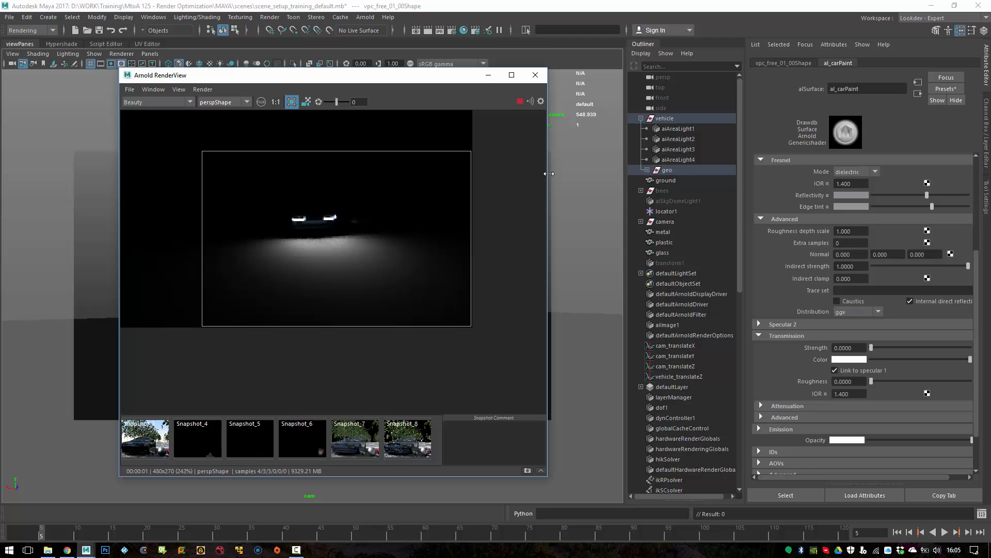
Uncover the viewport, switch it to the perspective camera and frame the front corner of the car
{"action": "left_click_drag", "start_coordinate": [422, 83], "coordinate": [713, 73]}
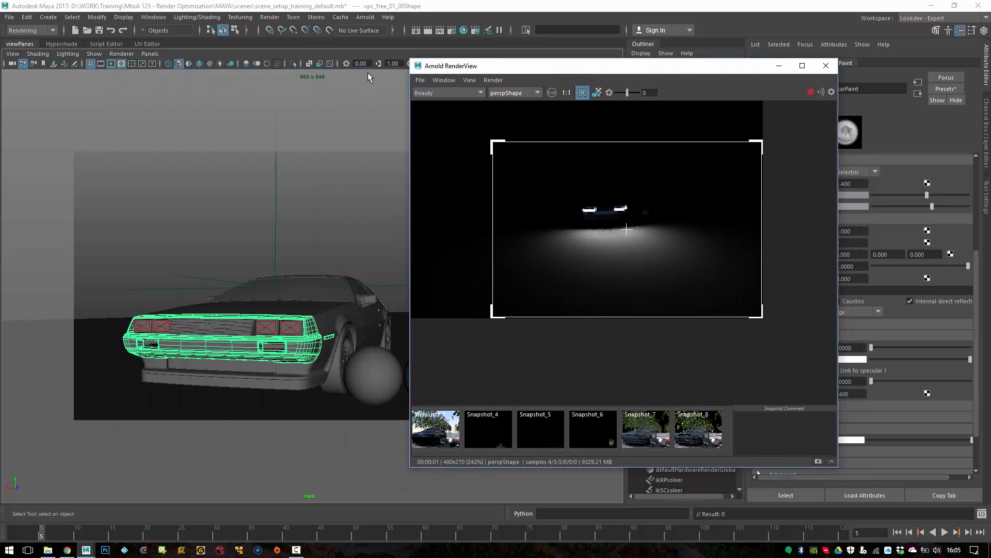
{"action": "left_click", "coordinate": [339, 53]}
{"action": "key", "text": "space"}
{"action": "left_click_drag", "start_coordinate": [289, 241], "coordinate": [153, 200]}
{"action": "right_click_drag", "start_coordinate": [155, 203], "coordinate": [224, 288], "text": "alt"}
{"action": "left_click_drag", "start_coordinate": [224, 288], "coordinate": [144, 280], "text": "alt"}
{"action": "middle_click_drag", "start_coordinate": [143, 280], "coordinate": [321, 318], "text": "alt"}
{"action": "right_click_drag", "start_coordinate": [321, 318], "coordinate": [341, 366], "text": "alt"}
{"action": "middle_click_drag", "start_coordinate": [228, 356], "coordinate": [201, 256], "text": "alt"}
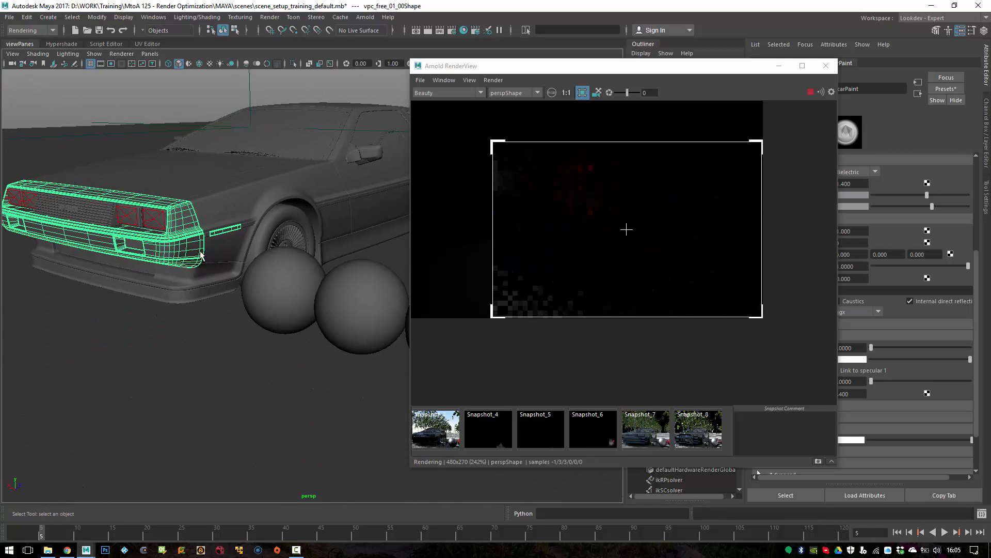
Examine the headlight glass and bumper geometry around the area lights from several angles
{"action": "left_click", "coordinate": [151, 221]}
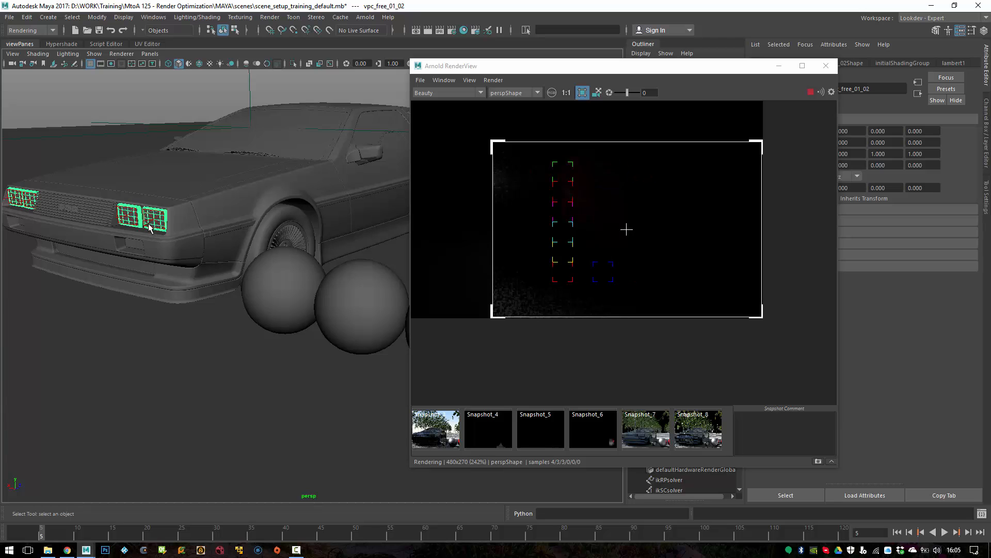
{"action": "left_click_drag", "start_coordinate": [134, 247], "coordinate": [137, 308], "text": "alt"}
{"action": "middle_click_drag", "start_coordinate": [137, 307], "coordinate": [137, 258], "text": "alt"}
{"action": "right_click_drag", "start_coordinate": [137, 259], "coordinate": [179, 254], "text": "alt"}
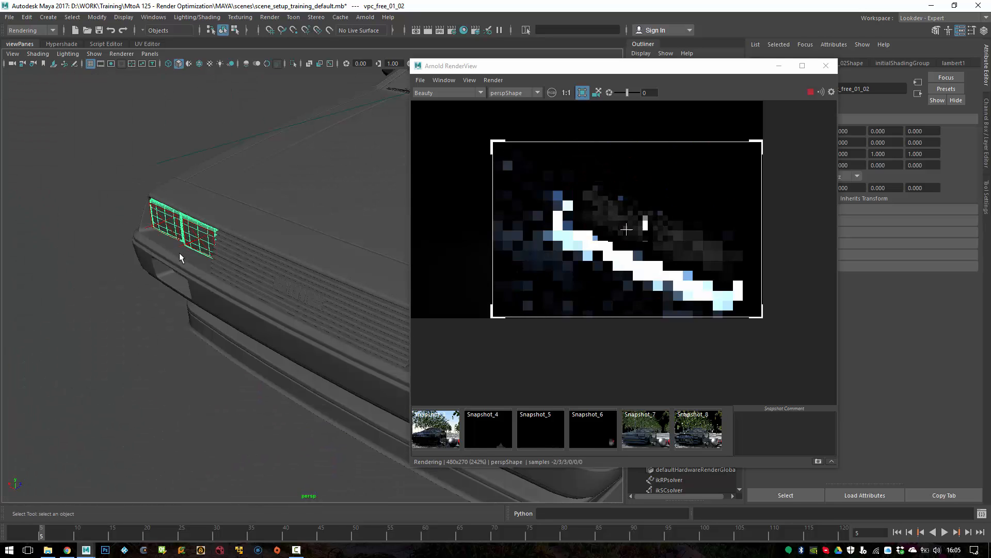
{"action": "right_click_drag", "start_coordinate": [299, 276], "coordinate": [278, 275], "text": "alt"}
{"action": "middle_click_drag", "start_coordinate": [278, 275], "coordinate": [88, 214], "text": "alt"}
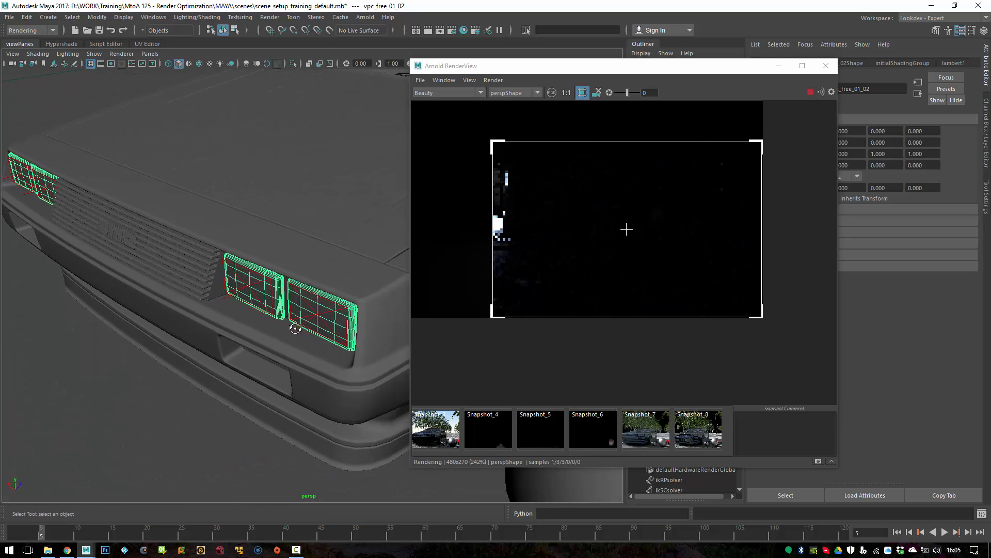
{"action": "left_click_drag", "start_coordinate": [294, 329], "coordinate": [276, 337], "text": "alt"}
{"action": "left_click", "coordinate": [227, 362]}
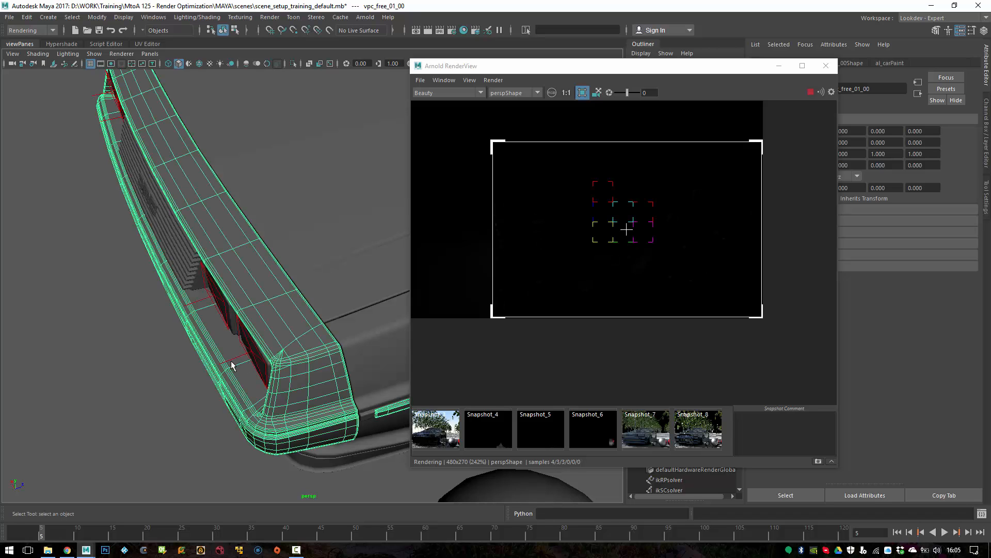
{"action": "left_click", "coordinate": [251, 353]}
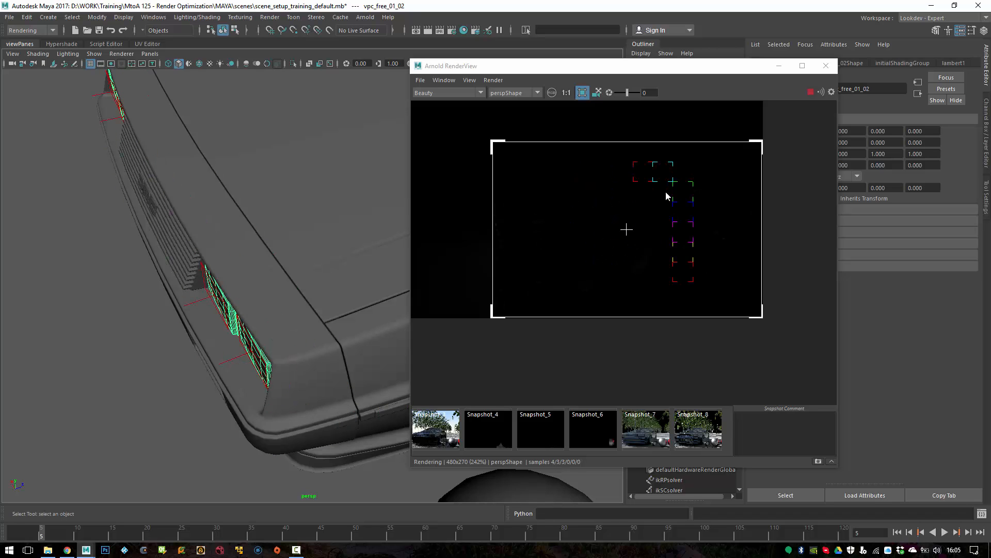
Select aiAreaLight1, the area light in the outer headlight
{"action": "left_click_drag", "start_coordinate": [618, 214], "coordinate": [363, 206], "text": "super"}
{"action": "left_click", "coordinate": [680, 130]}
{"action": "left_click_drag", "start_coordinate": [331, 164], "coordinate": [542, 173], "text": "super"}
{"action": "key", "text": "f"}
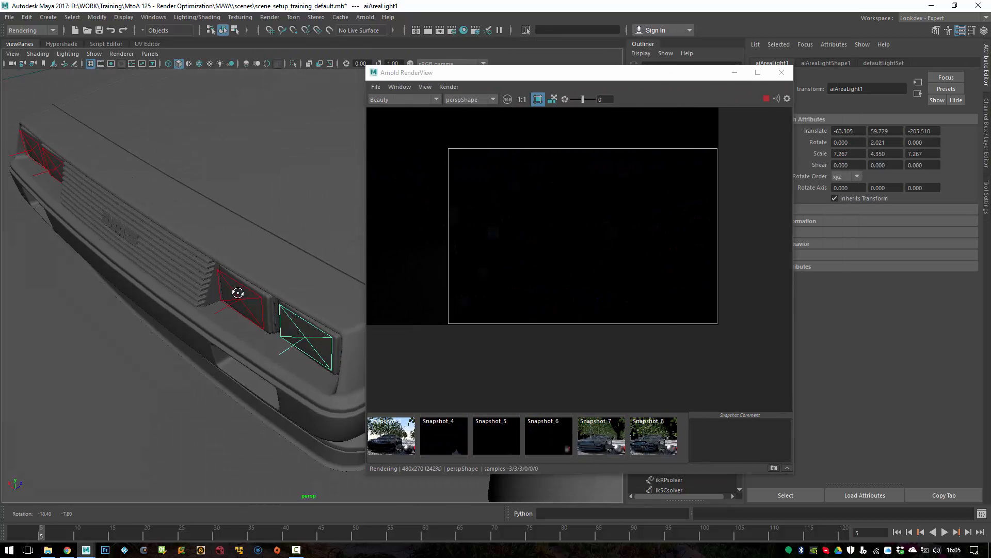
Replace the render region with a new one around the outer headlight in the Arnold render
{"action": "middle_click_drag", "start_coordinate": [415, 126], "coordinate": [549, 187]}
{"action": "left_click", "coordinate": [549, 188], "text": "shift"}
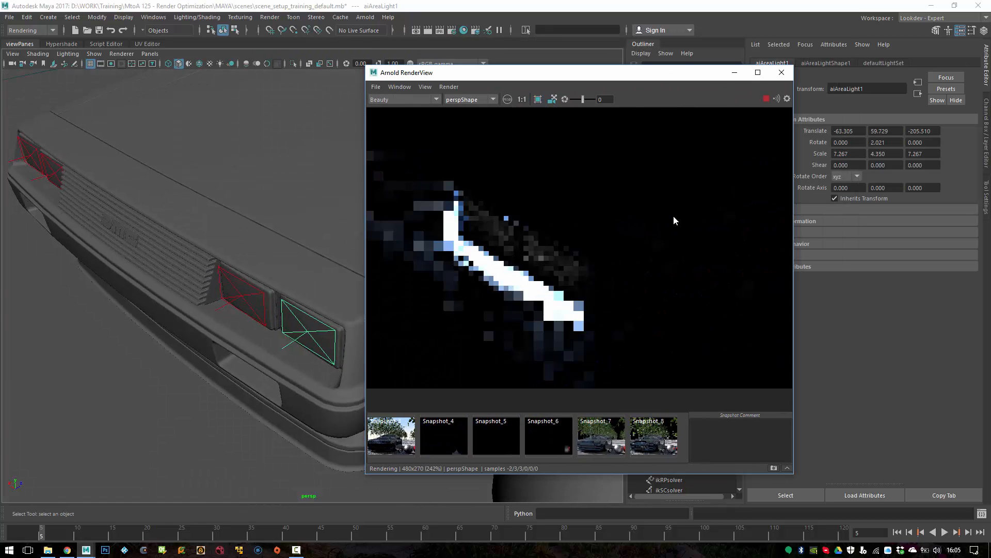
{"action": "scroll", "coordinate": [571, 182], "scroll_direction": "down", "scroll_amount": 2}
{"action": "middle_click_drag", "start_coordinate": [423, 141], "coordinate": [543, 152]}
{"action": "left_click_drag", "start_coordinate": [480, 152], "coordinate": [723, 340]}
{"action": "right_click_drag", "start_coordinate": [209, 281], "coordinate": [291, 280], "text": "alt"}
{"action": "left_click_drag", "start_coordinate": [291, 279], "coordinate": [258, 343], "text": "alt"}
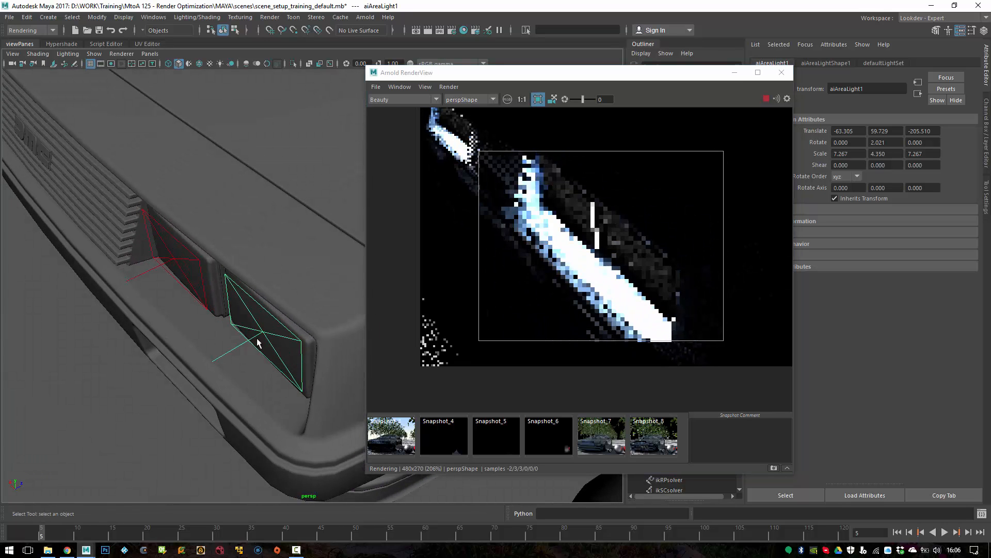
Rotate aiAreaLight1 to about 11.6 degrees around Z and lower it to about 58.8 in Y
{"action": "key", "text": "w"}
{"action": "mouse_move", "coordinate": [265, 308]}
{"action": "left_mouse_down", "text": "alt"}
{"action": "mouse_move", "coordinate": [304, 311]}
{"action": "mouse_move", "coordinate": [271, 305]}
{"action": "left_mouse_up", "text": "alt"}
{"action": "key", "text": "e"}
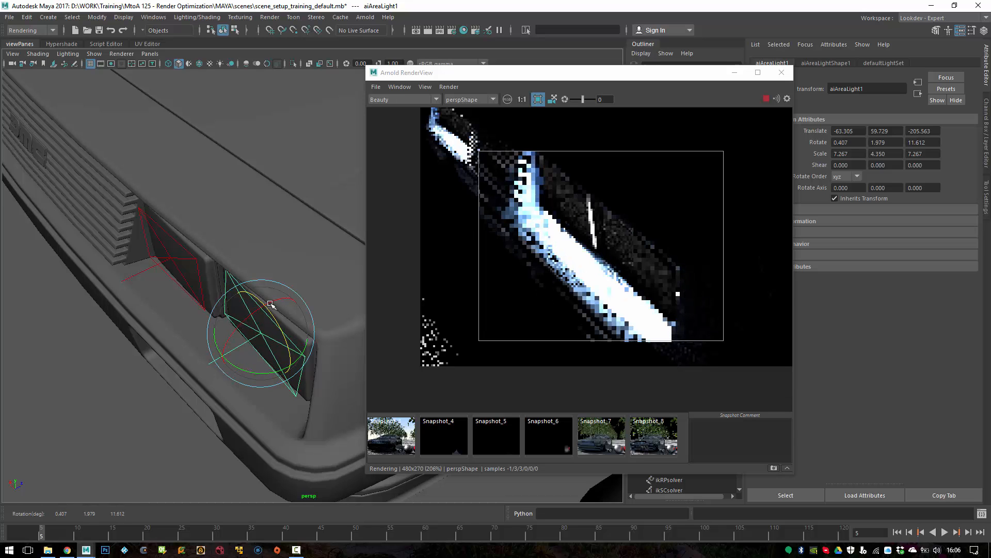
{"action": "scroll", "coordinate": [308, 264], "scroll_direction": "up", "scroll_amount": 1}
{"action": "key", "text": "w"}
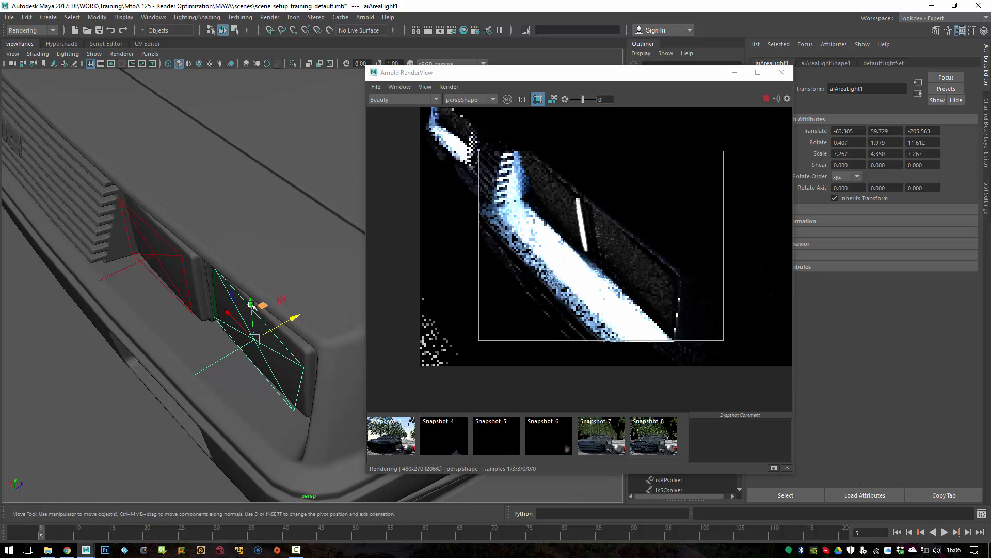
{"action": "left_click_drag", "start_coordinate": [248, 303], "coordinate": [248, 312]}
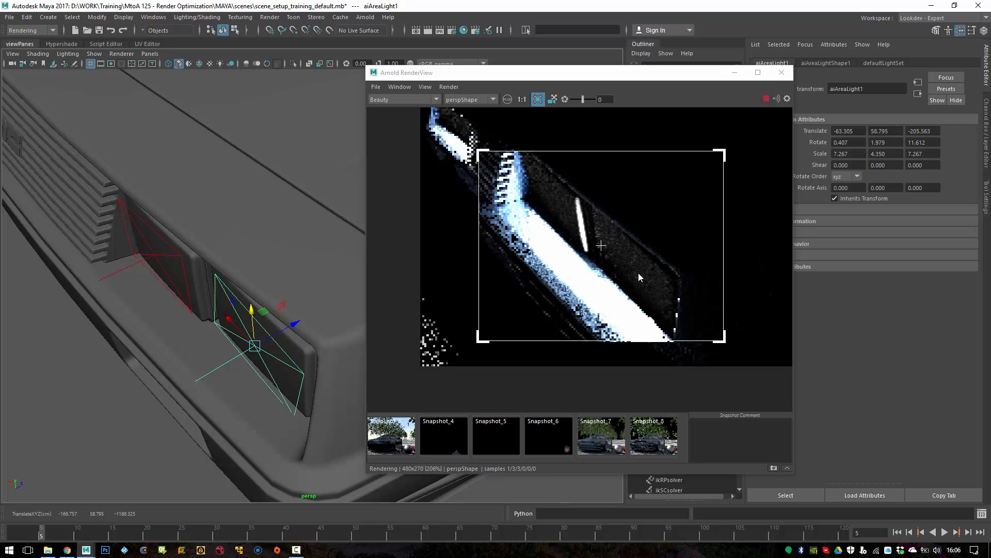
Turn off the render region so the full frame renders, and uncover the Outliner
{"action": "scroll", "coordinate": [219, 286], "scroll_direction": "down", "scroll_amount": 1}
{"action": "scroll", "coordinate": [218, 285], "scroll_direction": "down", "scroll_amount": 8}
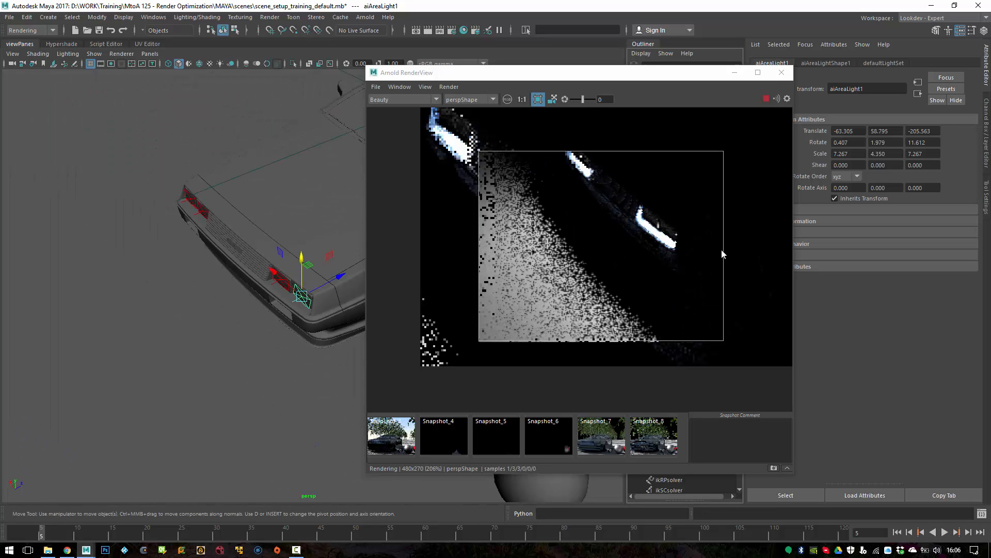
{"action": "left_click", "coordinate": [762, 212]}
{"action": "left_click_drag", "start_coordinate": [672, 72], "coordinate": [281, 57]}
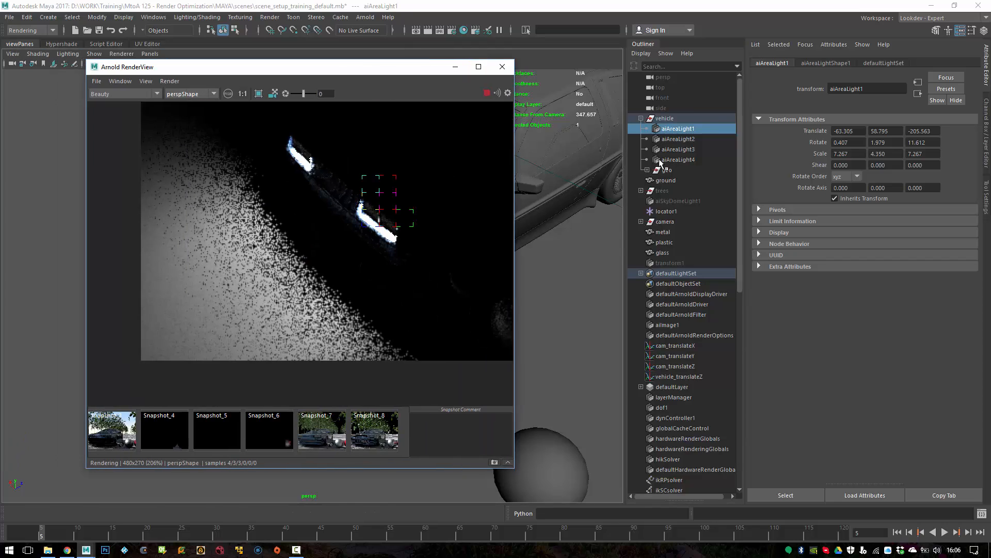
Hide aiAreaLight2, aiAreaLight3 and aiAreaLight4
{"action": "left_click", "coordinate": [680, 139]}
{"action": "left_click", "coordinate": [686, 160], "text": "shift"}
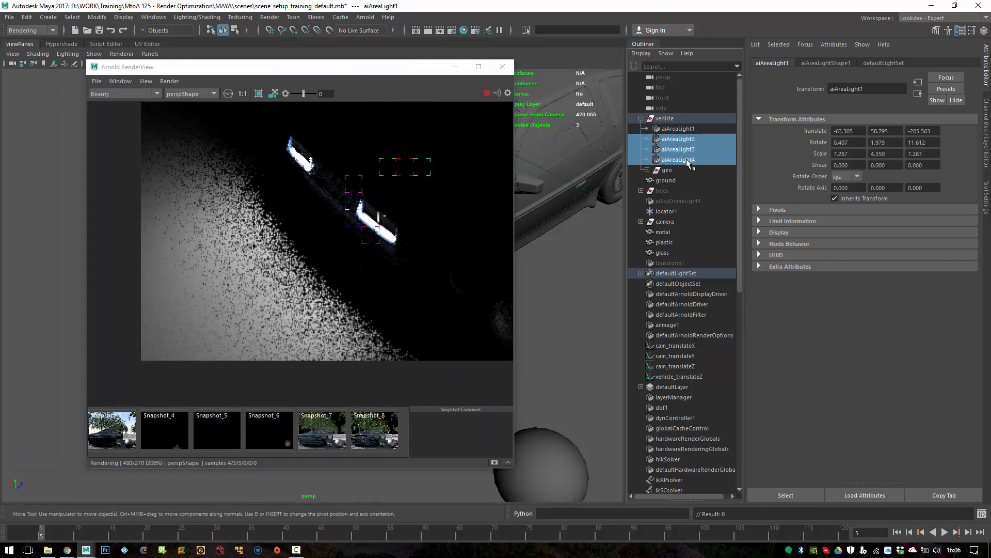
{"action": "key", "text": "ctrl+h"}
Set the exposure of aiAreaLight1 to 10
{"action": "left_click", "coordinate": [685, 127]}
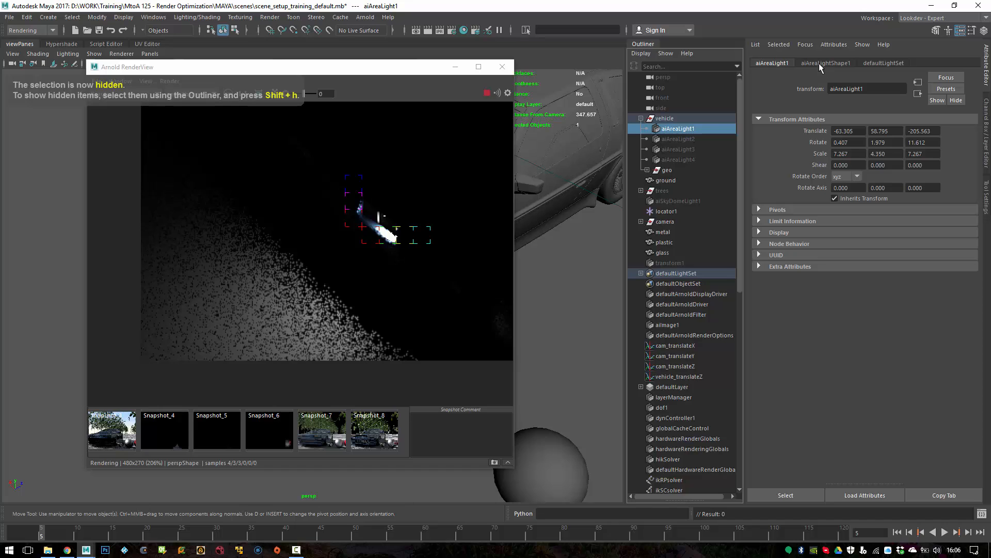
{"action": "left_click", "coordinate": [819, 63]}
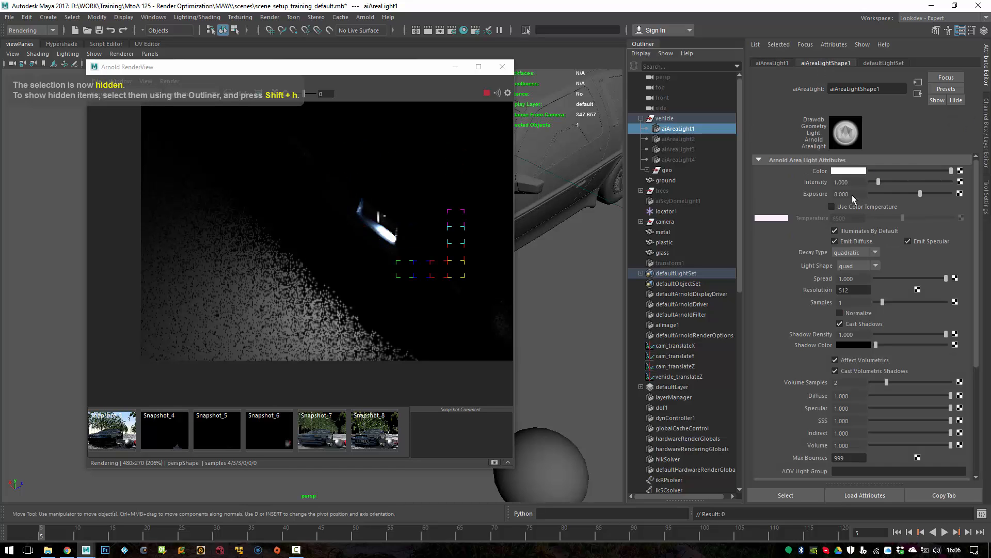
{"action": "type", "text": "10"}
{"action": "key", "text": "Return"}
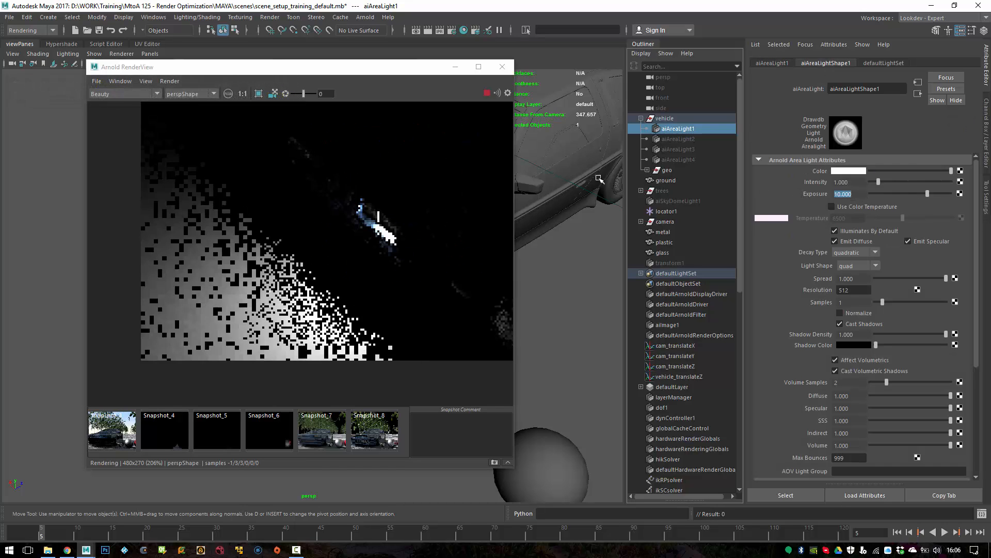
Examine the headlight's illumination from several angles and review the Arnold sampling and ray depth settings
{"action": "left_click_drag", "start_coordinate": [318, 68], "coordinate": [590, 72]}
{"action": "left_click_drag", "start_coordinate": [218, 207], "coordinate": [162, 184], "text": "alt"}
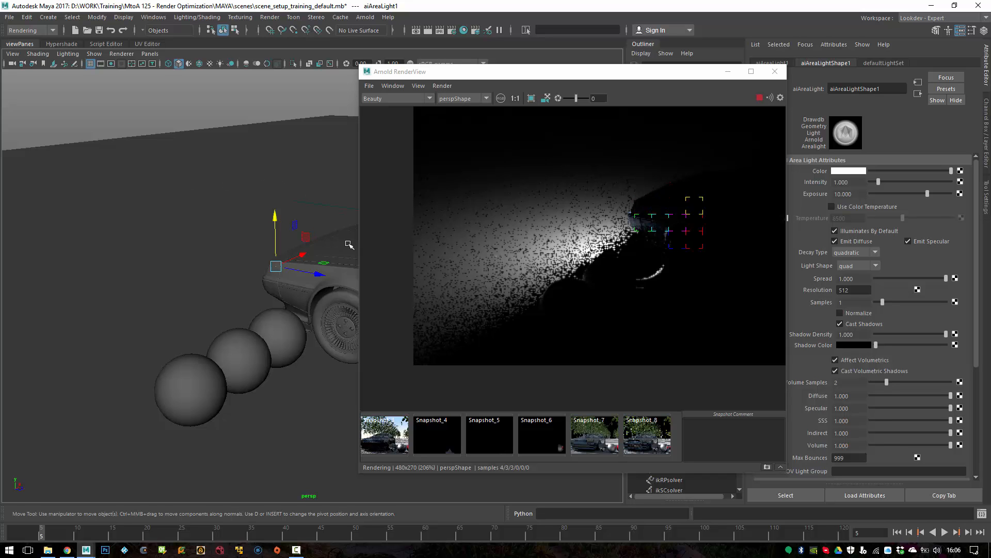
{"action": "left_click_drag", "start_coordinate": [348, 244], "coordinate": [441, 235], "text": "alt"}
{"action": "middle_click_drag", "start_coordinate": [323, 236], "coordinate": [210, 254], "text": "alt"}
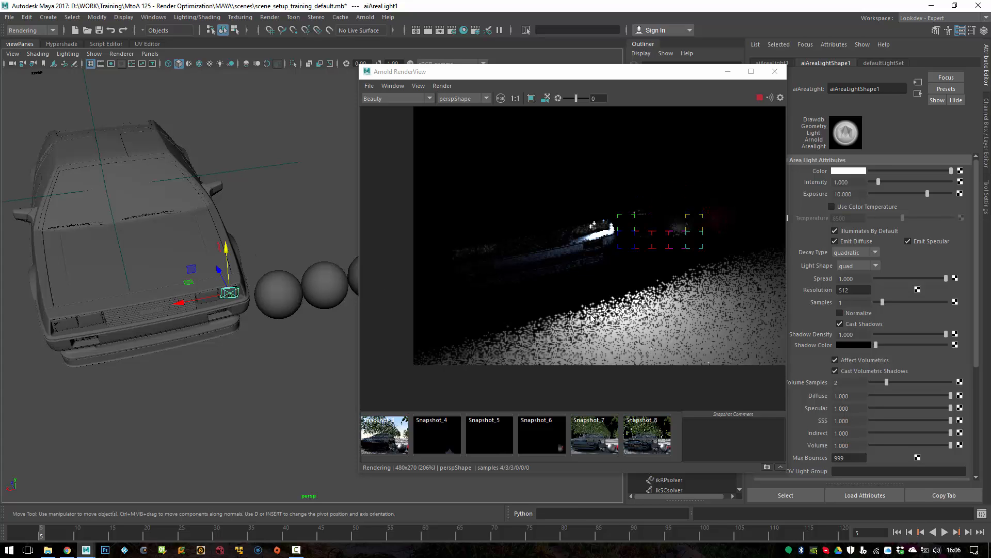
{"action": "left_click_drag", "start_coordinate": [557, 78], "coordinate": [425, 86]}
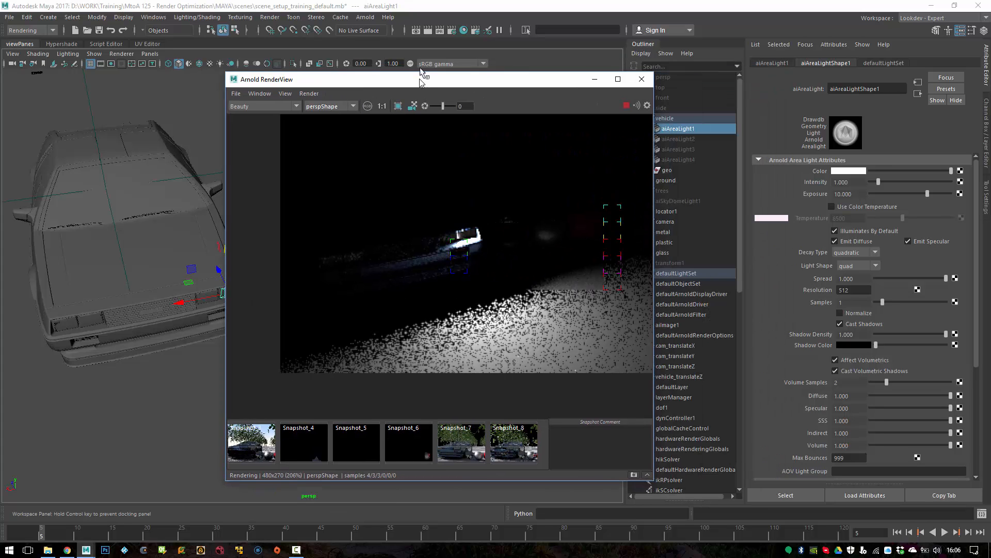
{"action": "left_click", "coordinate": [453, 30]}
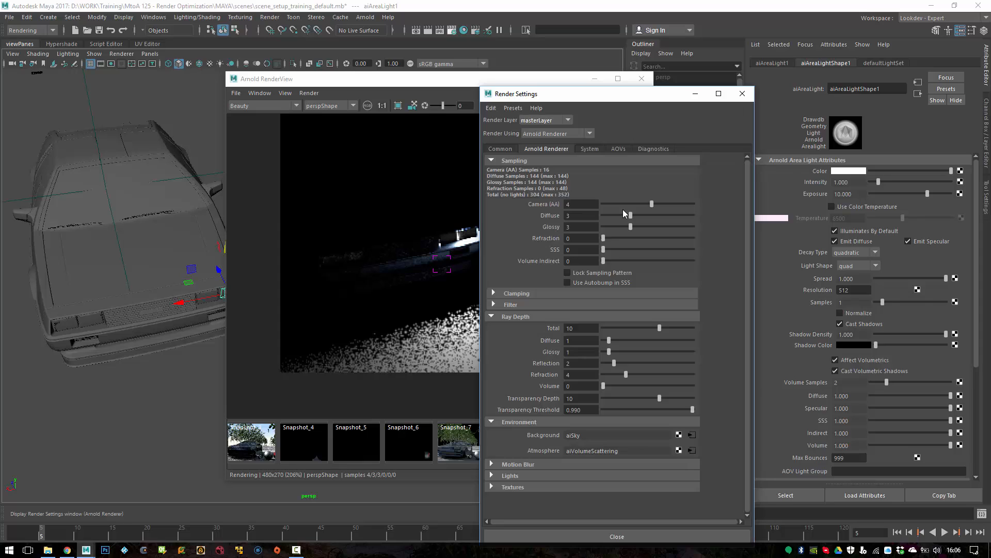
{"action": "scroll", "coordinate": [824, 285], "scroll_direction": "down", "scroll_amount": 5}
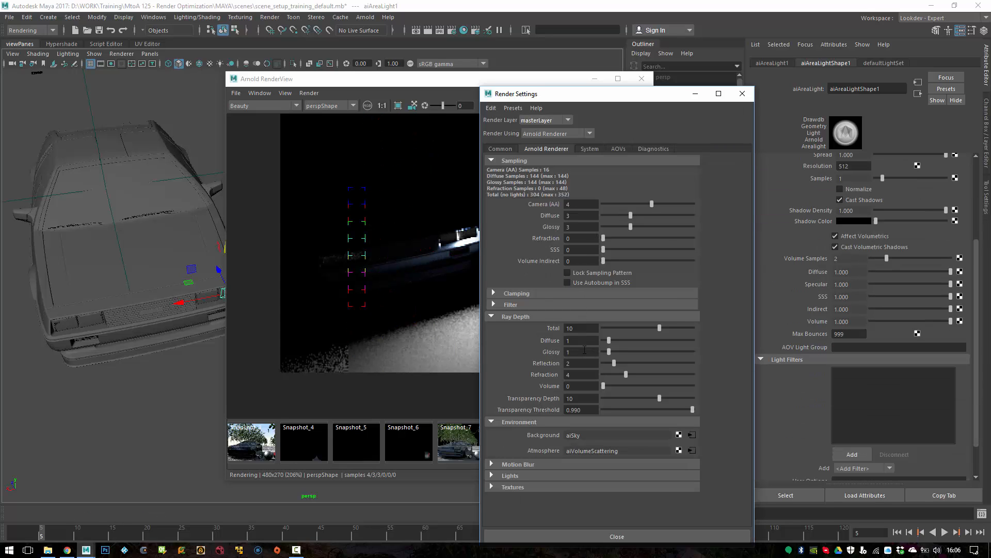
{"action": "left_click", "coordinate": [742, 94]}
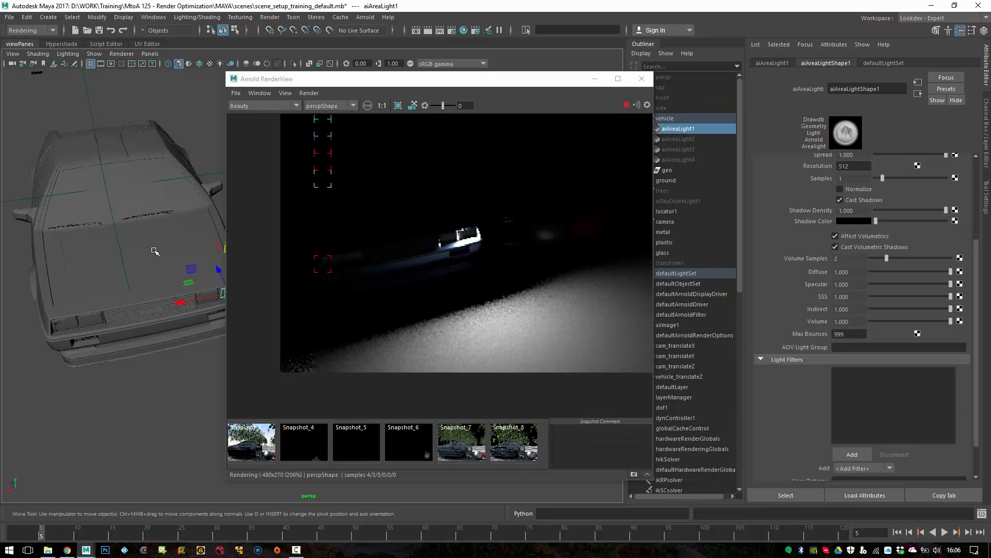
Move aiAreaLight1 sideways along X to the outer edge of the headlight
{"action": "middle_click_drag", "start_coordinate": [103, 229], "coordinate": [52, 206], "text": "alt"}
{"action": "right_click_drag", "start_coordinate": [51, 205], "coordinate": [88, 222], "text": "alt"}
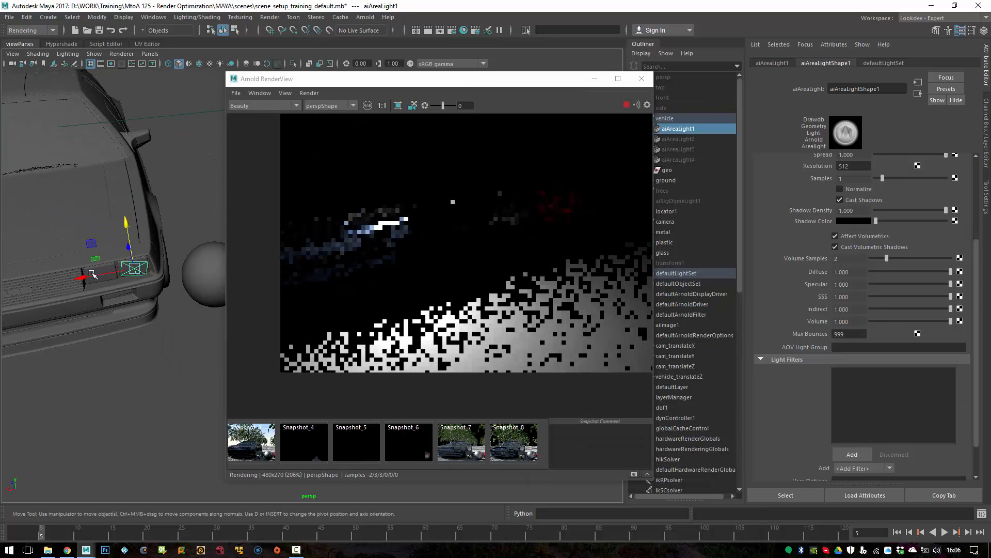
{"action": "left_click_drag", "start_coordinate": [92, 276], "coordinate": [102, 280]}
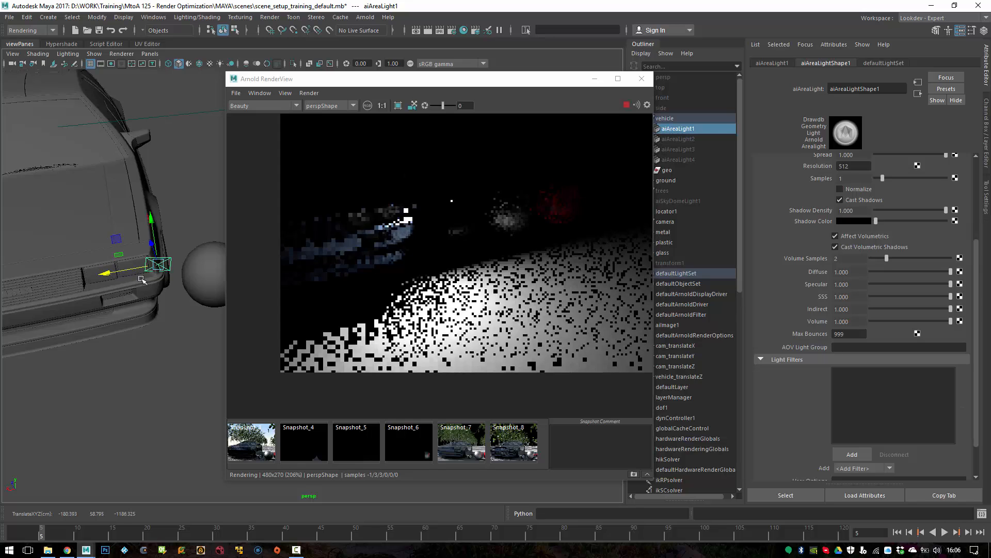
{"action": "scroll", "coordinate": [144, 281], "scroll_direction": "up", "scroll_amount": 1}
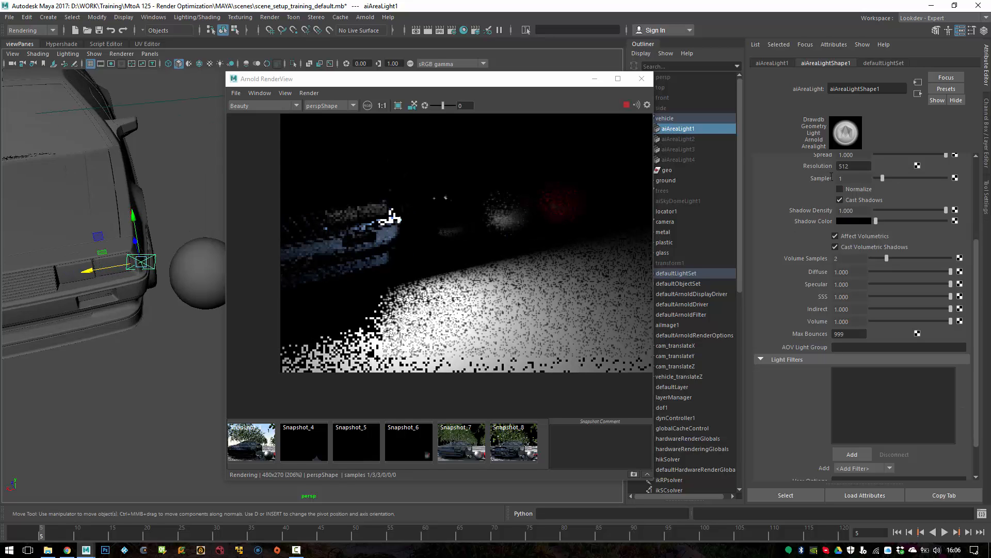
Set the exposure of aiAreaLight1 to 12 and widen the render window slightly
{"action": "scroll", "coordinate": [852, 198], "scroll_direction": "up", "scroll_amount": 2}
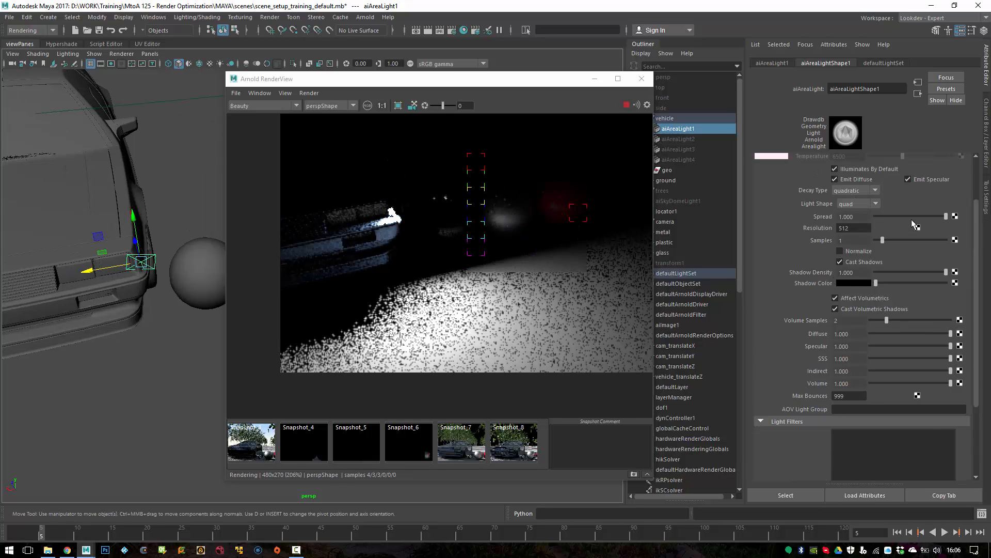
{"action": "scroll", "coordinate": [802, 236], "scroll_direction": "up", "scroll_amount": 2}
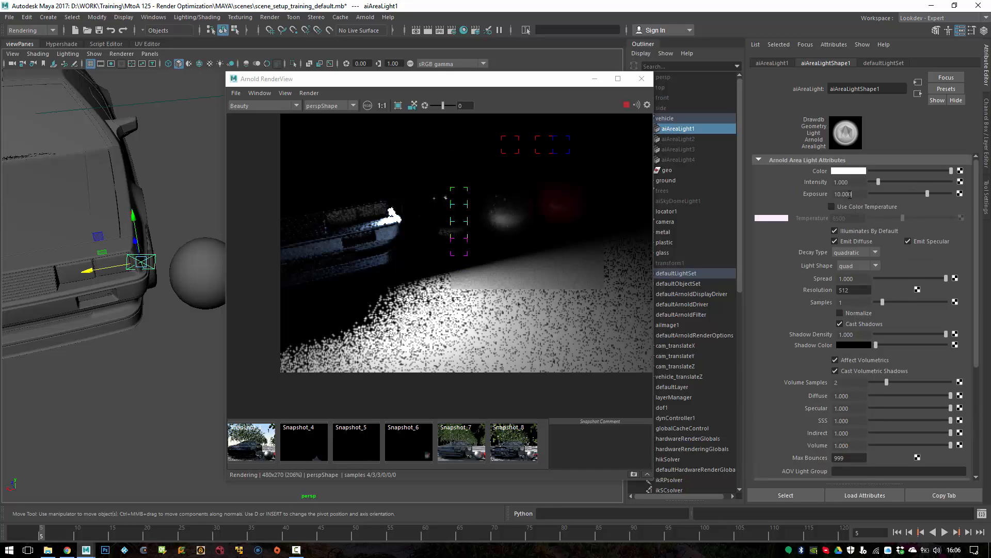
{"action": "type", "text": "12"}
{"action": "key", "text": "Return"}
{"action": "left_click_drag", "start_coordinate": [654, 218], "coordinate": [686, 218]}
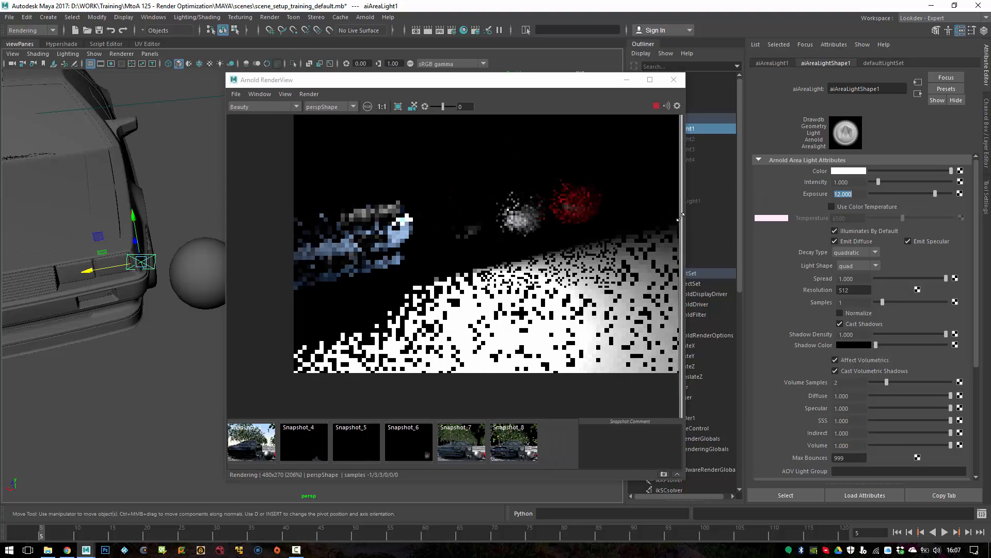
Move aiAreaLight1 out in front of the bumper, raise it to about 328.5 in Y and aim it down at the ground
{"action": "left_click_drag", "start_coordinate": [126, 200], "coordinate": [110, 213], "text": "alt"}
{"action": "middle_click_drag", "start_coordinate": [150, 202], "coordinate": [52, 220], "text": "alt"}
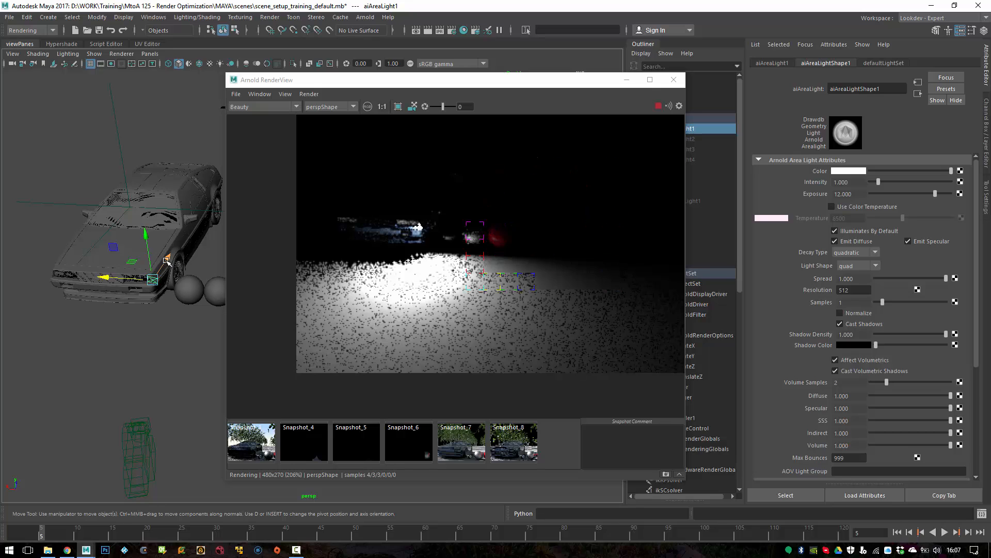
{"action": "left_click_drag", "start_coordinate": [166, 261], "coordinate": [132, 287]}
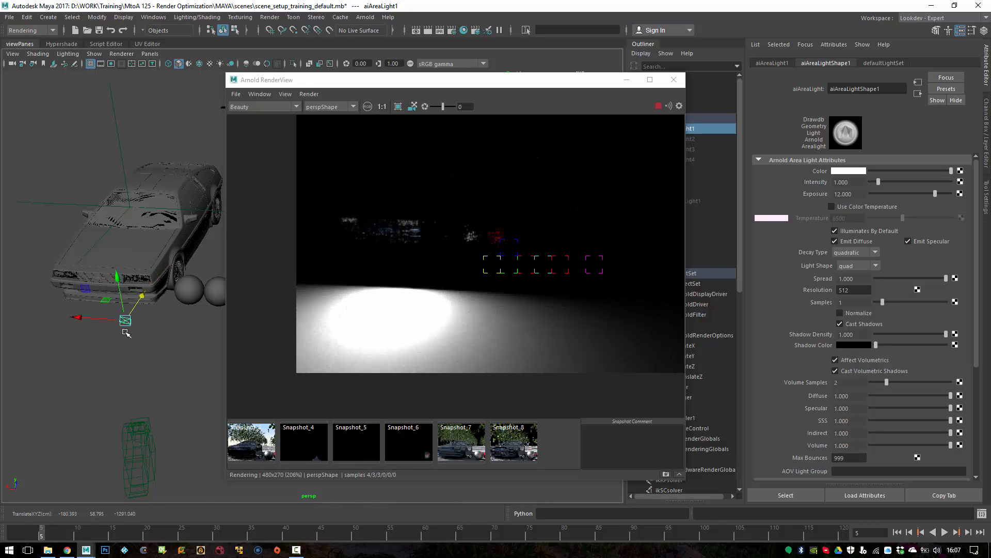
{"action": "left_click_drag", "start_coordinate": [126, 333], "coordinate": [108, 50]}
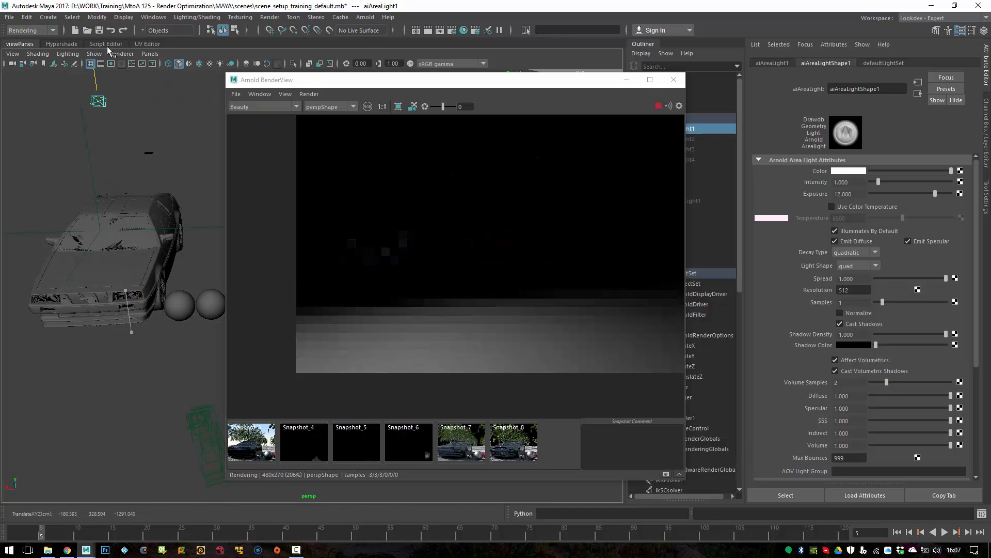
{"action": "left_click_drag", "start_coordinate": [107, 117], "coordinate": [177, 144], "text": "alt"}
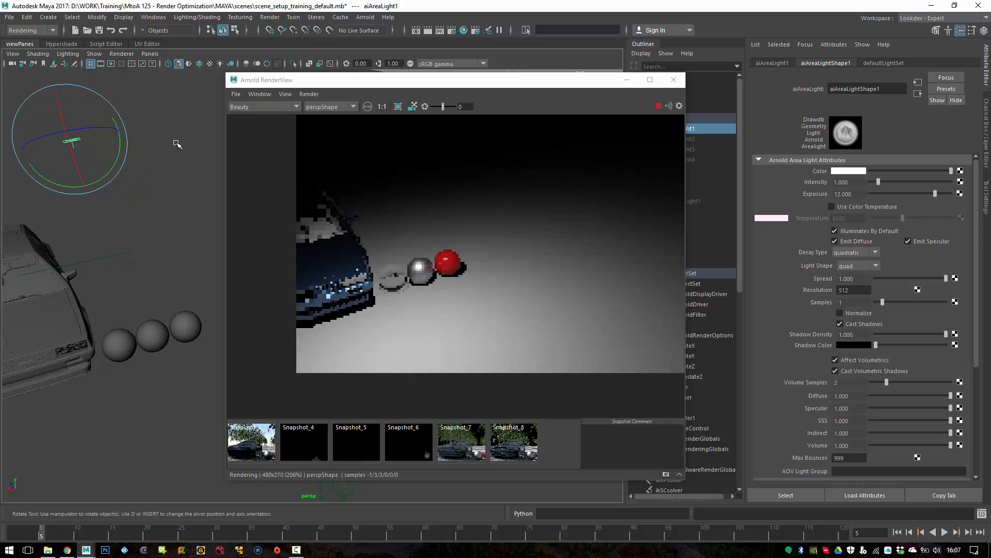
Create a polygon sphere in the scene
{"action": "key", "text": "q"}
{"action": "double_click", "coordinate": [185, 5]}
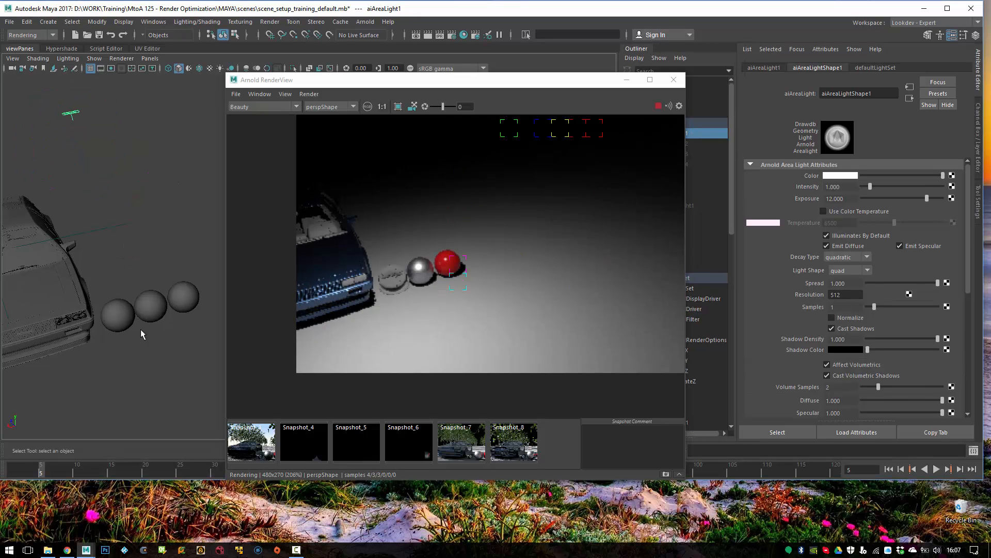
{"action": "double_click", "coordinate": [203, 9]}
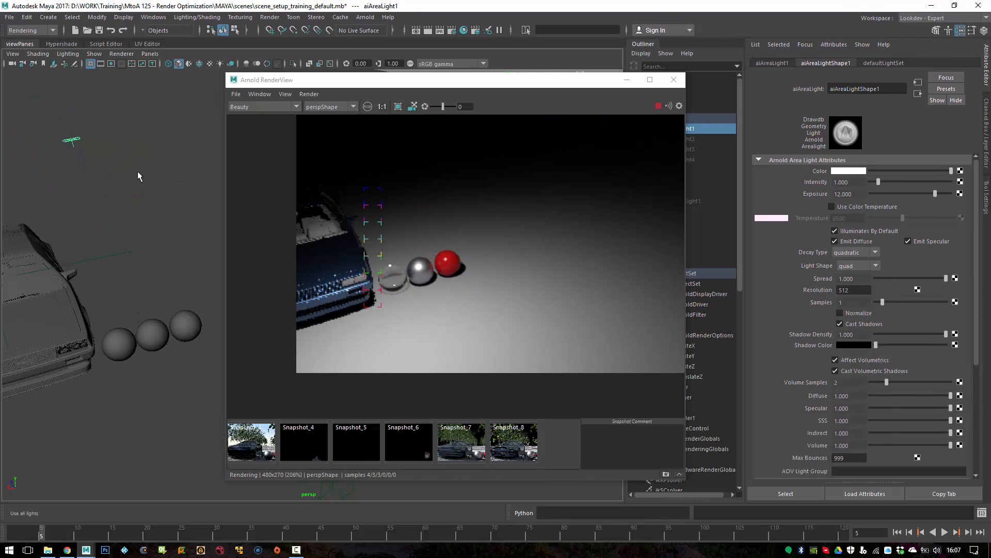
{"action": "right_click", "coordinate": [107, 206], "text": "shift"}
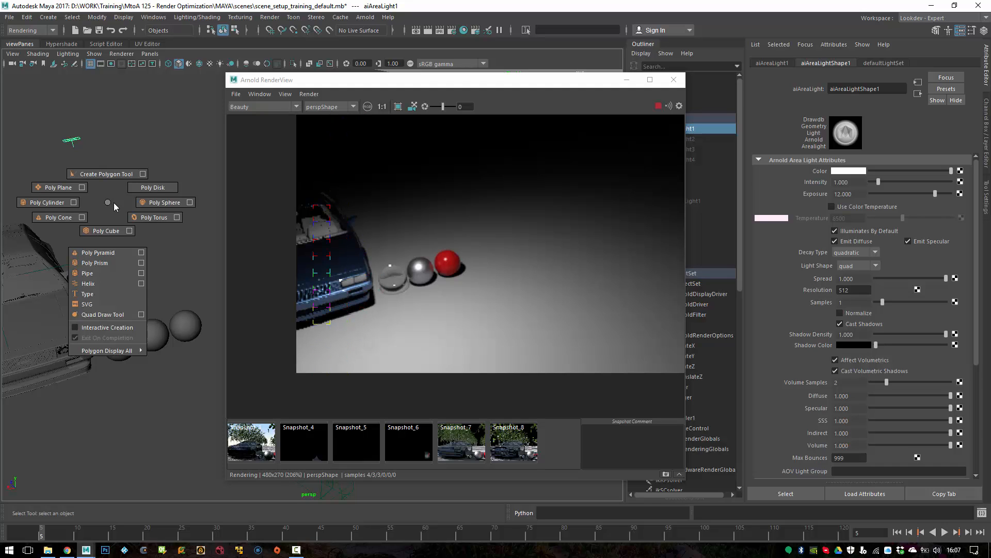
{"action": "left_click", "coordinate": [161, 202]}
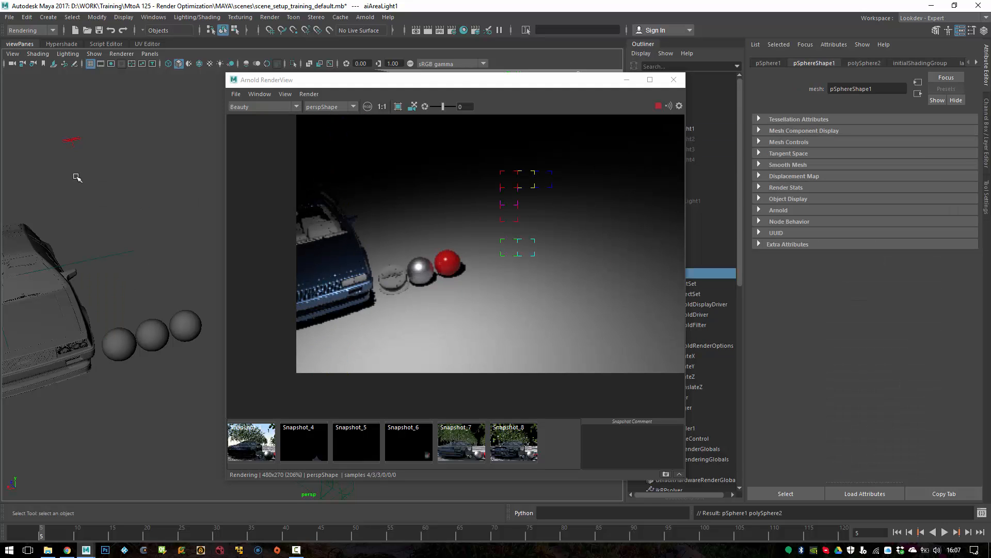
Raise the new sphere above the ground and scale it up to be much larger than the three small spheres
{"action": "left_click_drag", "start_coordinate": [78, 138], "coordinate": [71, 141]}
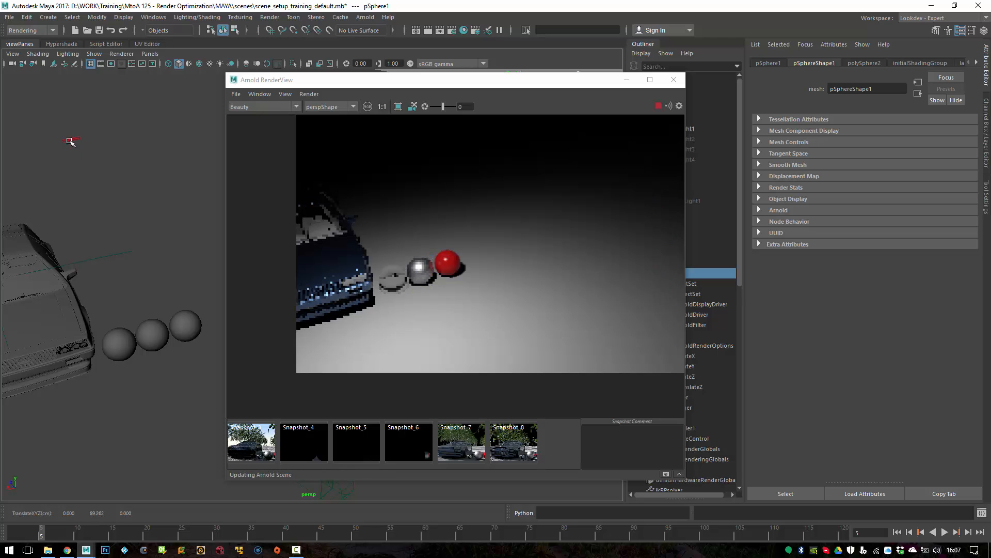
{"action": "left_click_drag", "start_coordinate": [87, 185], "coordinate": [44, 177], "text": "alt"}
{"action": "left_click_drag", "start_coordinate": [164, 193], "coordinate": [68, 205], "text": "alt"}
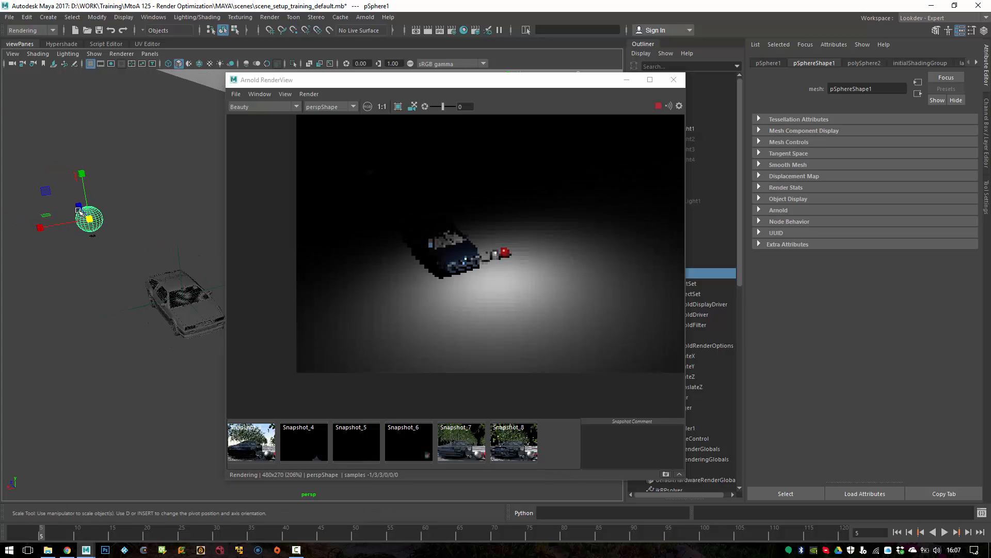
{"action": "key", "text": "w"}
{"action": "left_click_drag", "start_coordinate": [144, 210], "coordinate": [121, 211], "text": "alt"}
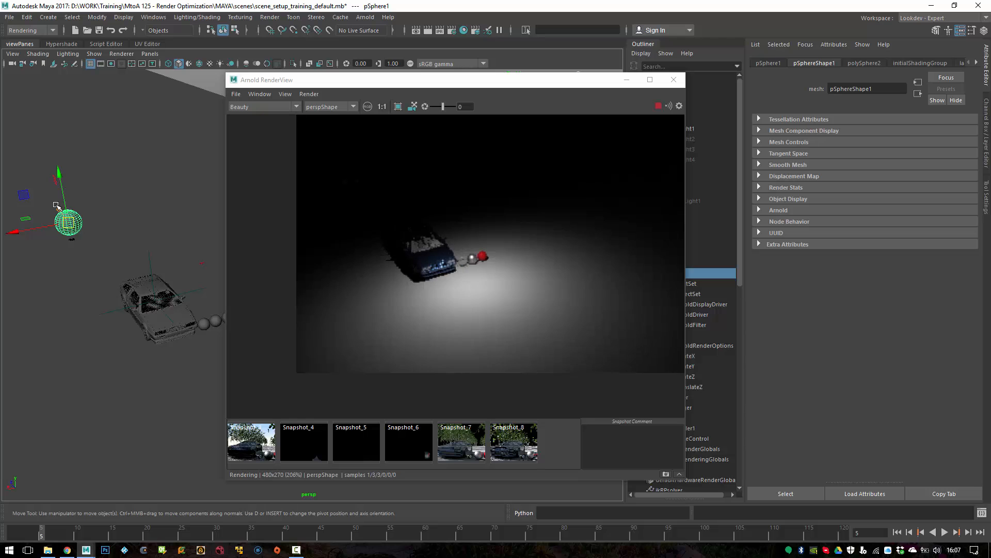
Move the large sphere to the front of the car and raise it above the three small spheres, to about 231.5 in Y
{"action": "left_click_drag", "start_coordinate": [59, 208], "coordinate": [132, 304]}
{"action": "left_click_drag", "start_coordinate": [97, 342], "coordinate": [162, 326]}
{"action": "middle_click_drag", "start_coordinate": [170, 316], "coordinate": [105, 301], "text": "alt"}
{"action": "right_click_drag", "start_coordinate": [104, 301], "coordinate": [199, 309], "text": "alt"}
{"action": "middle_click_drag", "start_coordinate": [114, 300], "coordinate": [157, 313], "text": "alt"}
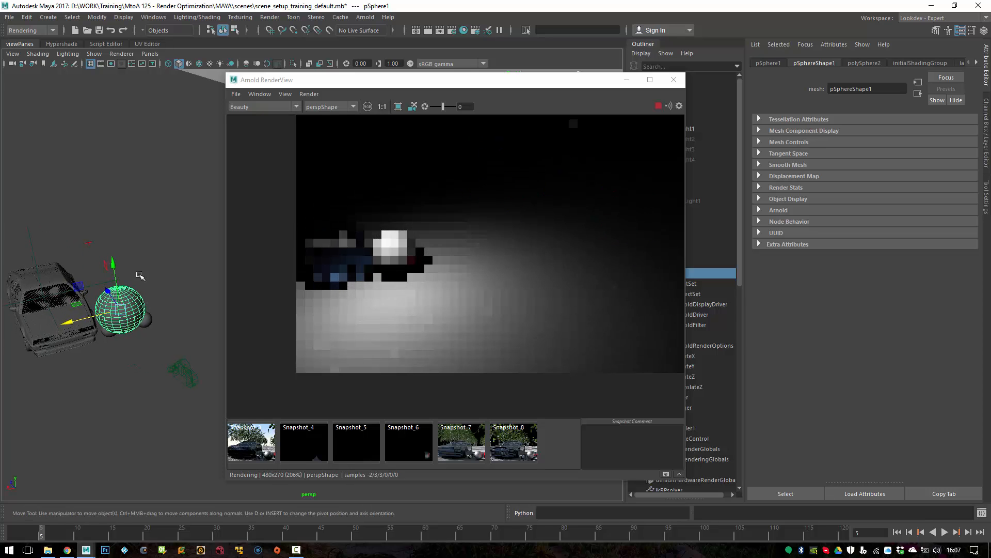
{"action": "left_click_drag", "start_coordinate": [116, 260], "coordinate": [136, 205]}
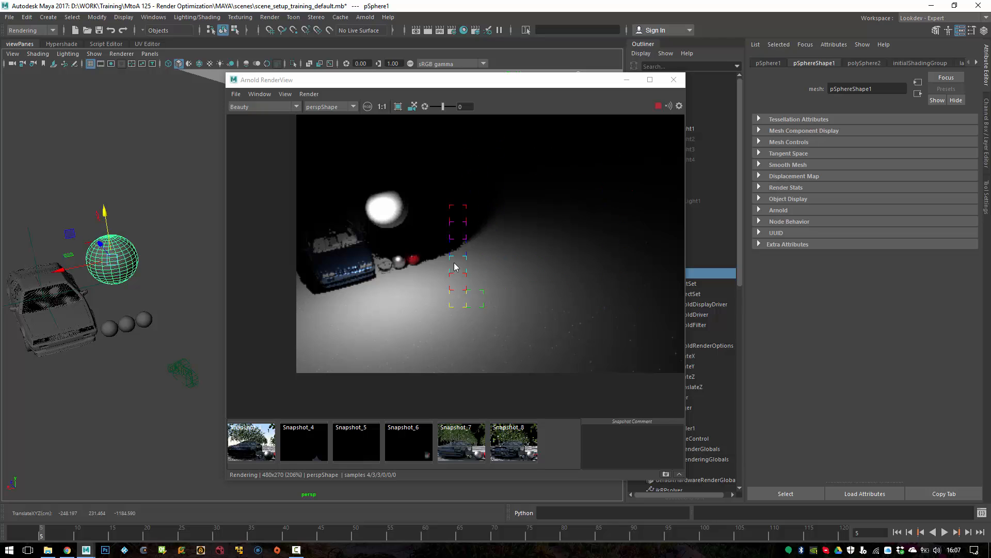
Move the large sphere along Z to about -1341.9, under the area light in front of the car
{"action": "left_click_drag", "start_coordinate": [257, 251], "coordinate": [288, 274], "text": "alt"}
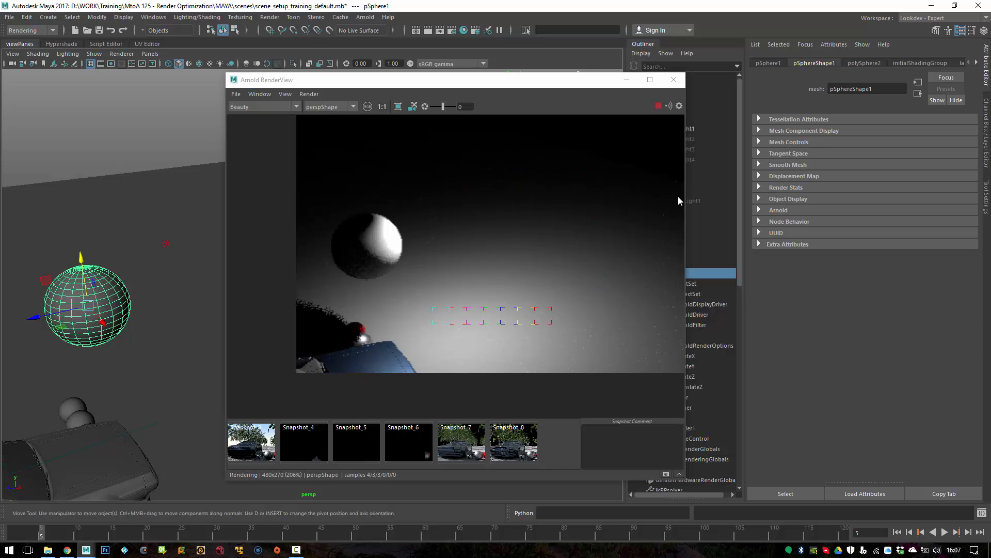
{"action": "middle_click_drag", "start_coordinate": [117, 246], "coordinate": [183, 209], "text": "alt"}
{"action": "right_click_drag", "start_coordinate": [183, 227], "coordinate": [220, 266], "text": "alt"}
{"action": "middle_click_drag", "start_coordinate": [111, 243], "coordinate": [194, 266], "text": "alt"}
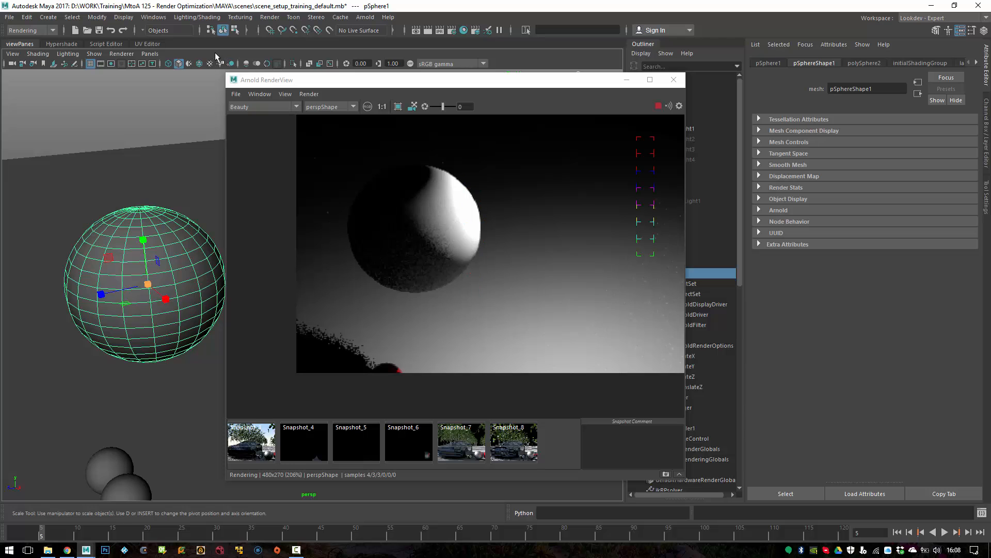
{"action": "right_click_drag", "start_coordinate": [145, 169], "coordinate": [60, 170], "text": "alt"}
{"action": "middle_click_drag", "start_coordinate": [178, 177], "coordinate": [14, 184], "text": "alt"}
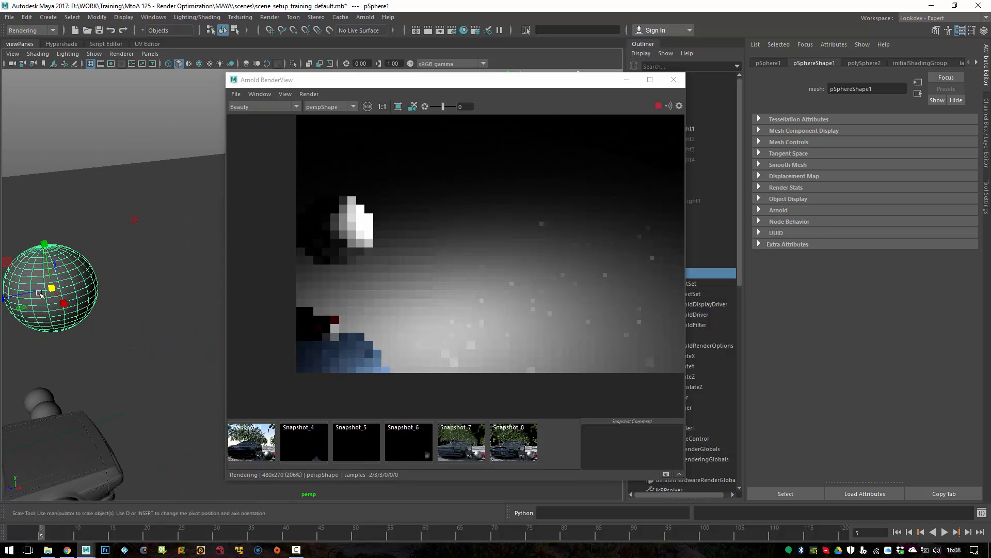
{"action": "left_click_drag", "start_coordinate": [40, 292], "coordinate": [148, 268]}
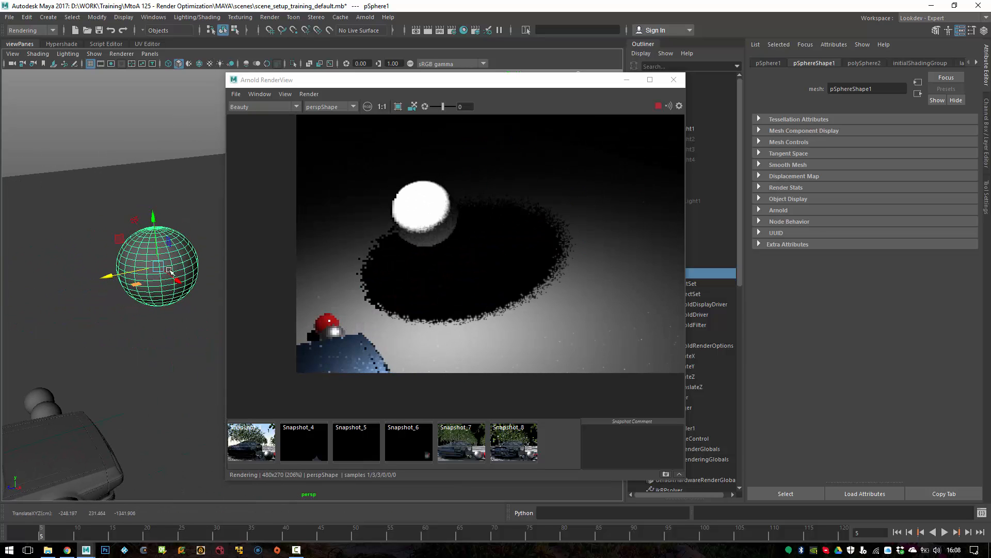
Move the render window aside so the large sphere is uncovered in the viewport
{"action": "right_click_drag", "start_coordinate": [147, 268], "coordinate": [196, 270], "text": "alt"}
{"action": "left_click_drag", "start_coordinate": [74, 205], "coordinate": [81, 226]}
{"action": "key", "text": "f"}
{"action": "middle_click_drag", "start_coordinate": [156, 306], "coordinate": [35, 294], "text": "alt"}
{"action": "left_click_drag", "start_coordinate": [298, 229], "coordinate": [535, 222]}
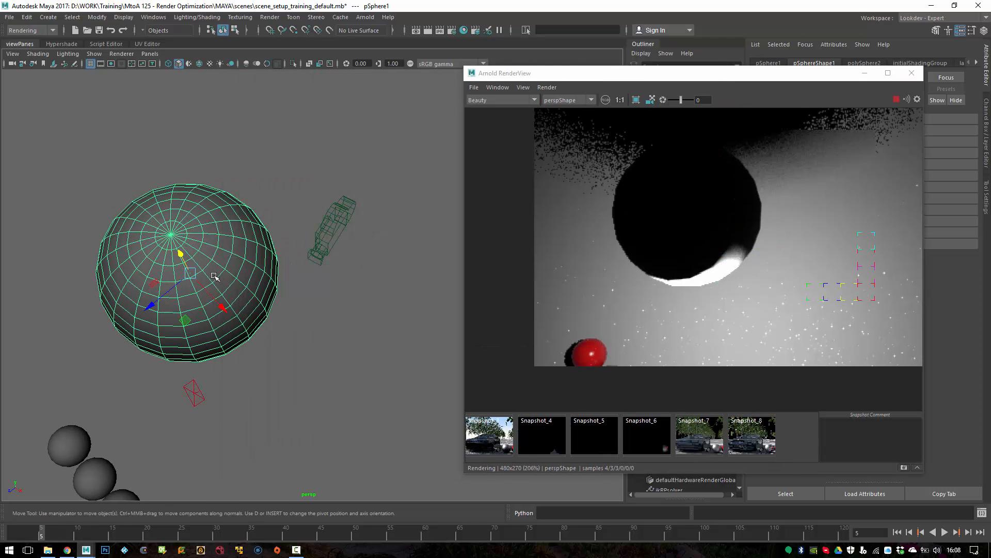
Scale the large sphere down and move it up close to the area light, to about 303.5 in Y
{"action": "mouse_move", "coordinate": [216, 277]}
{"action": "left_mouse_down", "text": "alt"}
{"action": "mouse_move", "coordinate": [191, 270]}
{"action": "mouse_move", "coordinate": [185, 304]}
{"action": "mouse_move", "coordinate": [206, 359]}
{"action": "mouse_move", "coordinate": [216, 295]}
{"action": "left_mouse_up", "text": "alt"}
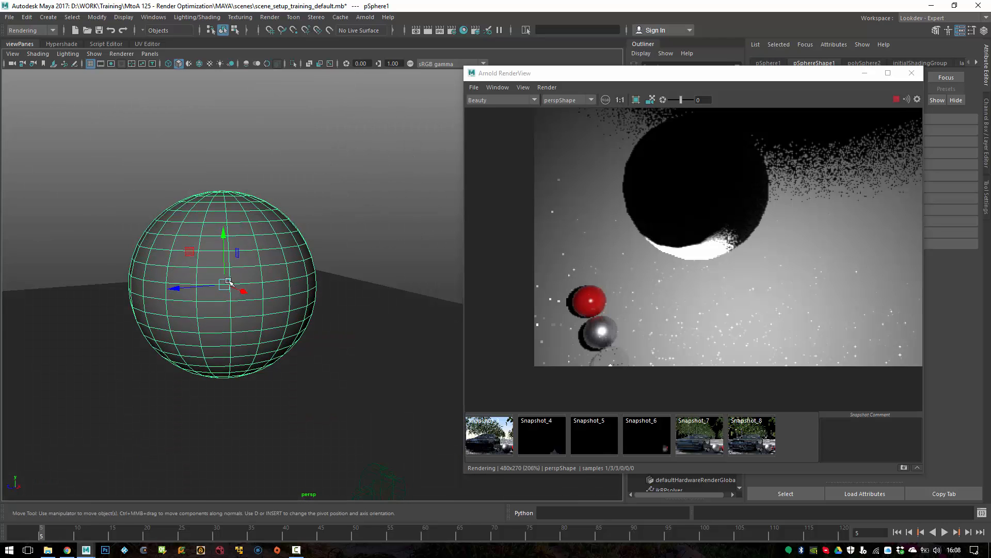
{"action": "right_click_drag", "start_coordinate": [263, 277], "coordinate": [247, 266], "text": "alt"}
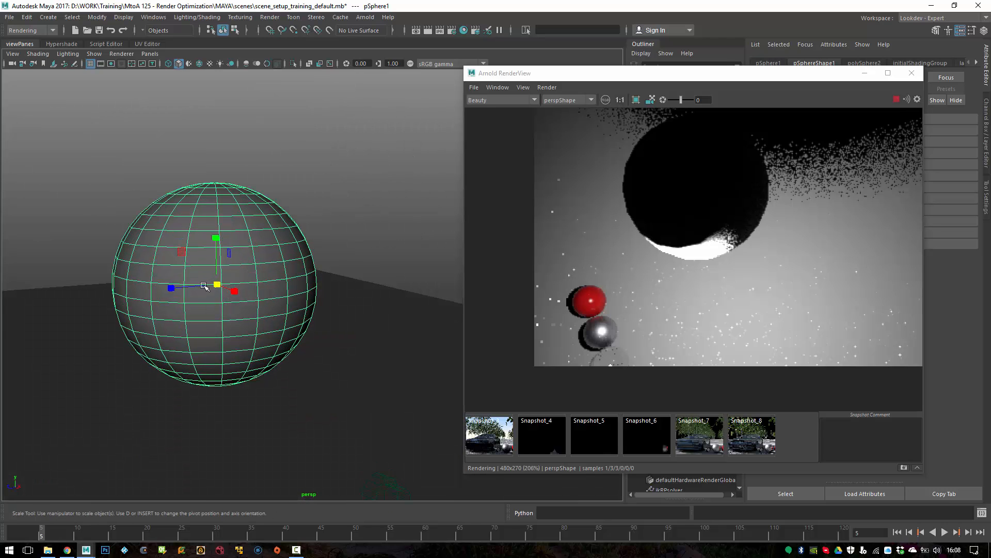
{"action": "left_click_drag", "start_coordinate": [216, 285], "coordinate": [146, 301]}
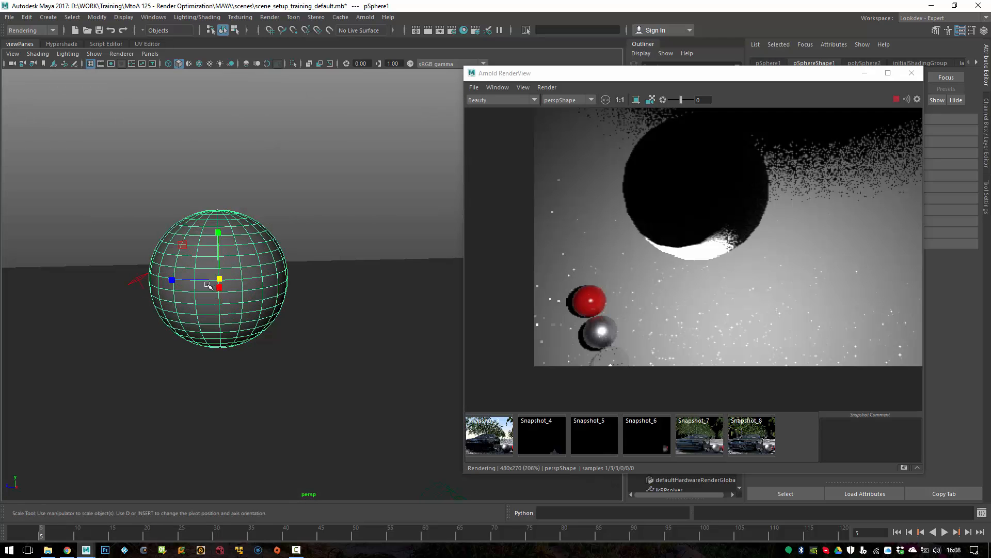
{"action": "left_click_drag", "start_coordinate": [224, 233], "coordinate": [182, 308], "text": "alt"}
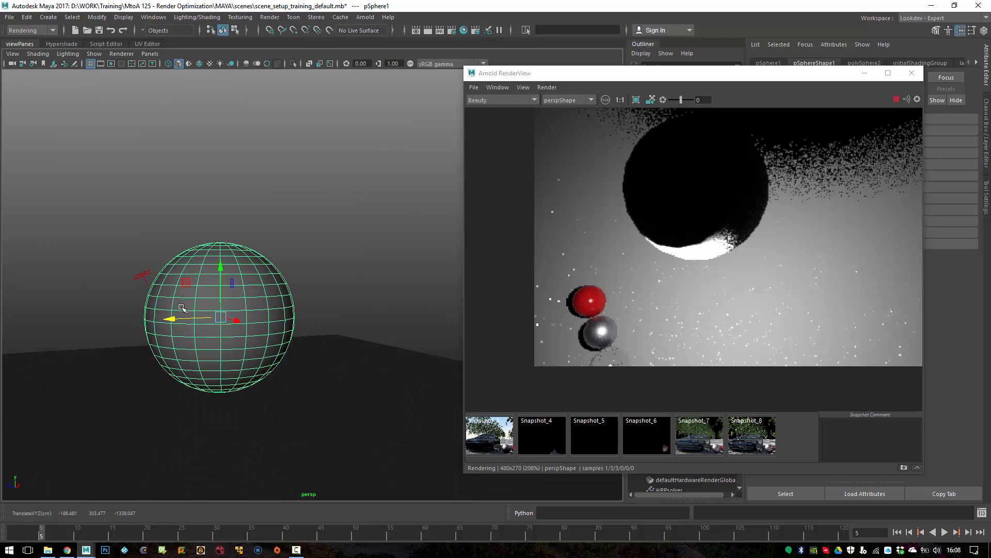
Widen and reposition the render window to clear the Outliner, and draw a render region over the noisy area above the car's hood
{"action": "left_click_drag", "start_coordinate": [605, 76], "coordinate": [552, 86]}
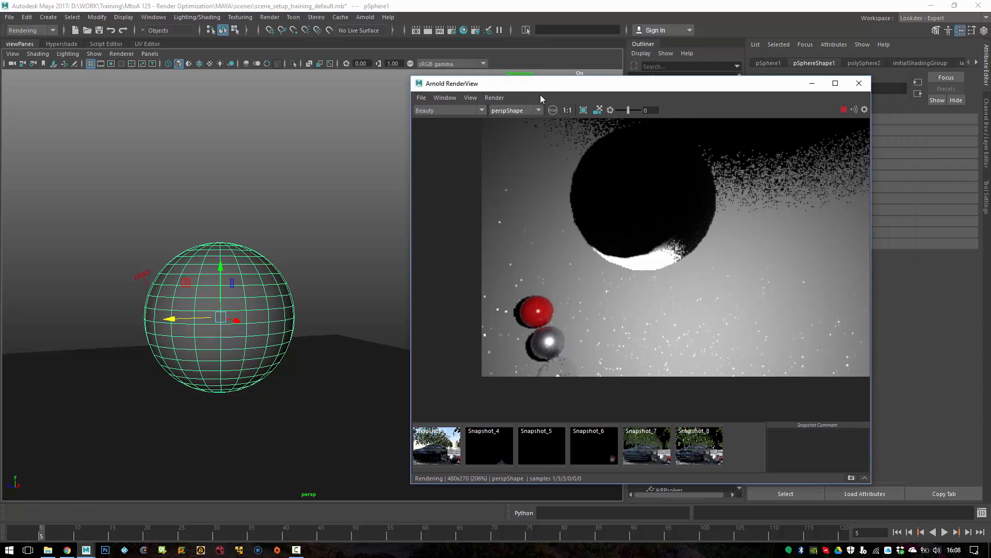
{"action": "left_click_drag", "start_coordinate": [409, 212], "coordinate": [384, 211]}
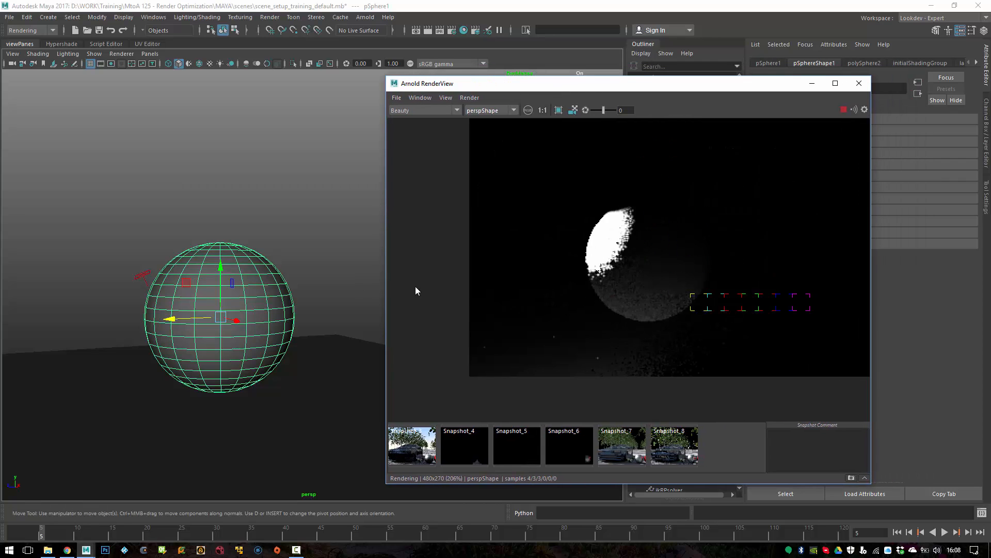
{"action": "left_click_drag", "start_coordinate": [288, 363], "coordinate": [137, 281], "text": "alt"}
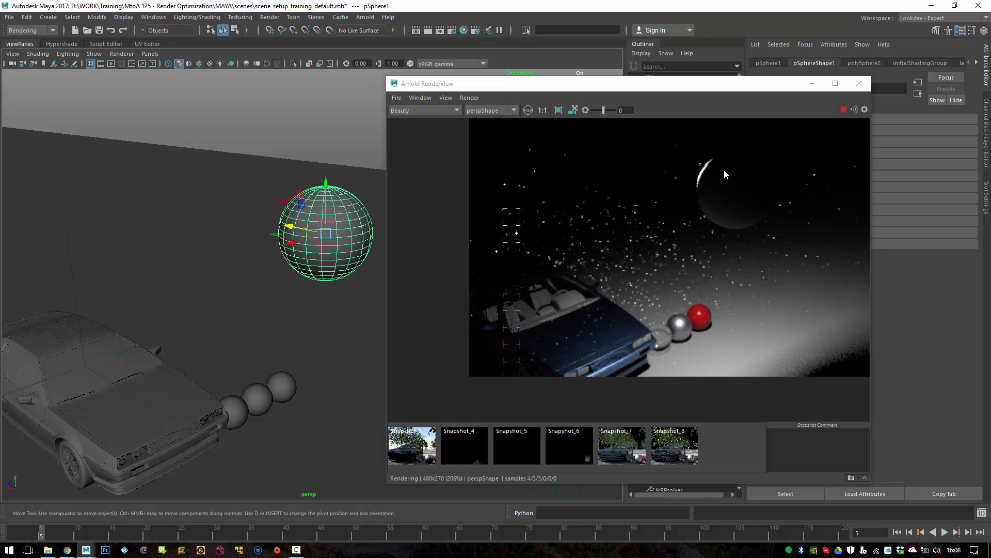
{"action": "left_click_drag", "start_coordinate": [644, 78], "coordinate": [447, 82]}
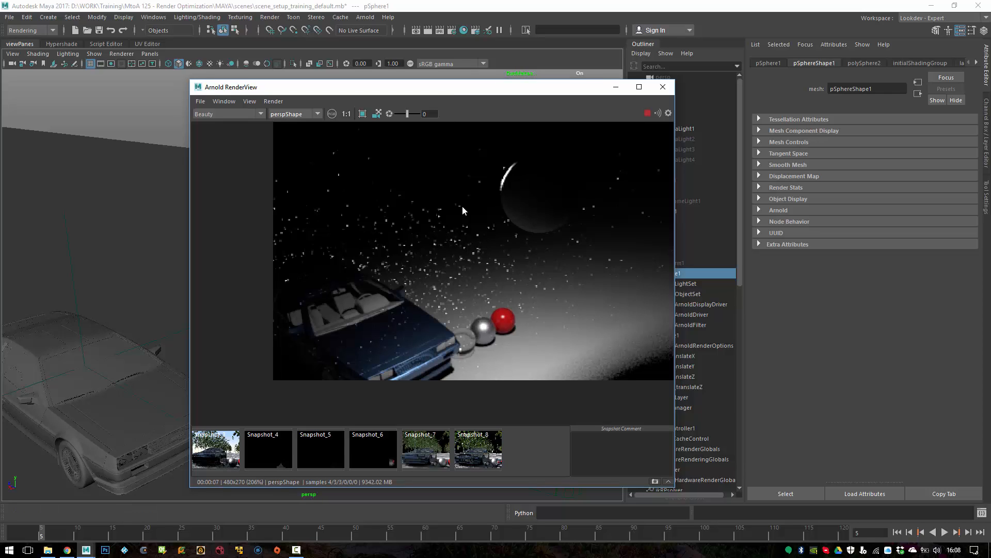
{"action": "left_click_drag", "start_coordinate": [495, 95], "coordinate": [401, 95]}
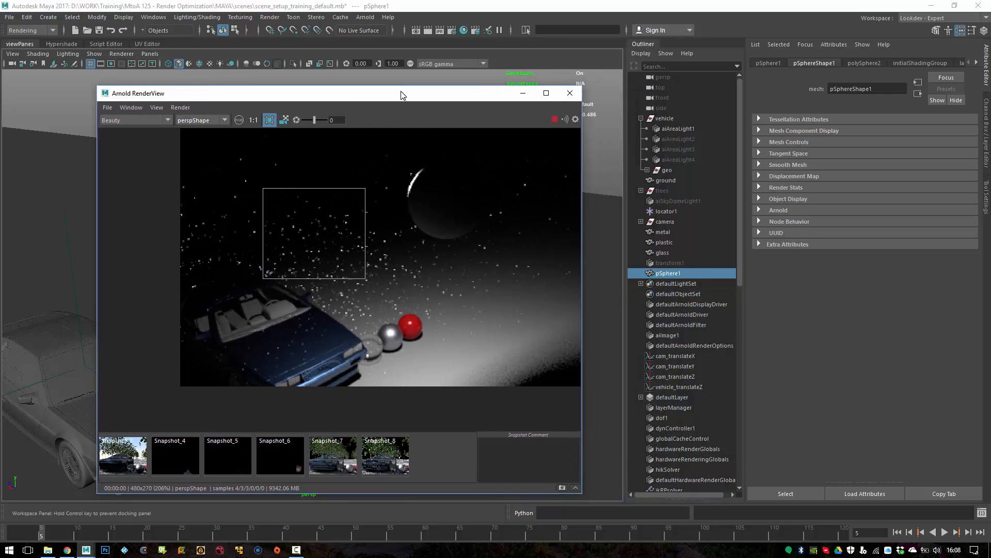
Open the render settings beside the render window and set the Camera (AA) samples to 20
{"action": "left_click", "coordinate": [453, 34]}
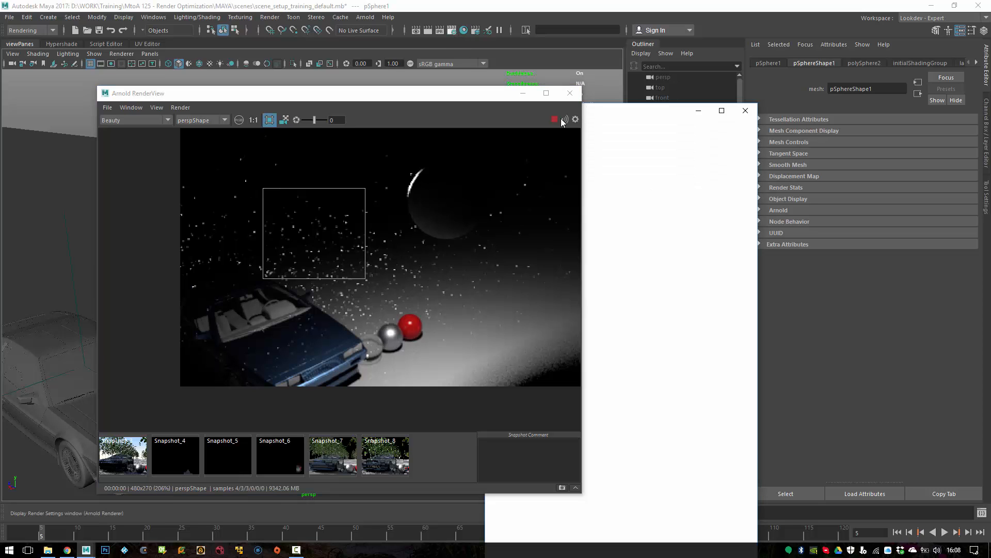
{"action": "left_click_drag", "start_coordinate": [600, 118], "coordinate": [737, 64]}
{"action": "left_click", "coordinate": [722, 167]}
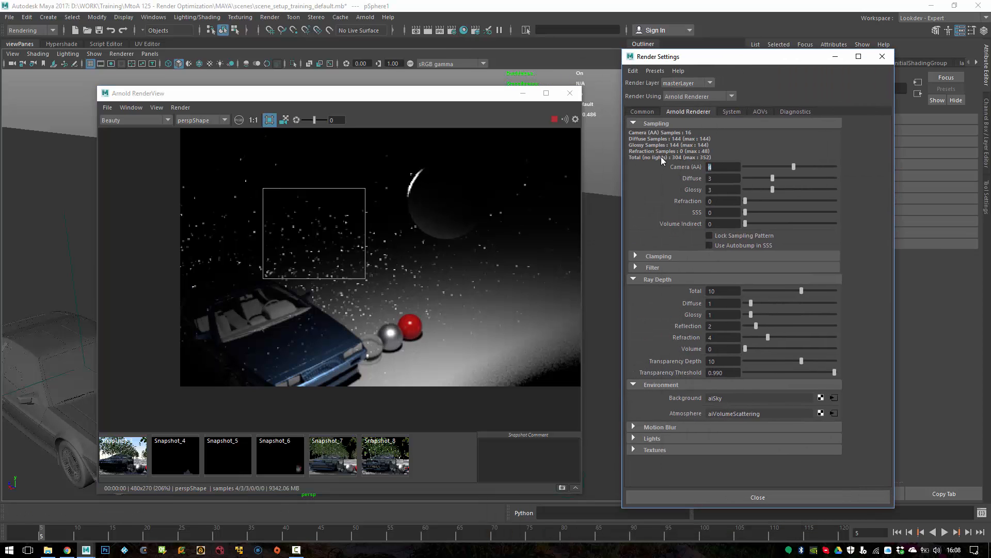
{"action": "type", "text": "20"}
{"action": "key", "text": "Return"}
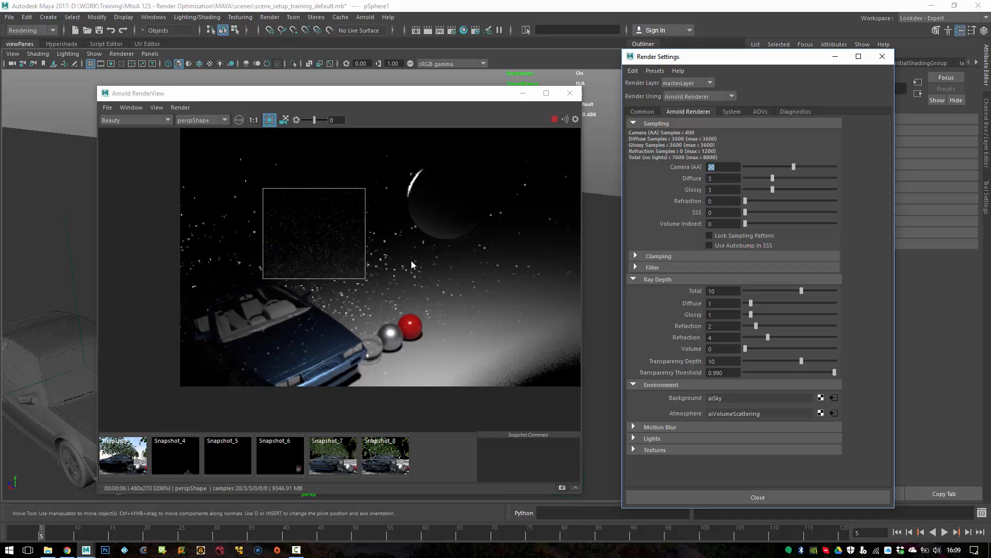
Redraw the render region around the three small spheres and set the Camera (AA) samples to 5
{"action": "left_click_drag", "start_coordinate": [457, 302], "coordinate": [349, 361]}
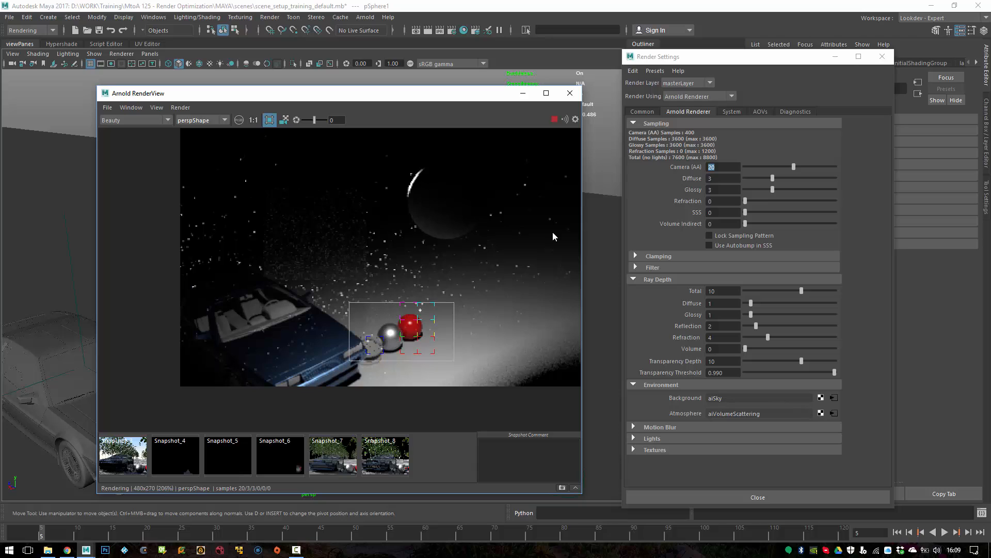
{"action": "left_click", "coordinate": [684, 160]}
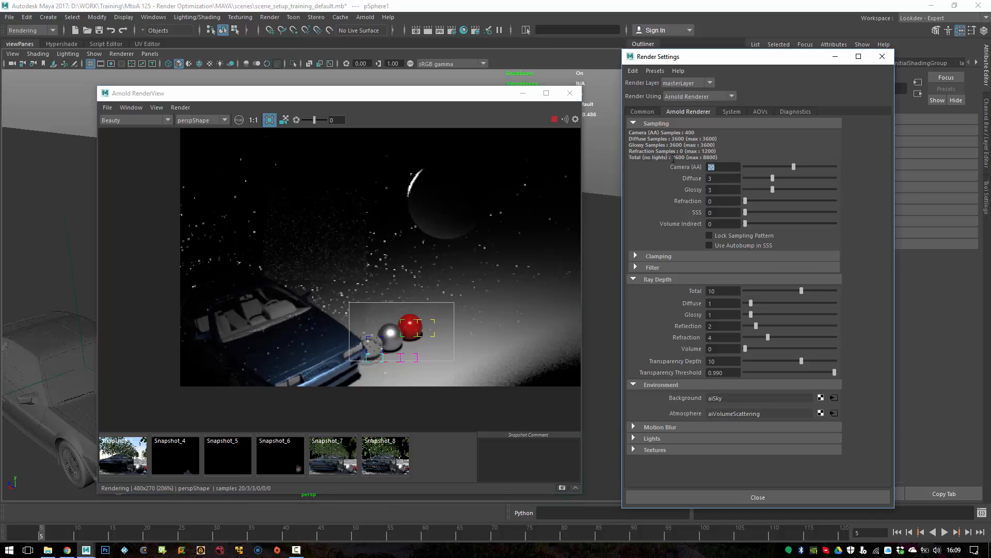
{"action": "type", "text": "5"}
{"action": "key", "text": "Return"}
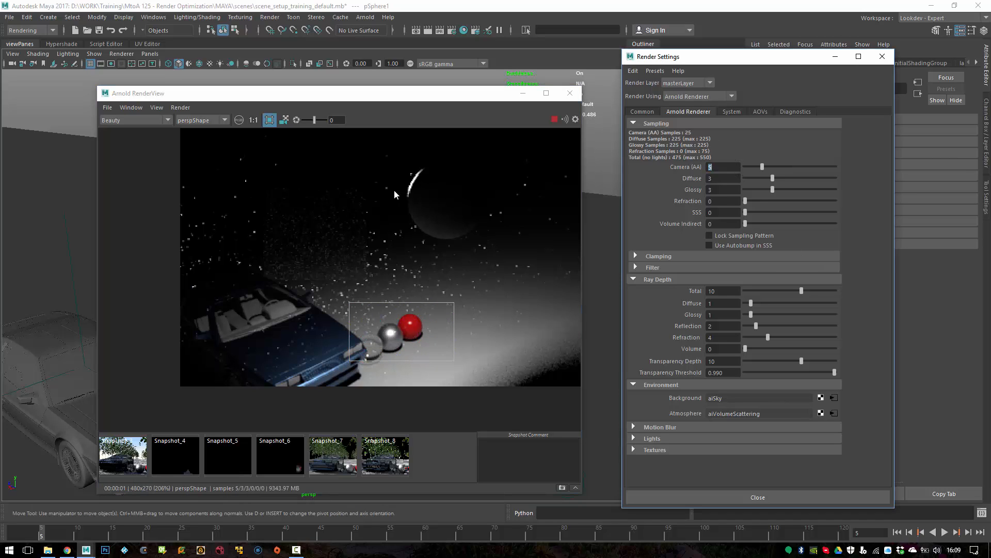
Redraw the render region over the noisy area above the hood and enable Clamp Sample Values in the clamping settings
{"action": "left_click_drag", "start_coordinate": [386, 196], "coordinate": [247, 280]}
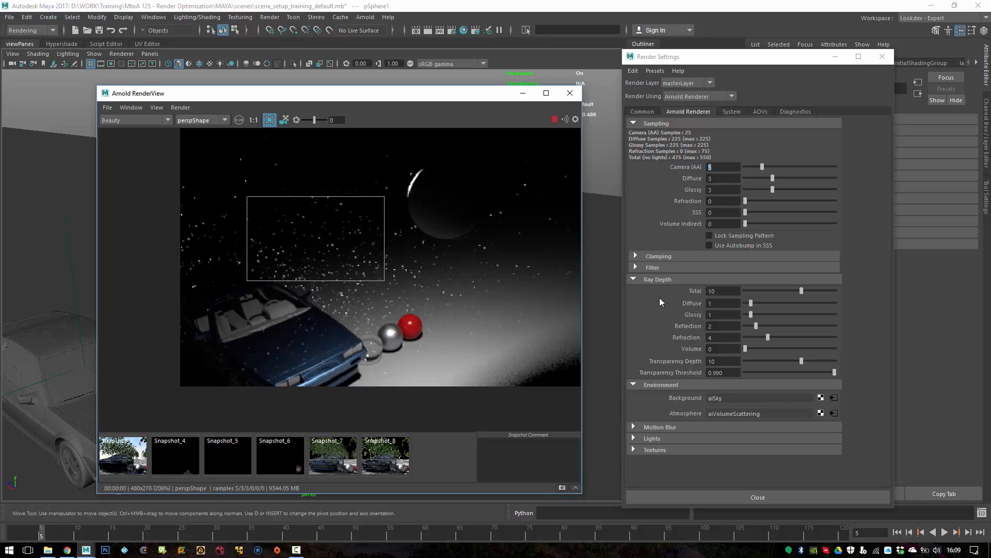
{"action": "left_click", "coordinate": [659, 256]}
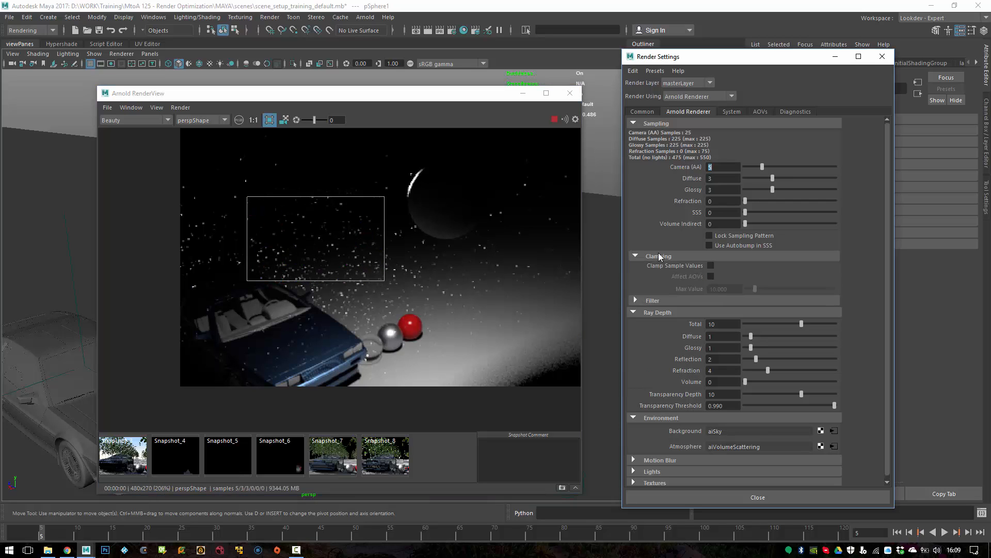
{"action": "left_click", "coordinate": [710, 265]}
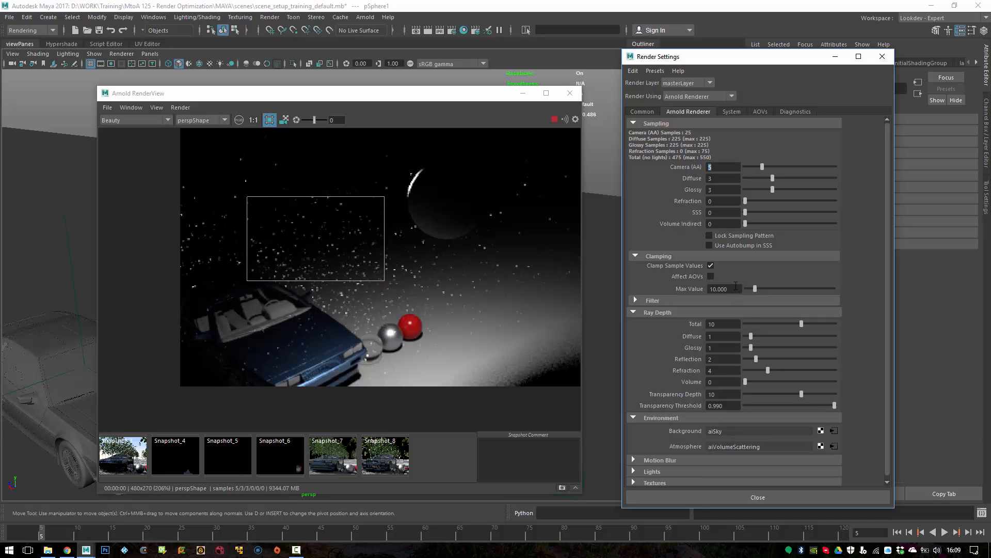
Set the clamping Max Value to 1 and switch Clamp Sample Values off and on again to compare the noise
{"action": "left_click_drag", "start_coordinate": [735, 286], "coordinate": [698, 287]}
{"action": "type", "text": "1"}
{"action": "key", "text": "Return"}
{"action": "type", "text": "11"}
{"action": "key", "text": "Return"}
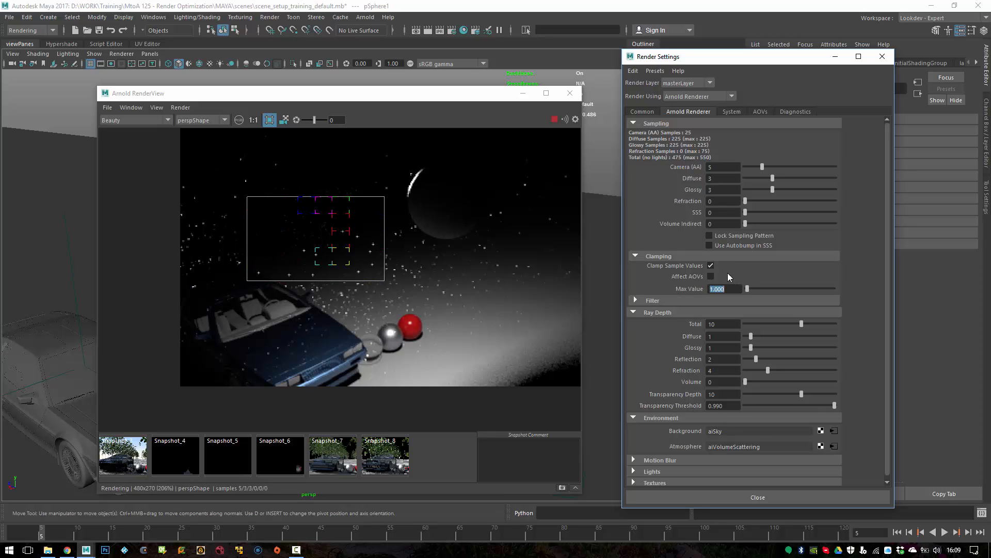
{"action": "type", "text": "1"}
{"action": "key", "text": "Return"}
{"action": "left_click", "coordinate": [712, 265]}
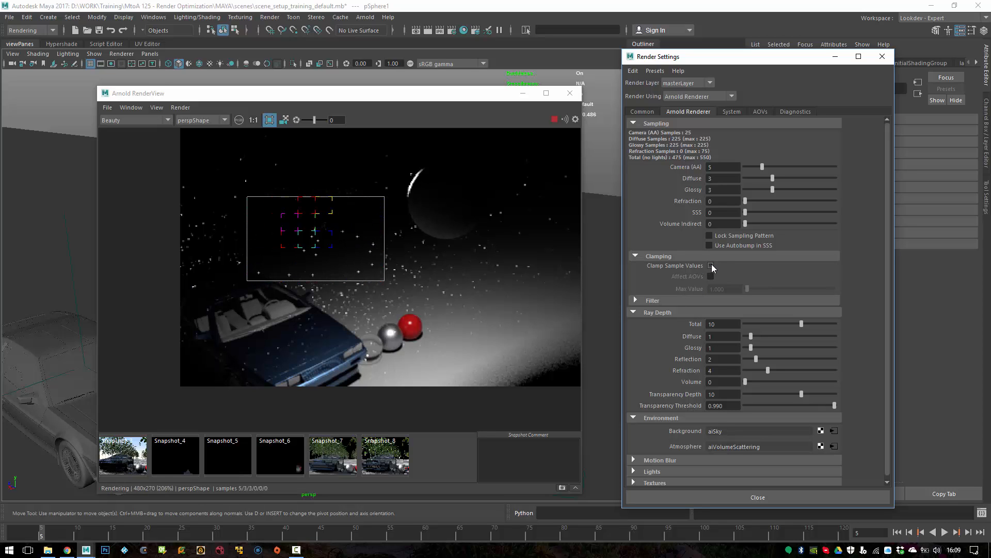
{"action": "left_click", "coordinate": [712, 263]}
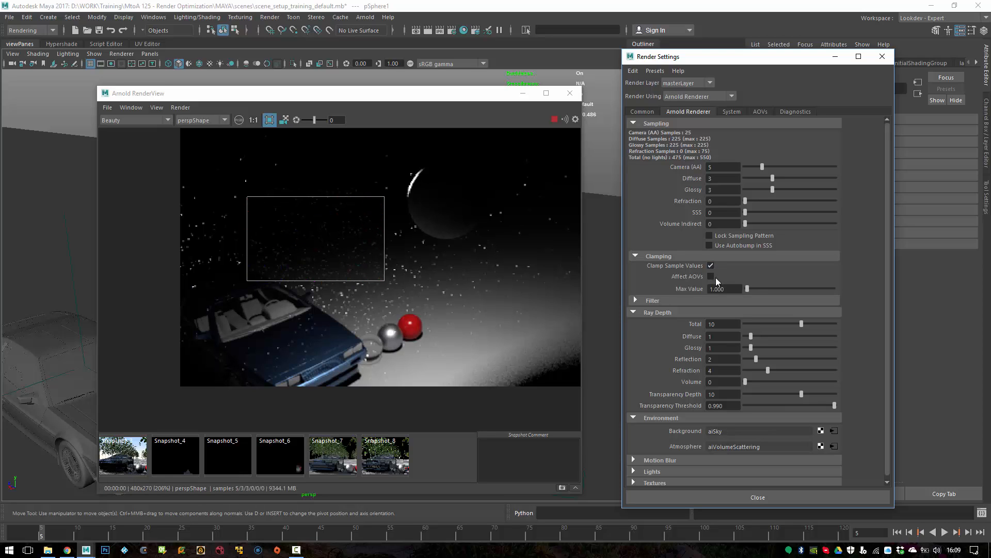
Compare clamping Max Values of 10 and 1 while shifting the render region over the noise between the car and the large sphere
{"action": "left_click_drag", "start_coordinate": [727, 288], "coordinate": [701, 283]}
{"action": "type", "text": "10"}
{"action": "key", "text": "Return"}
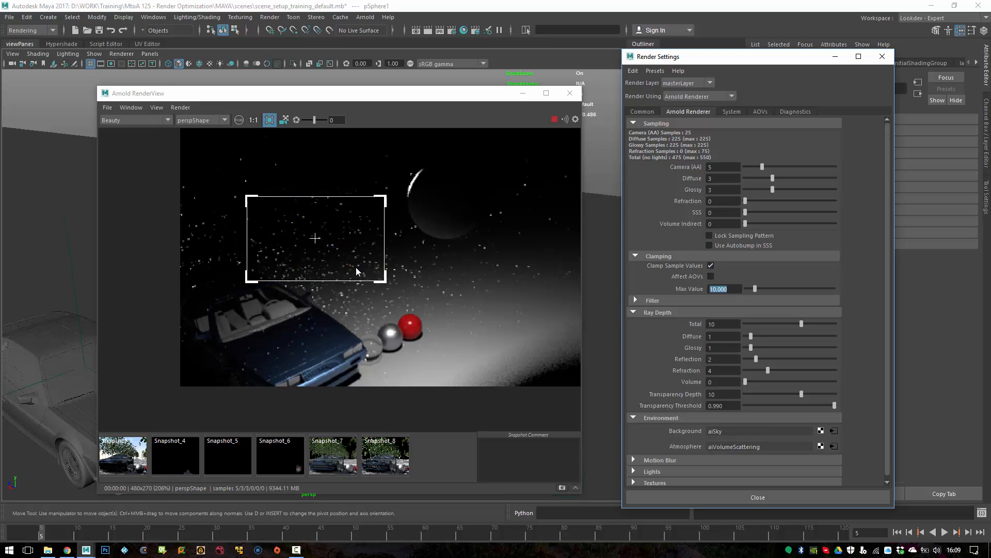
{"action": "left_click_drag", "start_coordinate": [335, 262], "coordinate": [404, 234]}
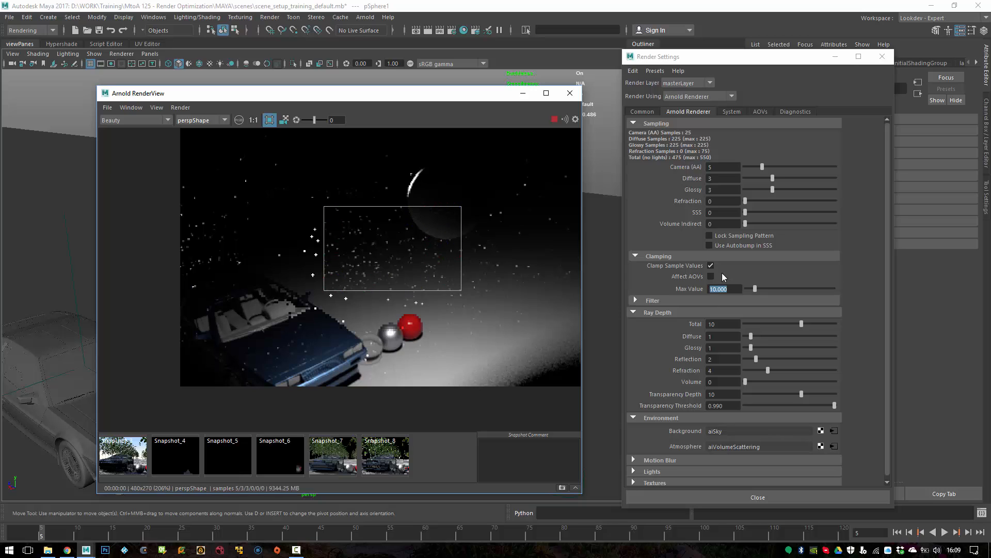
{"action": "left_click_drag", "start_coordinate": [729, 290], "coordinate": [684, 281]}
{"action": "type", "text": "1"}
{"action": "key", "text": "Return"}
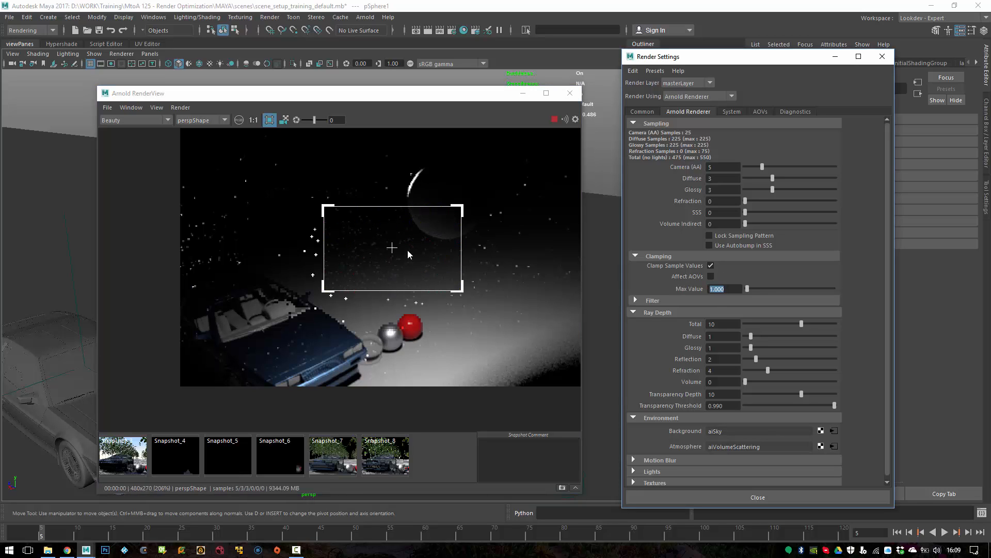
{"action": "mouse_move", "coordinate": [393, 247]}
{"action": "left_mouse_down"}
{"action": "mouse_move", "coordinate": [404, 188]}
{"action": "mouse_move", "coordinate": [379, 249]}
{"action": "left_mouse_up"}
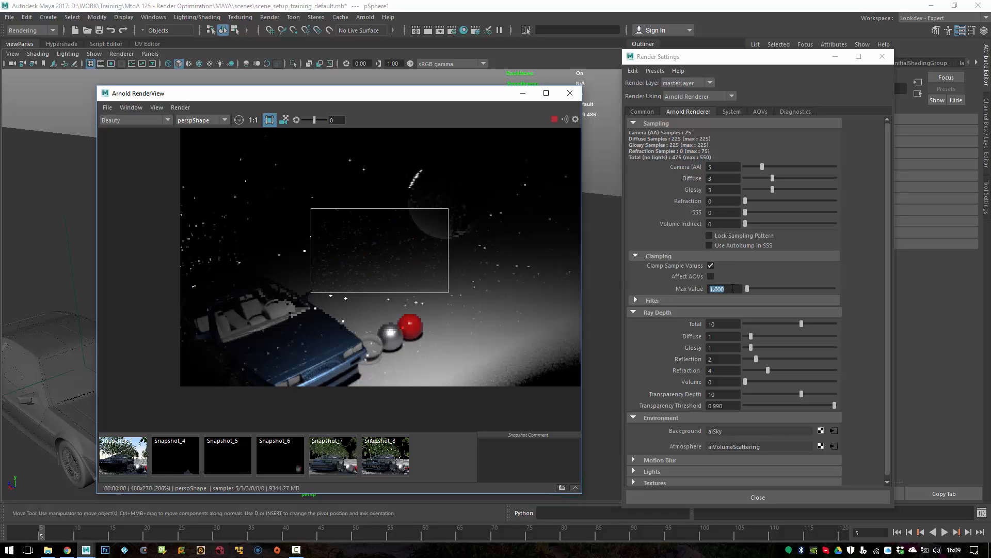
Set the clamping Max Value to 10 and switch off Clamp Sample Values
{"action": "left_click_drag", "start_coordinate": [730, 288], "coordinate": [696, 284]}
{"action": "type", "text": "10"}
{"action": "left_click", "coordinate": [710, 265]}
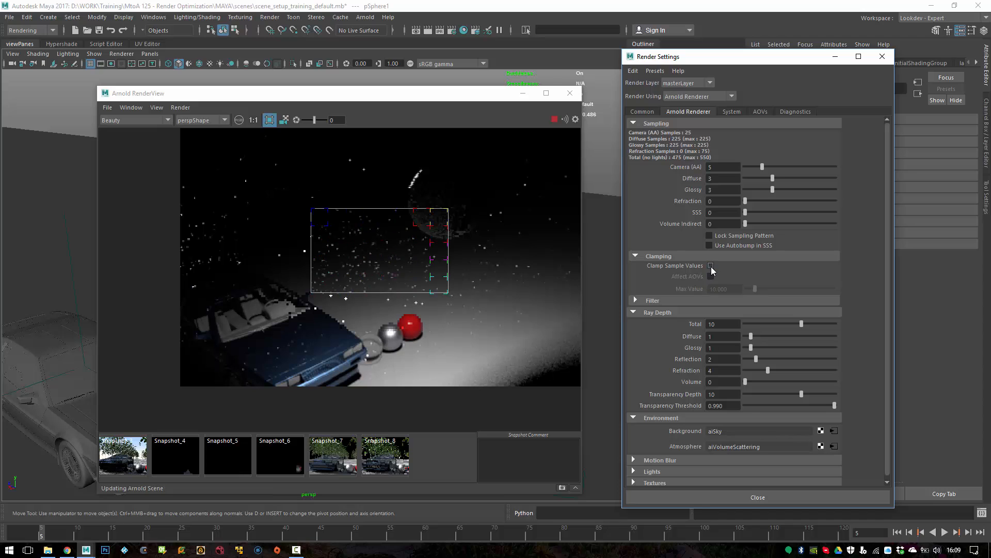
Enlarge the render region to cover the noisy area and the large sphere, and close the render settings
{"action": "left_click_drag", "start_coordinate": [377, 247], "coordinate": [342, 227]}
{"action": "left_click_drag", "start_coordinate": [405, 277], "coordinate": [455, 325]}
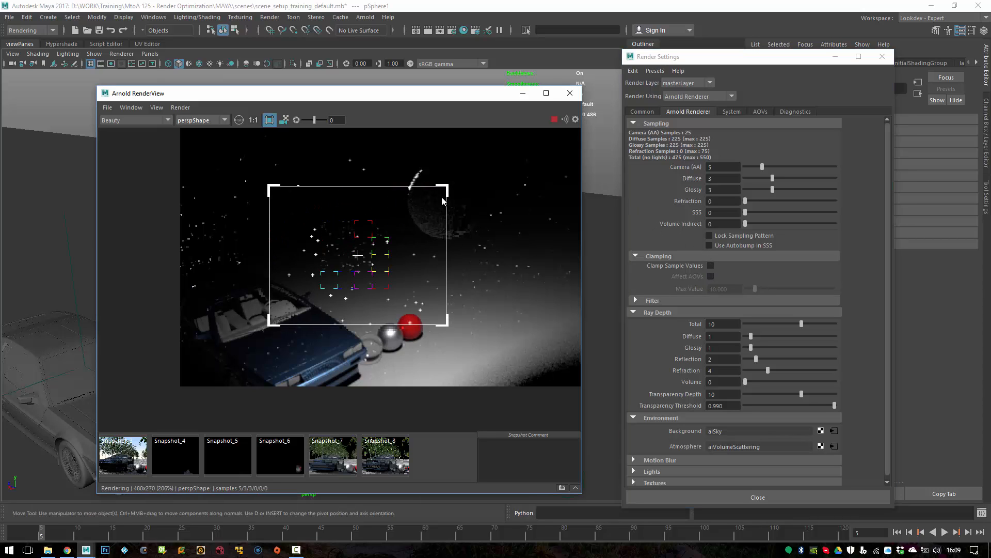
{"action": "left_click_drag", "start_coordinate": [455, 184], "coordinate": [455, 146]}
{"action": "left_click_drag", "start_coordinate": [366, 230], "coordinate": [380, 224]}
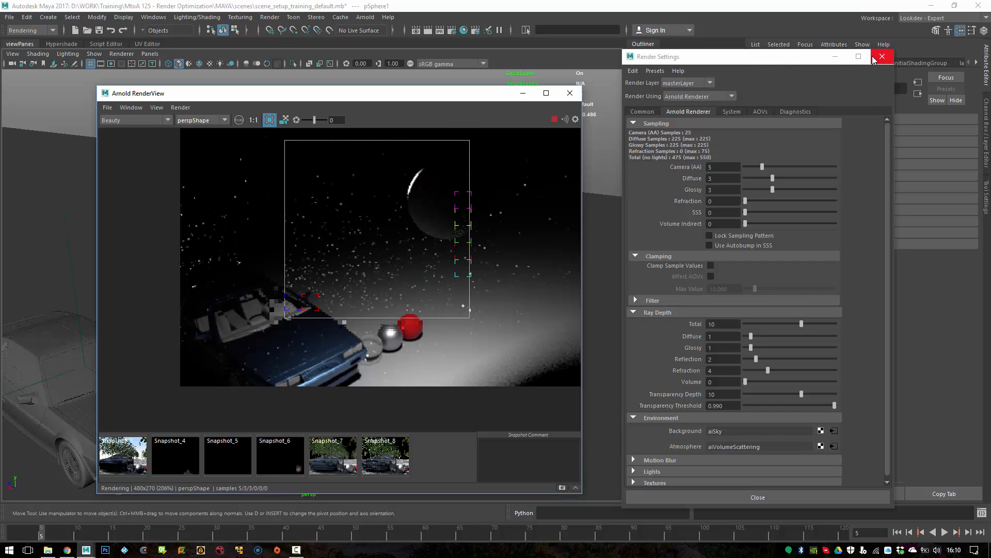
{"action": "left_click", "coordinate": [882, 56]}
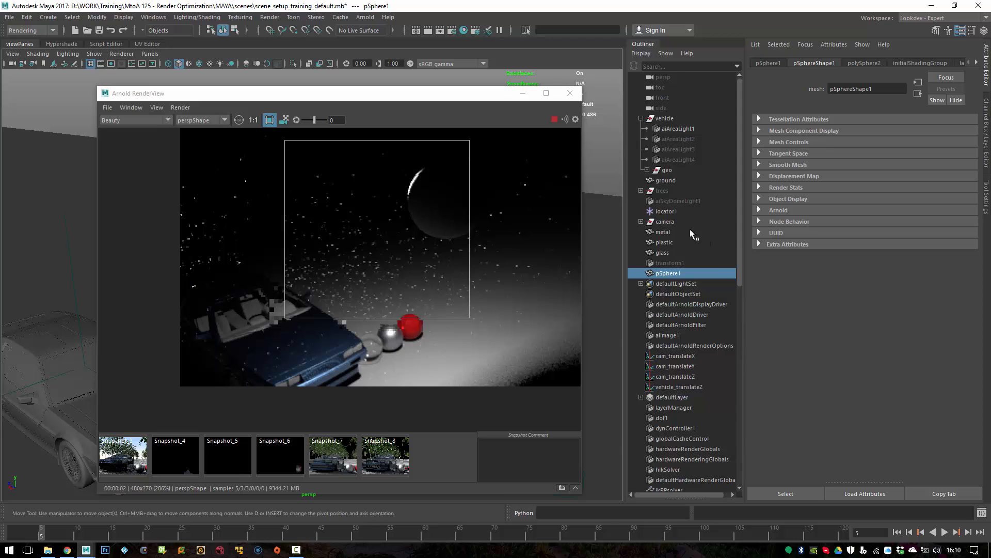
Reposition and narrow the render window so the Outliner is uncovered, and recentre the rendered image inside it
{"action": "left_click", "coordinate": [678, 129]}
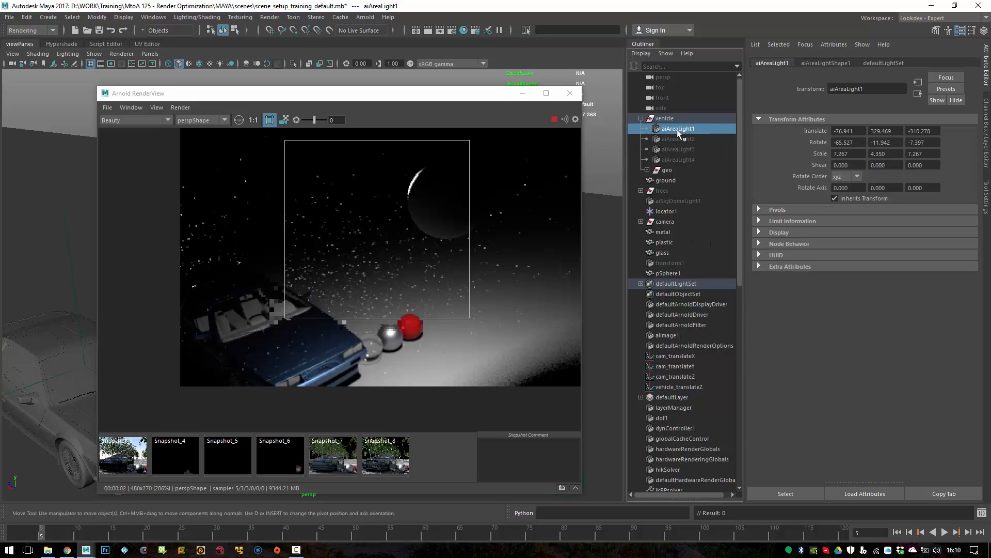
{"action": "left_click_drag", "start_coordinate": [466, 111], "coordinate": [729, 122]}
{"action": "left_click", "coordinate": [596, 95]}
{"action": "left_click_drag", "start_coordinate": [598, 104], "coordinate": [496, 102]}
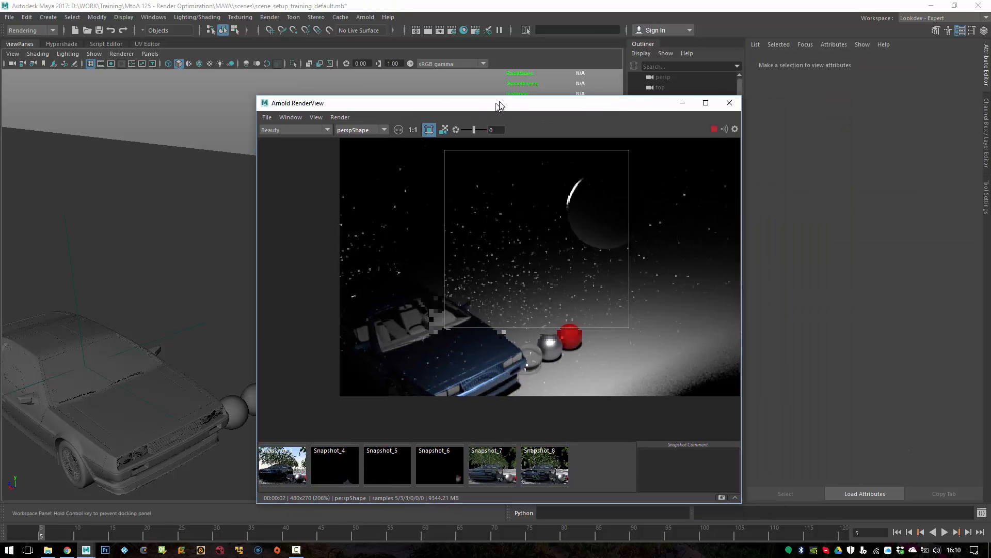
{"action": "left_click_drag", "start_coordinate": [706, 108], "coordinate": [515, 95]}
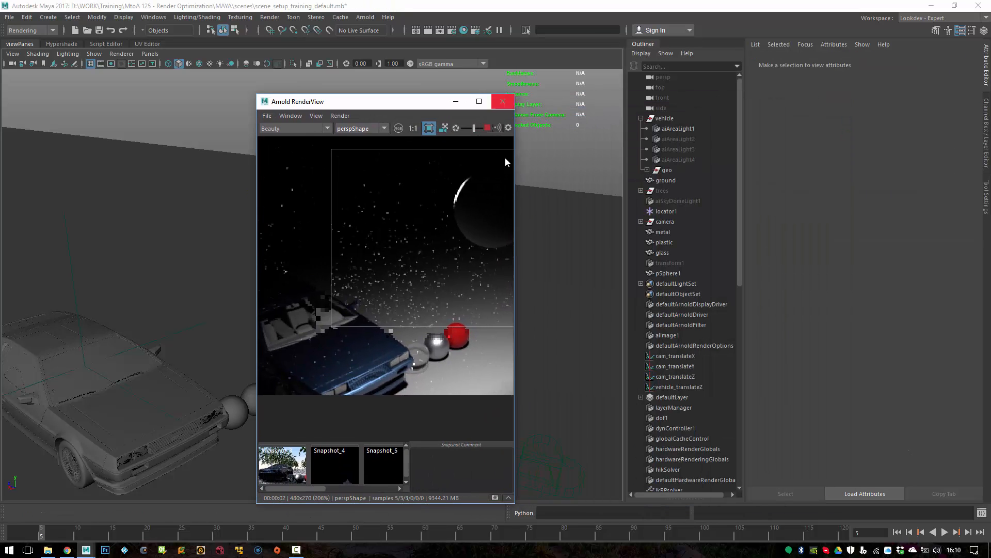
{"action": "middle_click_drag", "start_coordinate": [433, 231], "coordinate": [391, 267]}
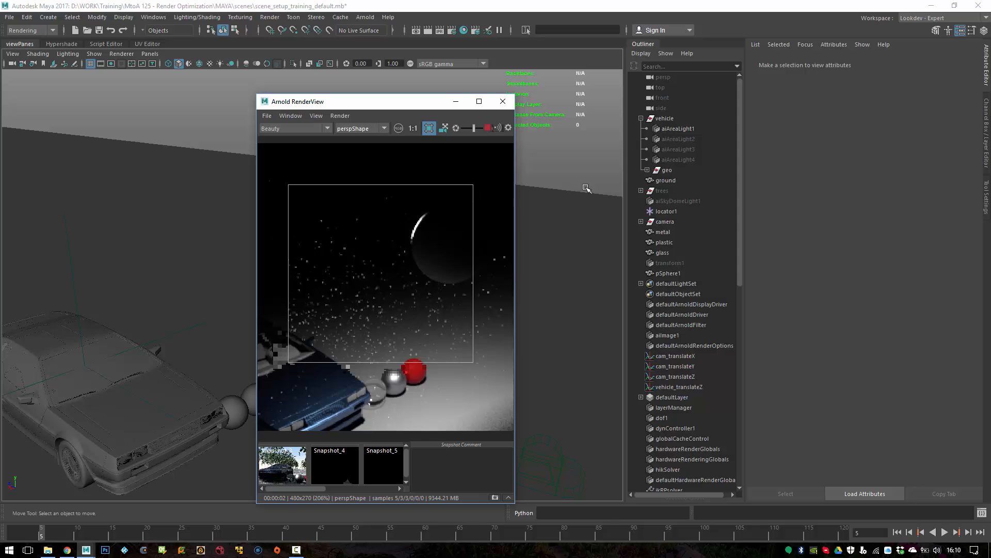
Select aiAreaLight1 and add a Light Decay filter to its light filters, keeping the render window clear of the filter dialog
{"action": "left_click", "coordinate": [689, 128]}
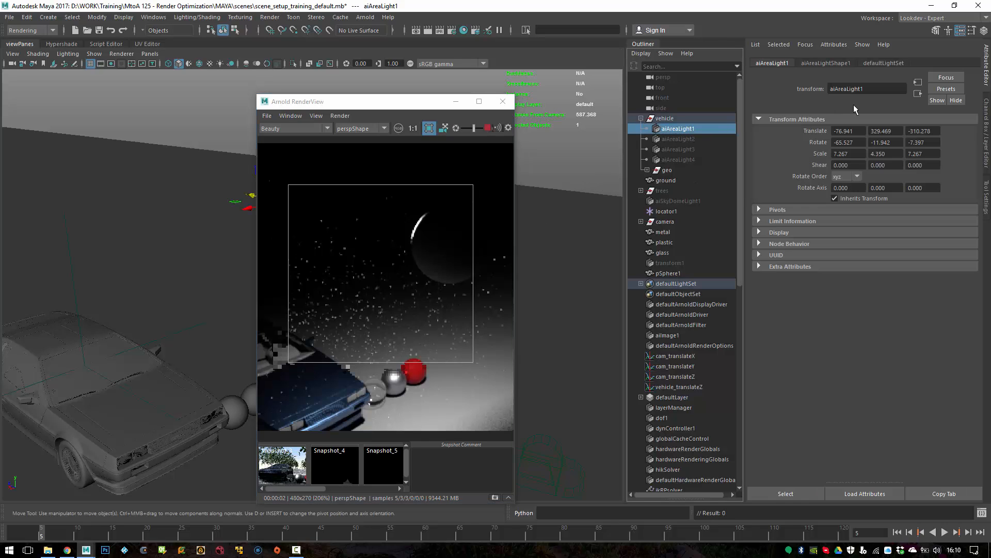
{"action": "left_click", "coordinate": [833, 64]}
{"action": "scroll", "coordinate": [813, 260], "scroll_direction": "down", "scroll_amount": 5}
{"action": "scroll", "coordinate": [779, 349], "scroll_direction": "down", "scroll_amount": 1}
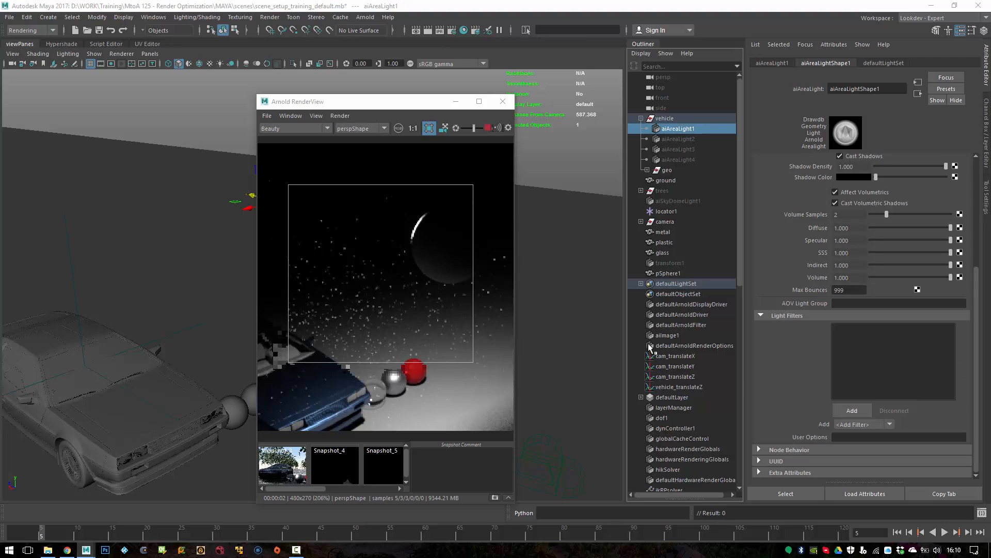
{"action": "left_click", "coordinate": [396, 104]}
{"action": "left_click_drag", "start_coordinate": [396, 103], "coordinate": [584, 80]}
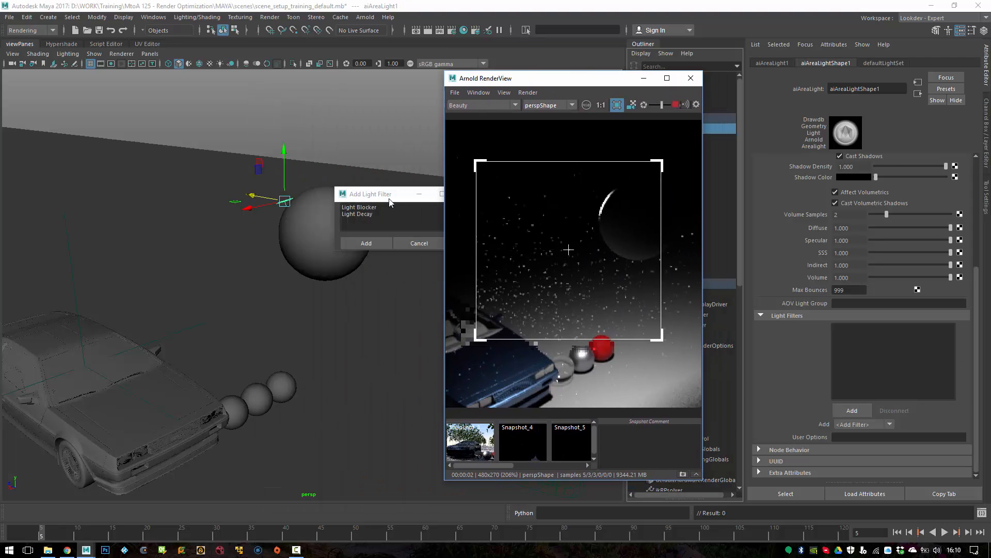
{"action": "left_click_drag", "start_coordinate": [385, 196], "coordinate": [247, 134]}
{"action": "left_click", "coordinate": [225, 153]}
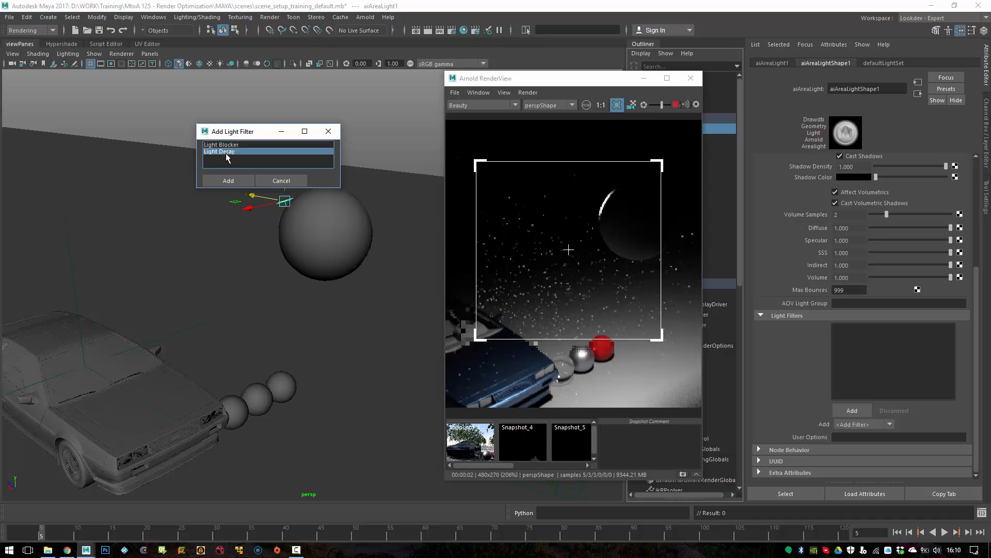
{"action": "left_click", "coordinate": [227, 181]}
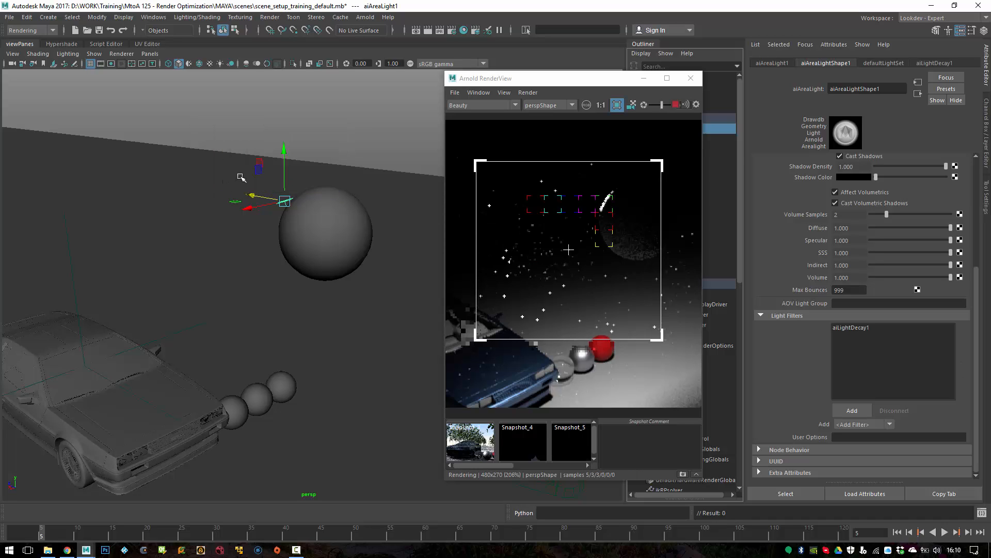
Open the aiLightDecay1 filter's attributes, enable Use Near Attenuation and set Near End to 10
{"action": "left_click_drag", "start_coordinate": [516, 78], "coordinate": [457, 63]}
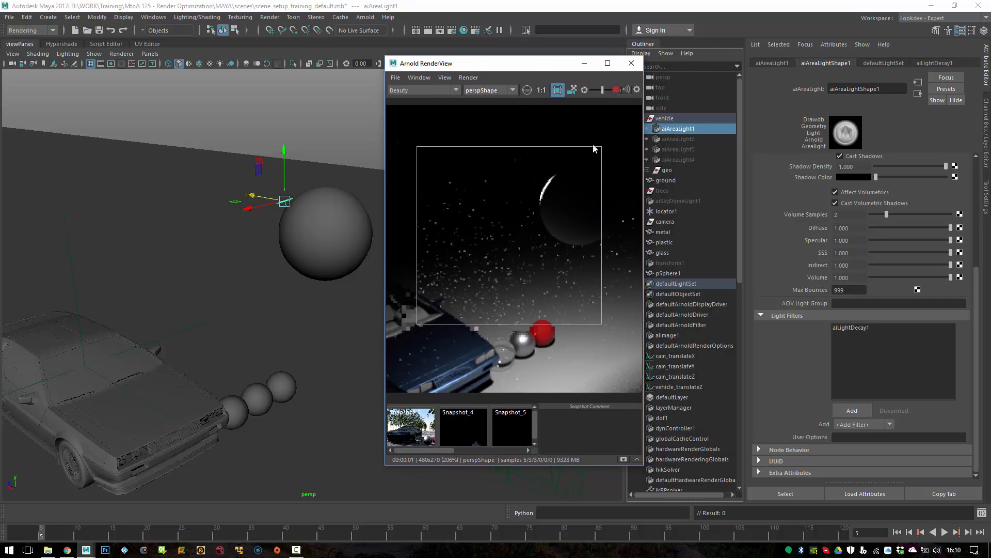
{"action": "left_click", "coordinate": [868, 326]}
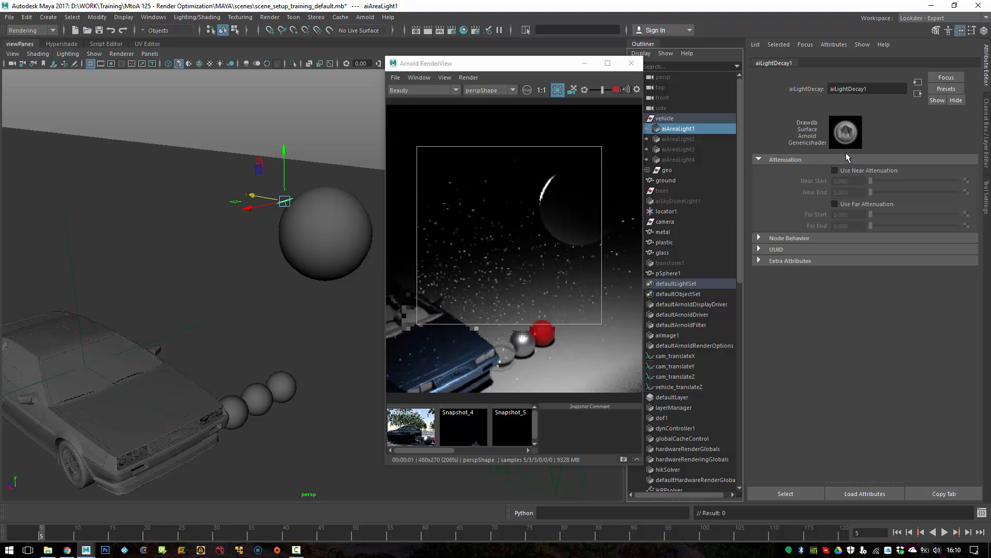
{"action": "left_click", "coordinate": [859, 171]}
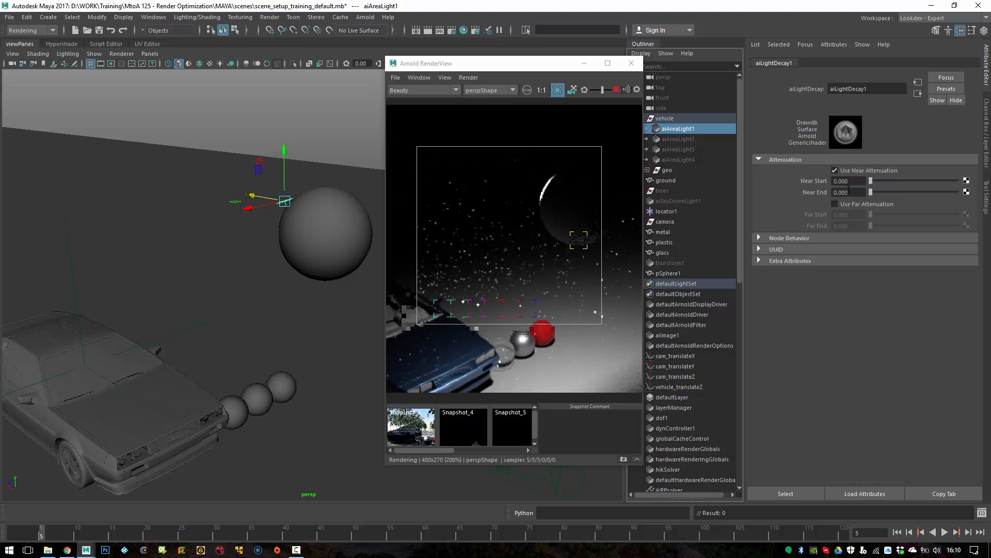
{"action": "left_click_drag", "start_coordinate": [855, 193], "coordinate": [799, 176]}
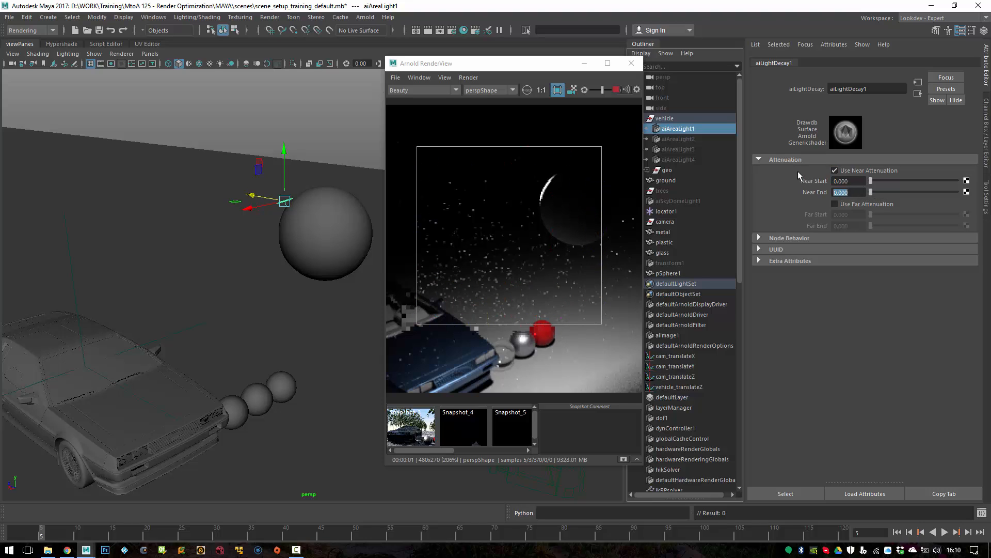
{"action": "type", "text": "10"}
{"action": "key", "text": "Return"}
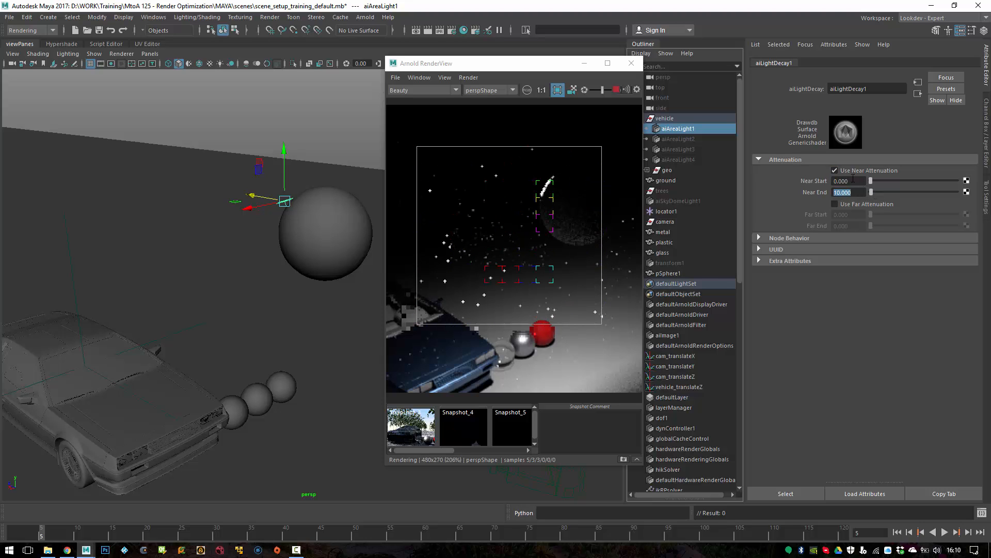
Set the light decay's Near Start to 5 and widen the render window slightly
{"action": "left_click_drag", "start_coordinate": [853, 179], "coordinate": [795, 165]}
{"action": "type", "text": "-"}
{"action": "key", "text": "Return"}
{"action": "left_click_drag", "start_coordinate": [387, 170], "coordinate": [370, 170]}
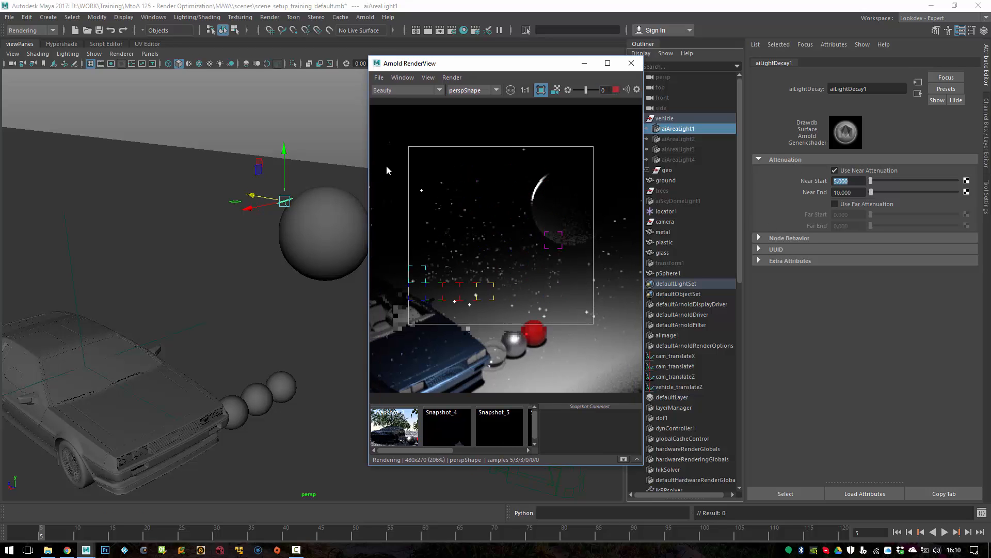
Try a Near End of 20 for the light decay and settle on 50
{"action": "left_click_drag", "start_coordinate": [854, 193], "coordinate": [797, 184]}
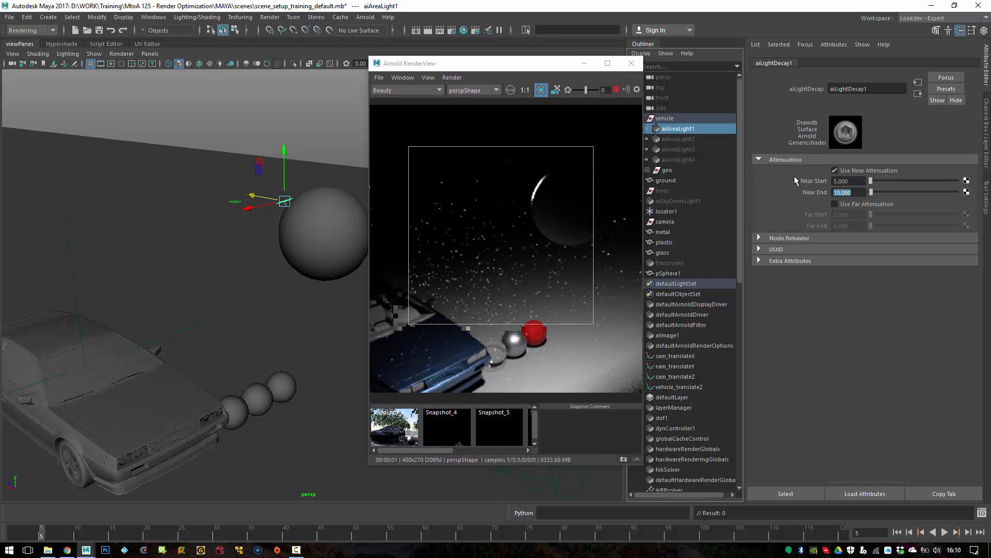
{"action": "type", "text": "20"}
{"action": "key", "text": "Return"}
{"action": "type", "text": "50"}
{"action": "key", "text": "Return"}
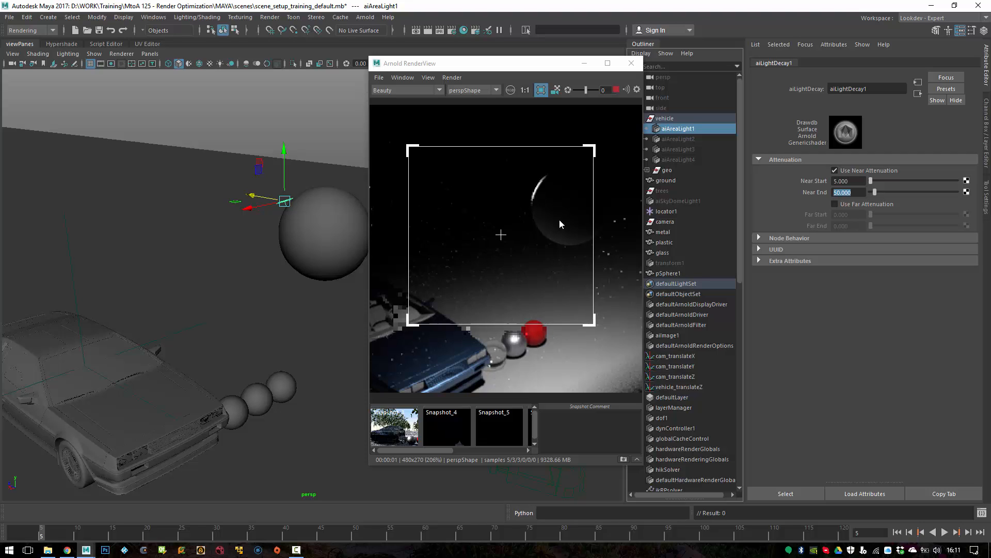
Set the light decay's Near Start to 10
{"action": "key", "text": "shift+Tab"}
{"action": "type", "text": "10"}
{"action": "key", "text": "Return"}
Compare the noise with near attenuation off and on, and check the small spheres by moving the render region down and back
{"action": "left_click", "coordinate": [844, 168]}
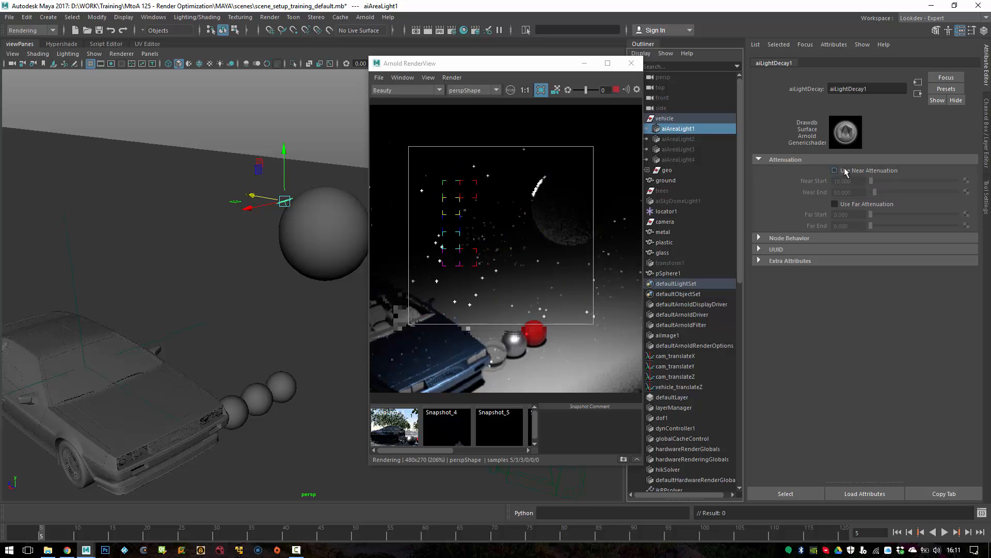
{"action": "left_click", "coordinate": [845, 167]}
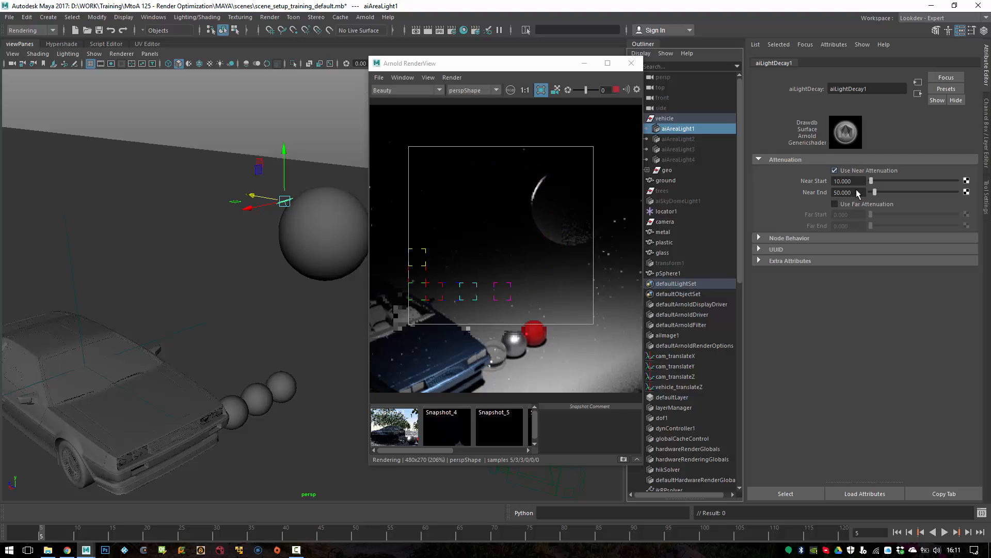
{"action": "left_click_drag", "start_coordinate": [502, 239], "coordinate": [520, 303]}
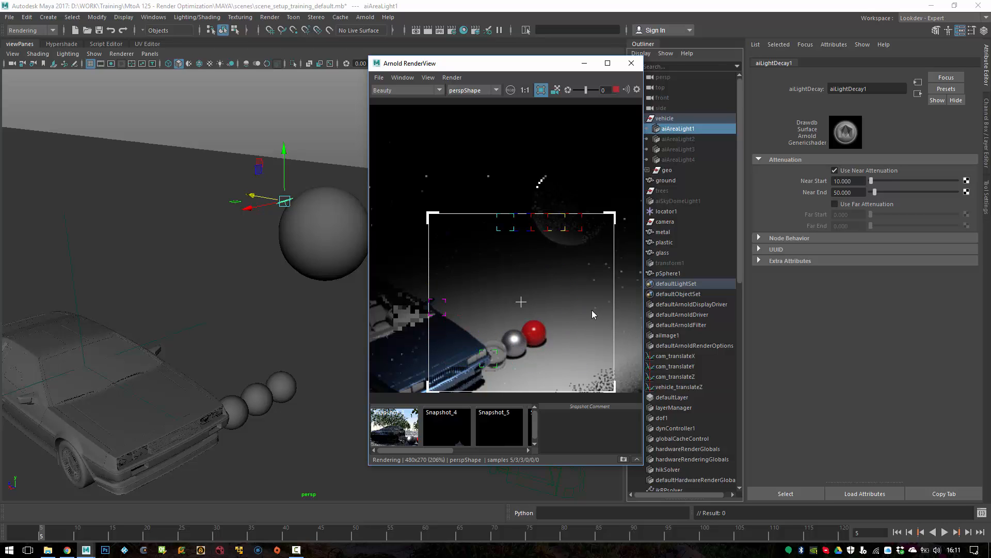
{"action": "left_click_drag", "start_coordinate": [521, 302], "coordinate": [519, 231]}
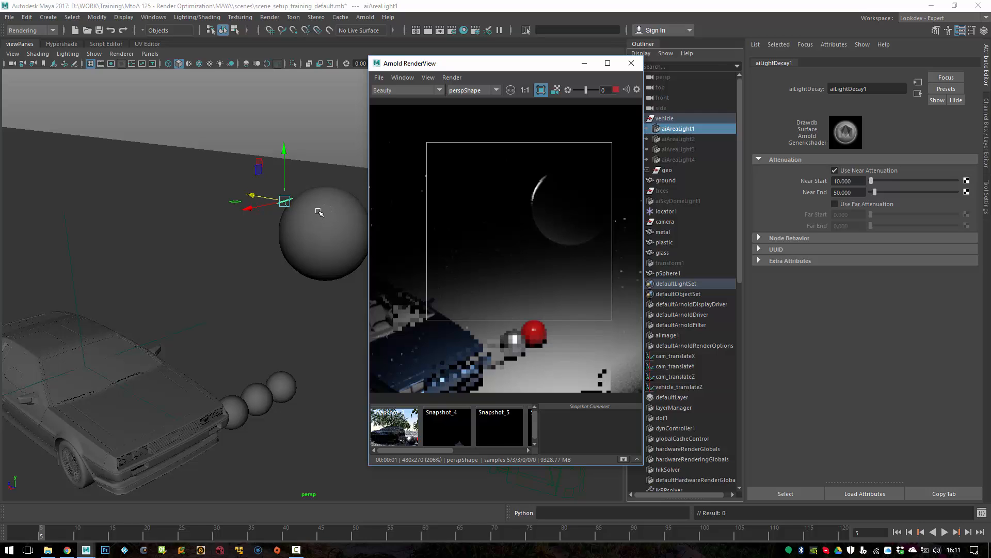
Move the large sphere below the area light and back up close to it to test how the near attenuation lights it
{"action": "left_click", "coordinate": [316, 239]}
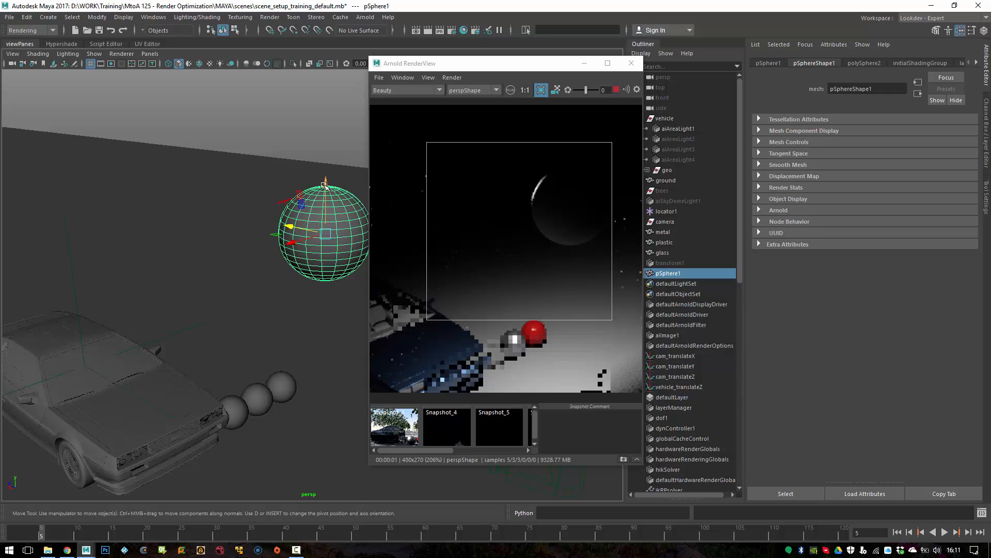
{"action": "left_click_drag", "start_coordinate": [325, 233], "coordinate": [291, 279]}
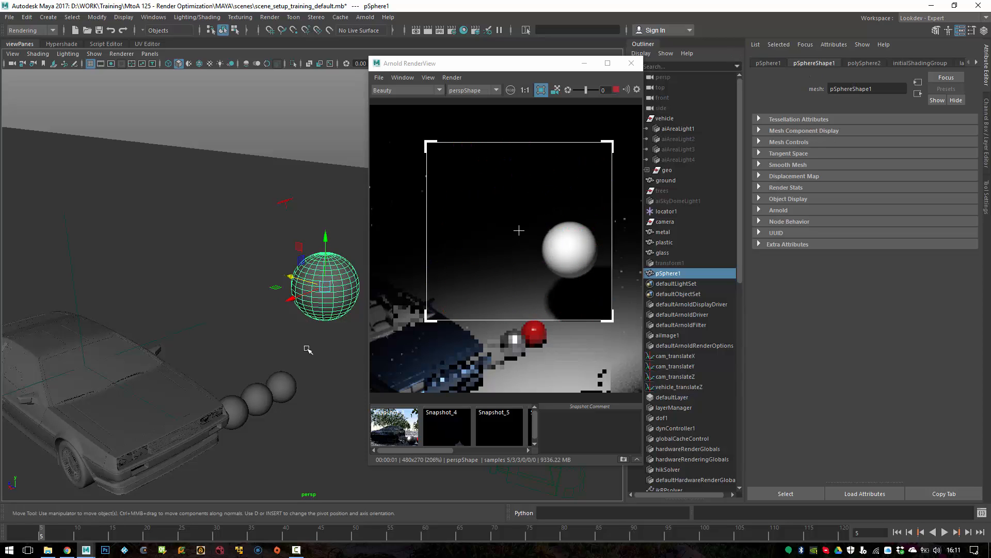
{"action": "left_click_drag", "start_coordinate": [288, 295], "coordinate": [394, 300]}
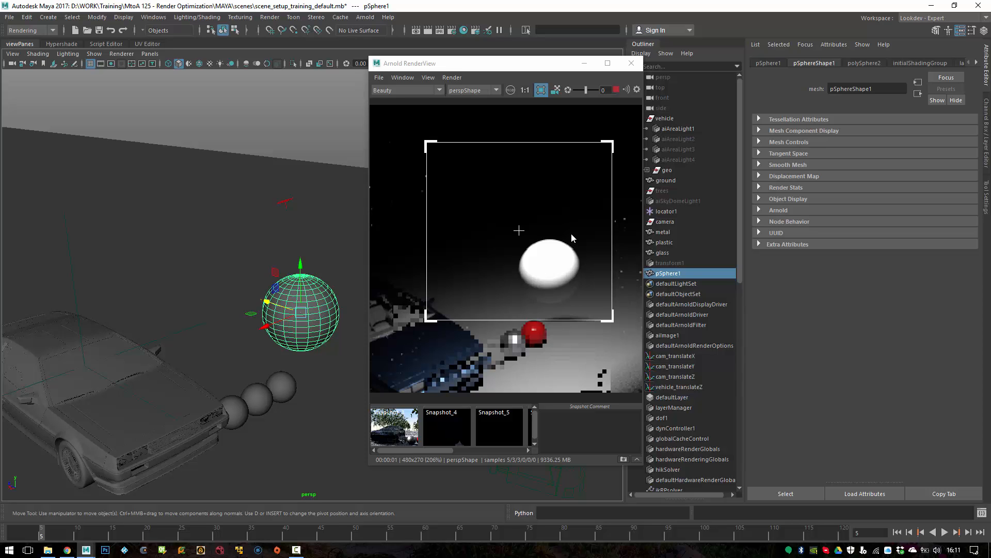
{"action": "left_click_drag", "start_coordinate": [299, 264], "coordinate": [321, 159]}
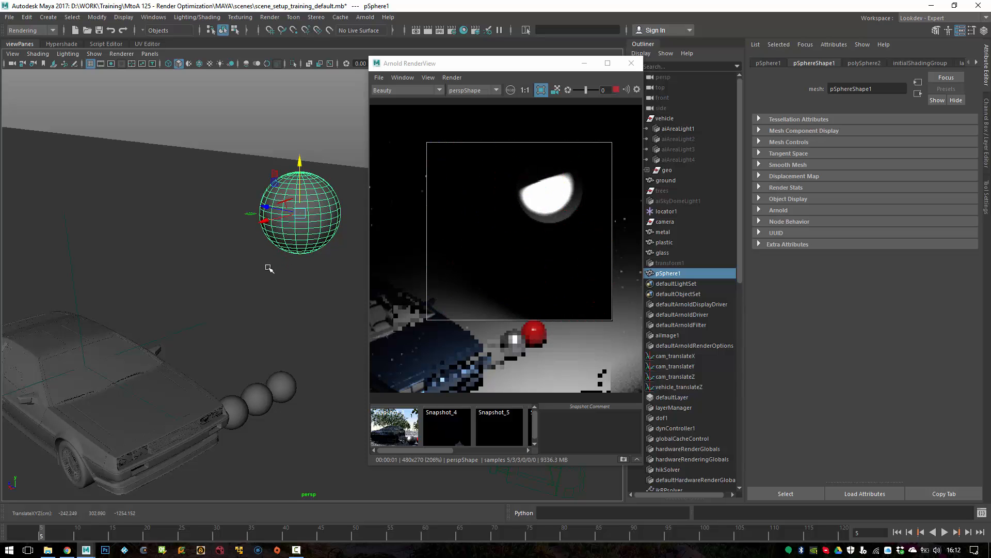
{"action": "left_click_drag", "start_coordinate": [268, 268], "coordinate": [383, 273], "text": "alt"}
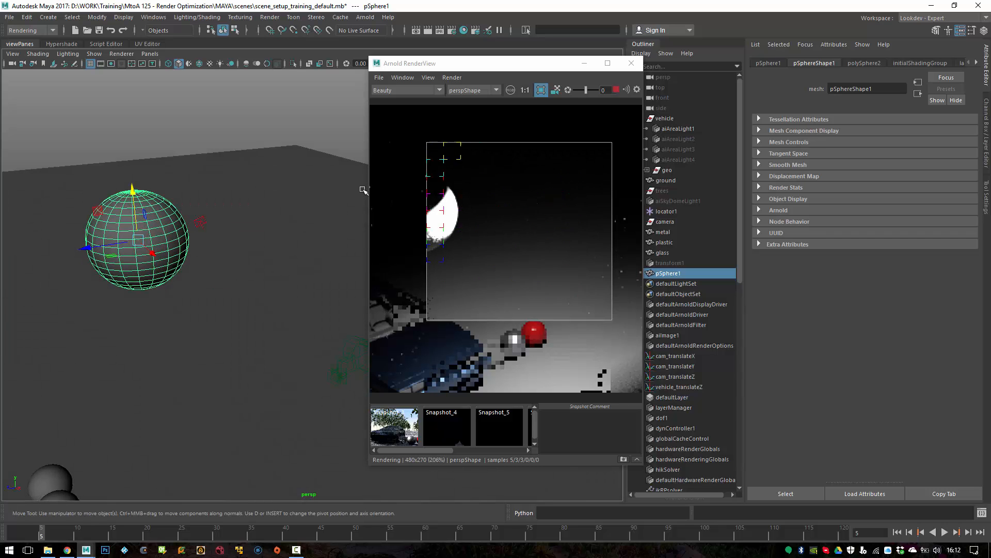
{"action": "left_click_drag", "start_coordinate": [129, 229], "coordinate": [171, 240], "text": "alt"}
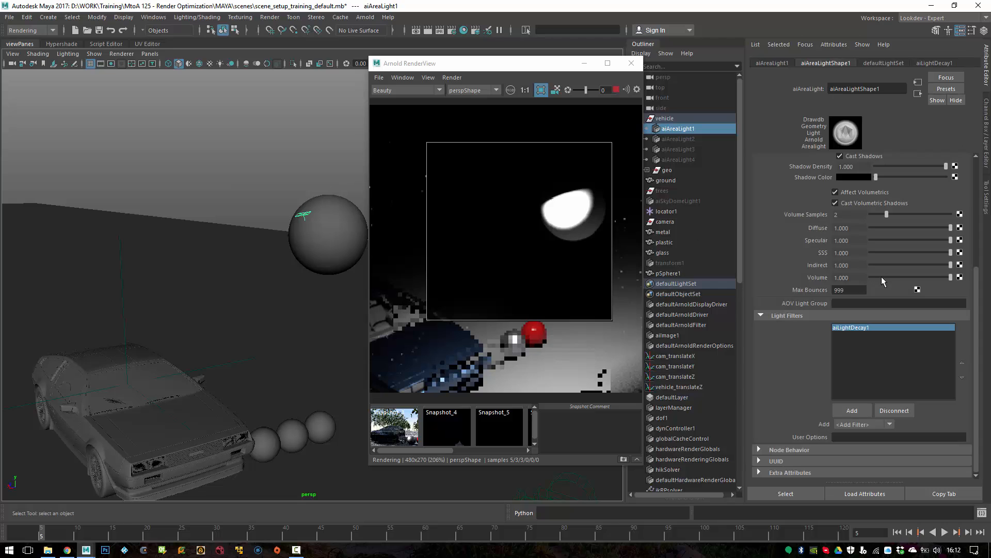
Disconnect the aiLightDecay1 filter from the area light beside the large sphere
{"action": "left_click", "coordinate": [893, 411]}
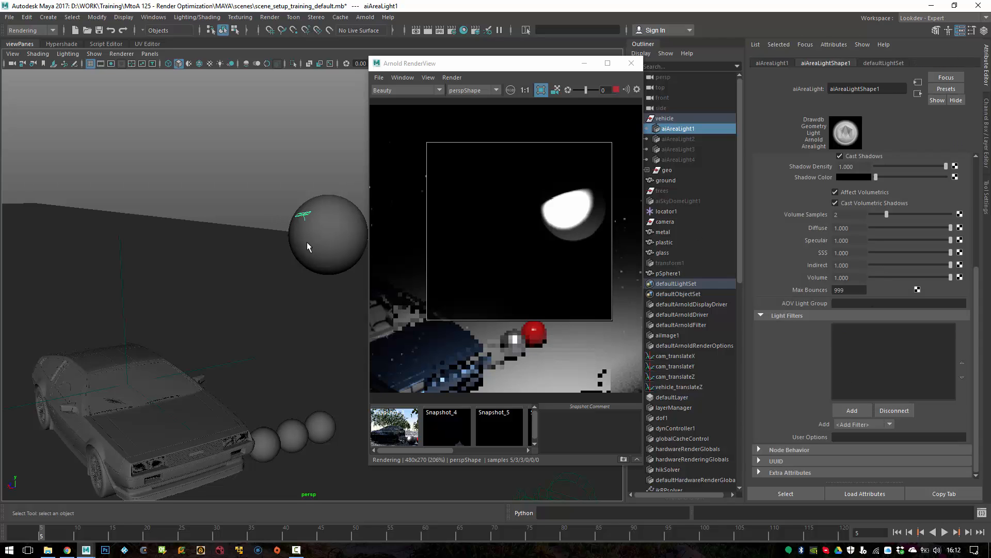
{"action": "left_click_drag", "start_coordinate": [307, 242], "coordinate": [290, 249], "text": "alt"}
{"action": "middle_click_drag", "start_coordinate": [330, 210], "coordinate": [290, 217], "text": "alt"}
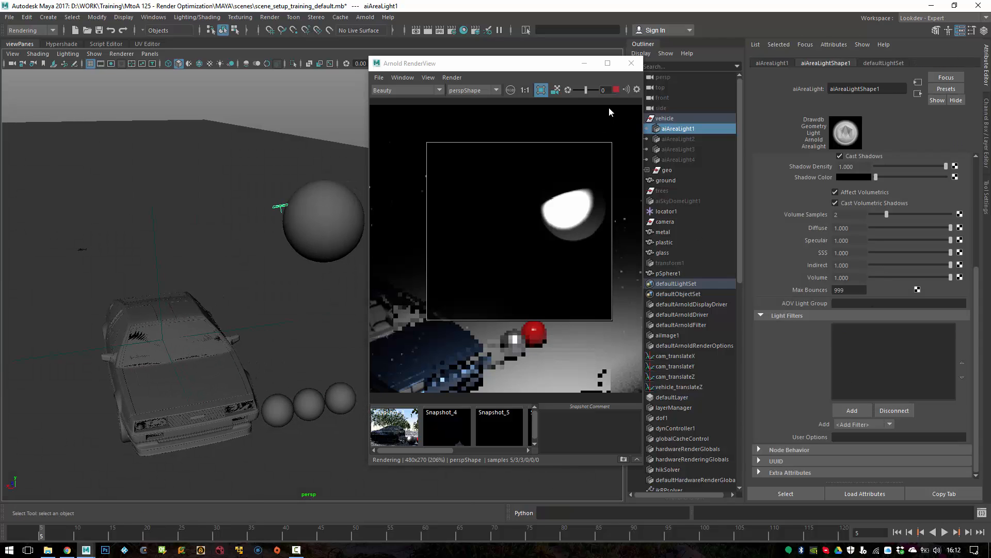
Close the render view and delete the large sphere together with the area light aiAreaLight1
{"action": "left_click", "coordinate": [633, 62]}
{"action": "left_click", "coordinate": [310, 208]}
{"action": "key", "text": "Delete"}
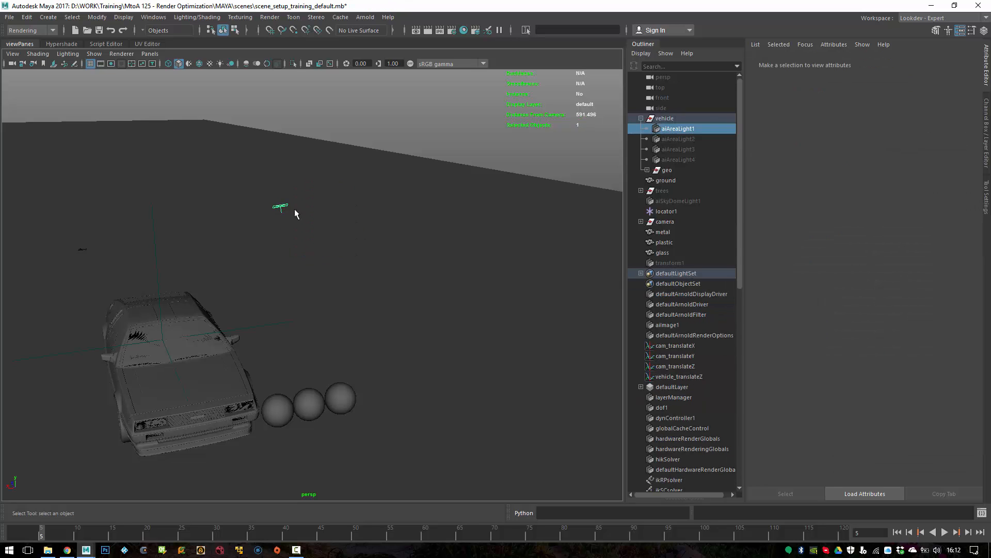
{"action": "key", "text": "Delete"}
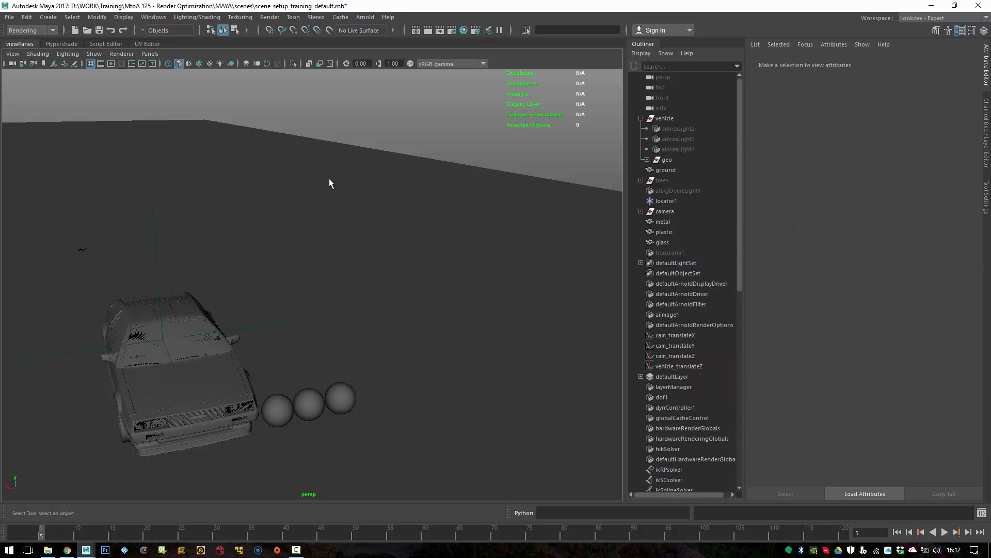
Unhide the three remaining area lights, aiAreaLight2 to aiAreaLight4, in the vehicle group
{"action": "left_click_drag", "start_coordinate": [167, 296], "coordinate": [146, 295], "text": "alt"}
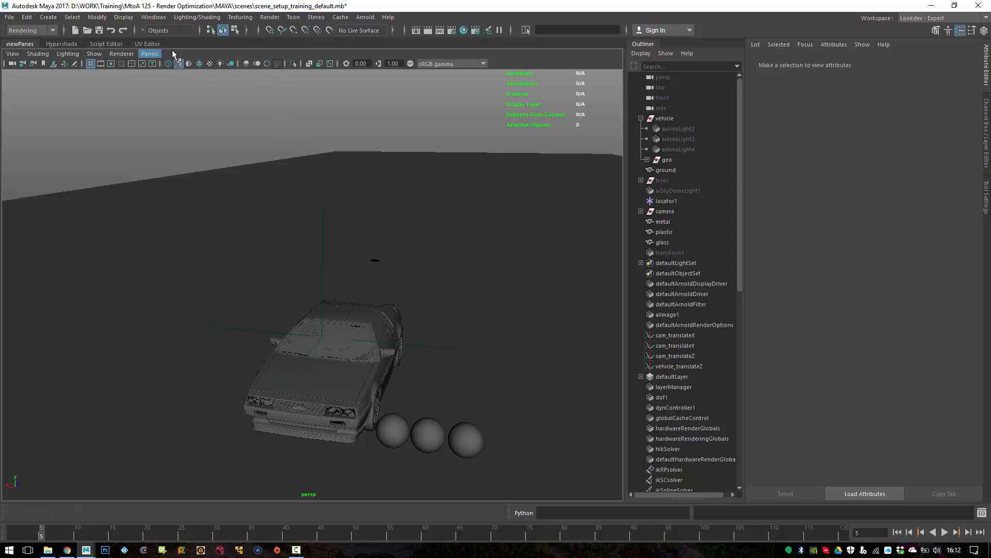
{"action": "left_click_drag", "start_coordinate": [677, 129], "coordinate": [680, 145]}
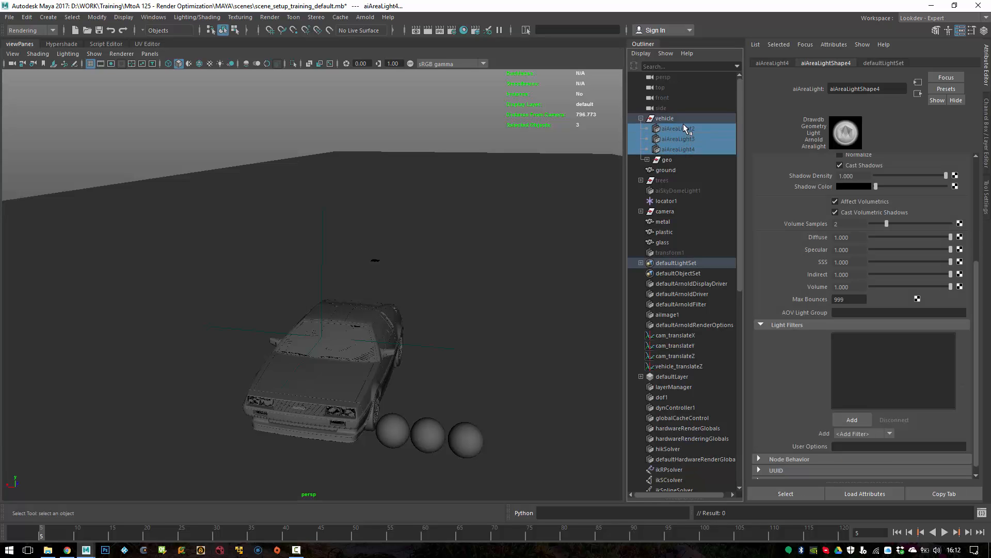
{"action": "key", "text": "shift+h"}
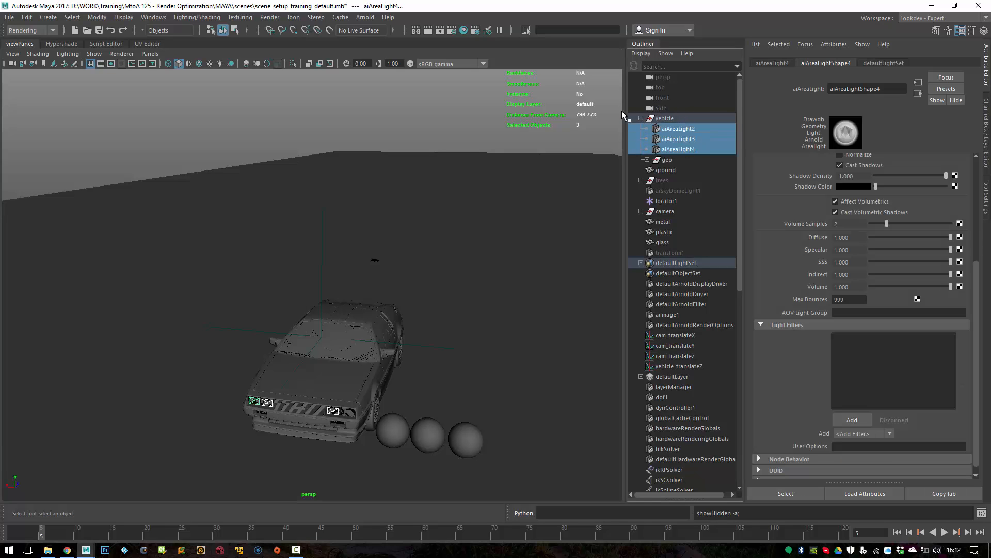
Open the render settings and show the attributes of the aiVolumeScattering atmosphere
{"action": "left_click", "coordinate": [450, 32]}
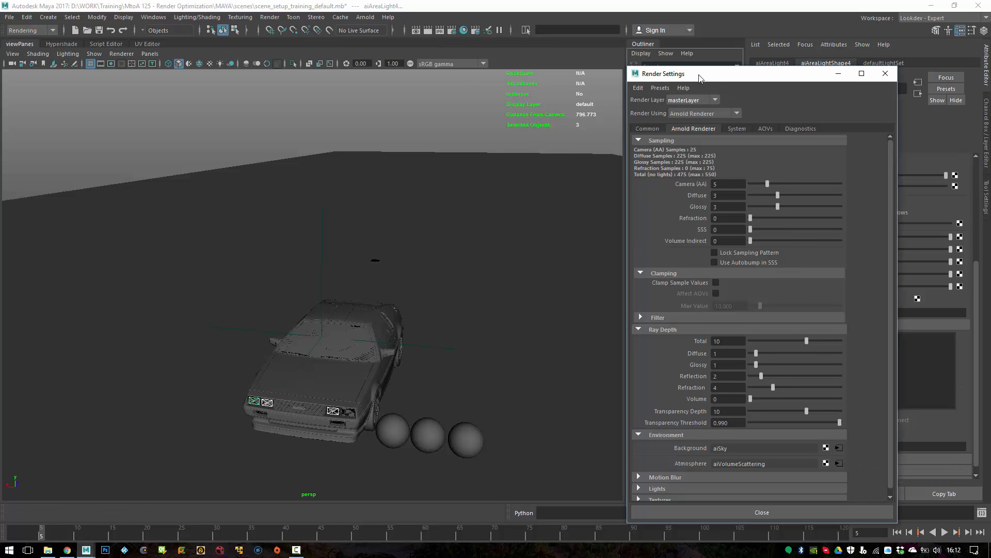
{"action": "left_click_drag", "start_coordinate": [701, 76], "coordinate": [582, 59]}
{"action": "left_click", "coordinate": [748, 445]}
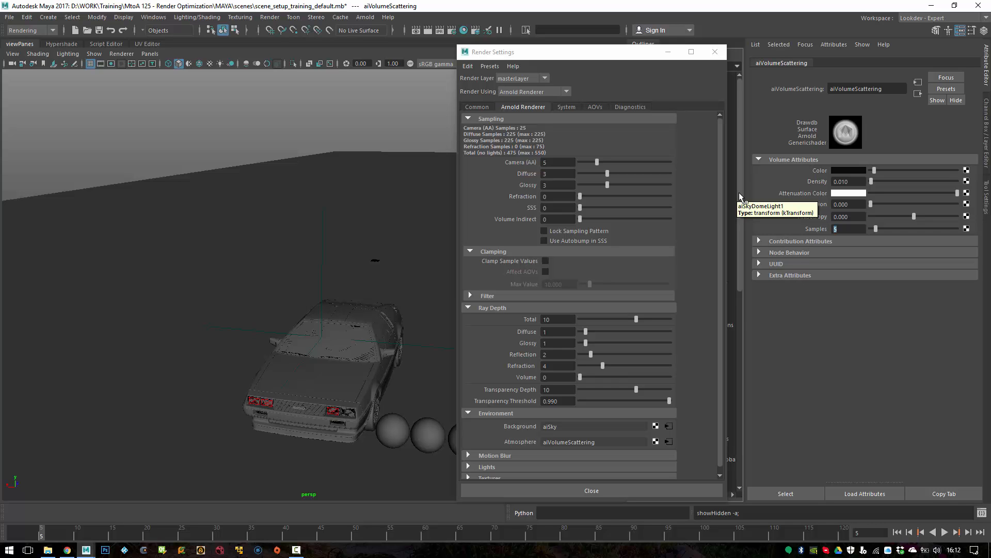
Look through the cam camera in the viewport, keeping the render settings clear of the attributes
{"action": "left_click_drag", "start_coordinate": [538, 55], "coordinate": [623, 45]}
{"action": "left_click", "coordinate": [150, 54]}
{"action": "mouse_move", "coordinate": [197, 64]}
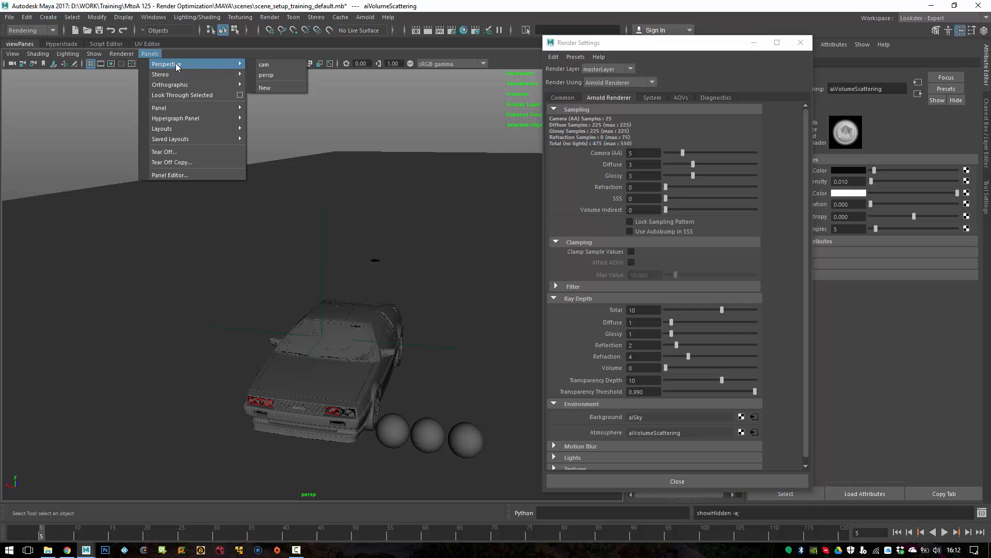
{"action": "left_click", "coordinate": [283, 65]}
Turn off the Ignore Atmosphere feature override in the render settings' diagnostics
{"action": "left_click", "coordinate": [713, 99]}
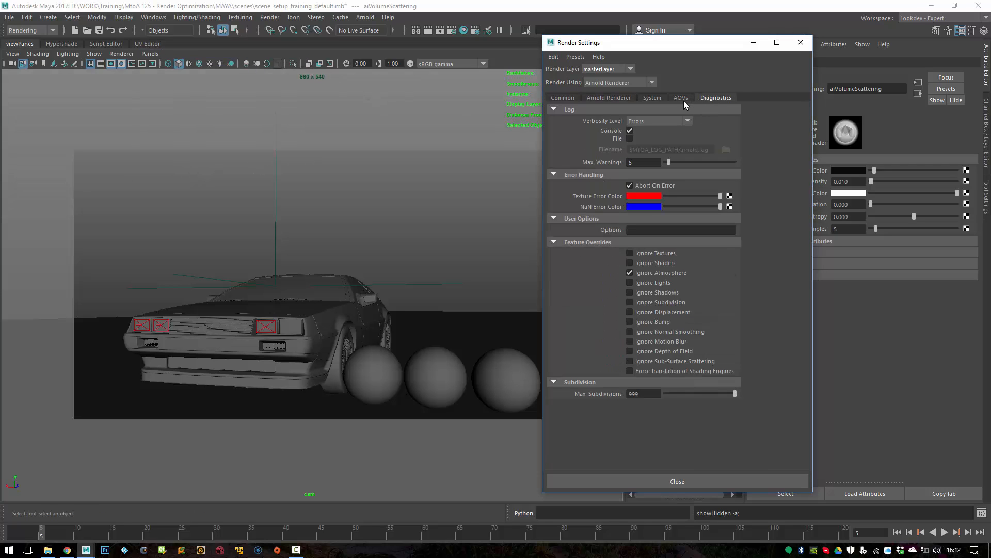
{"action": "left_click", "coordinate": [669, 272]}
{"action": "left_click_drag", "start_coordinate": [693, 45], "coordinate": [390, 34]}
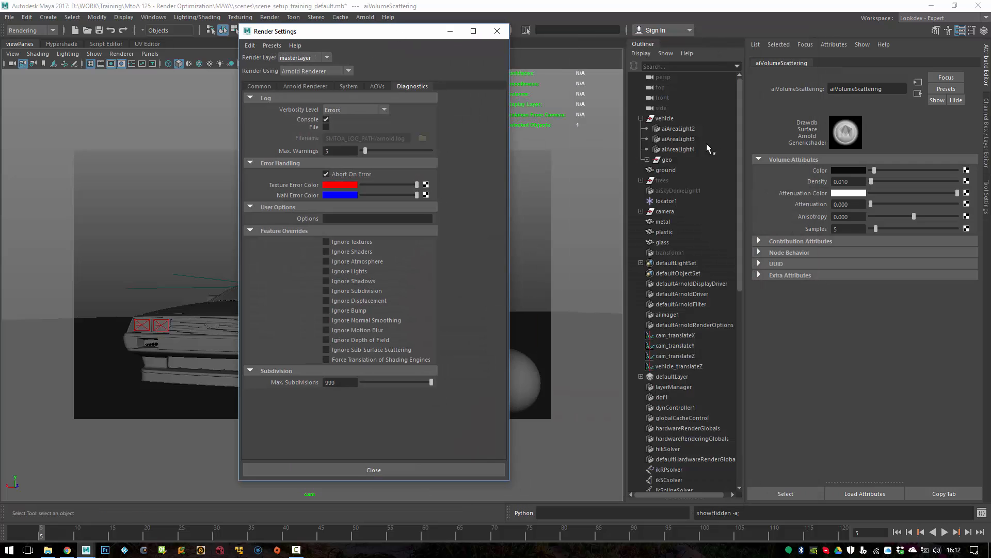
Unhide the trees group in the scene
{"action": "left_click", "coordinate": [670, 181]}
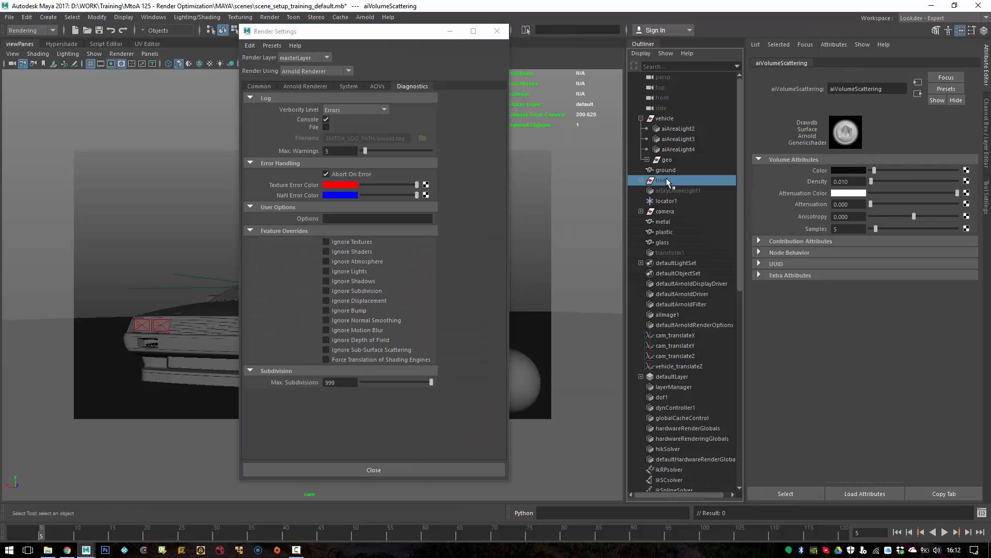
{"action": "key", "text": "shift+h"}
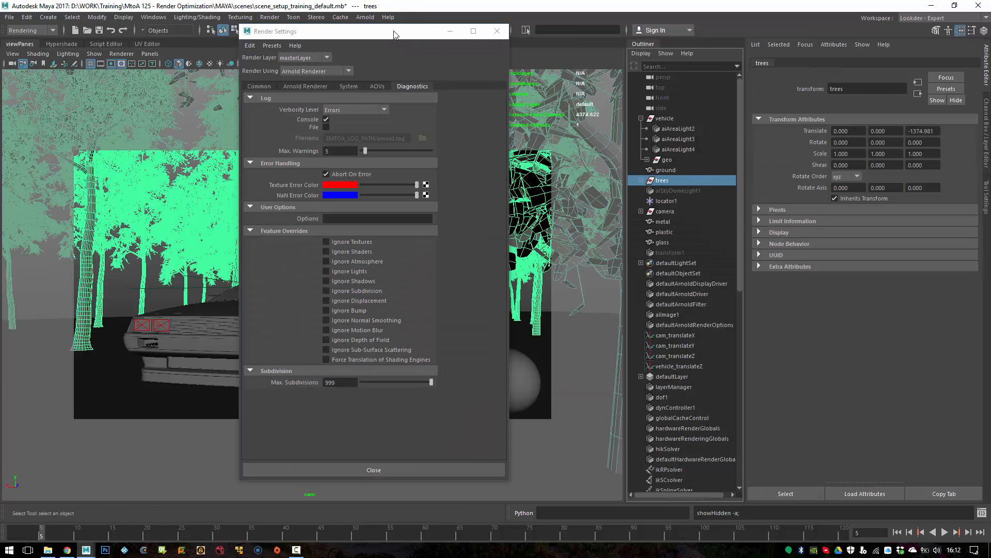
{"action": "left_click_drag", "start_coordinate": [394, 31], "coordinate": [536, 69]}
Save the scene and render the cam view in a smaller Arnold RenderView beside the viewport
{"action": "left_click", "coordinate": [99, 30]}
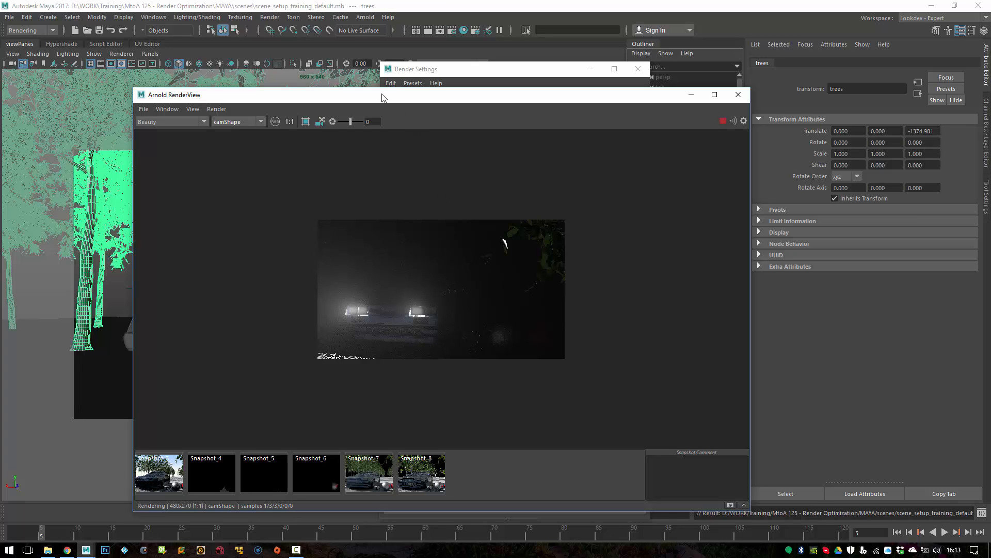
{"action": "left_click_drag", "start_coordinate": [383, 98], "coordinate": [426, 101]}
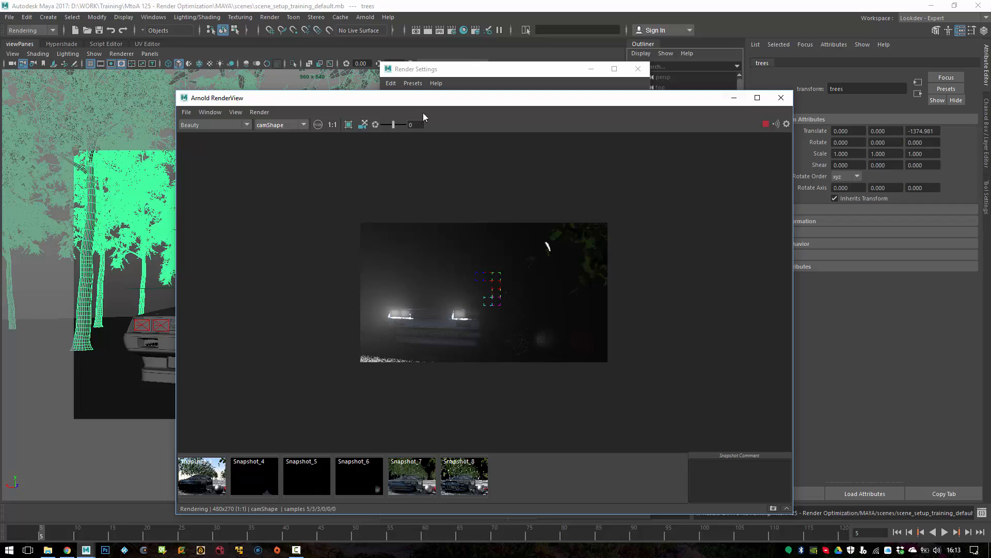
{"action": "left_click_drag", "start_coordinate": [186, 98], "coordinate": [427, 156]}
{"action": "left_click_drag", "start_coordinate": [521, 164], "coordinate": [543, 150]}
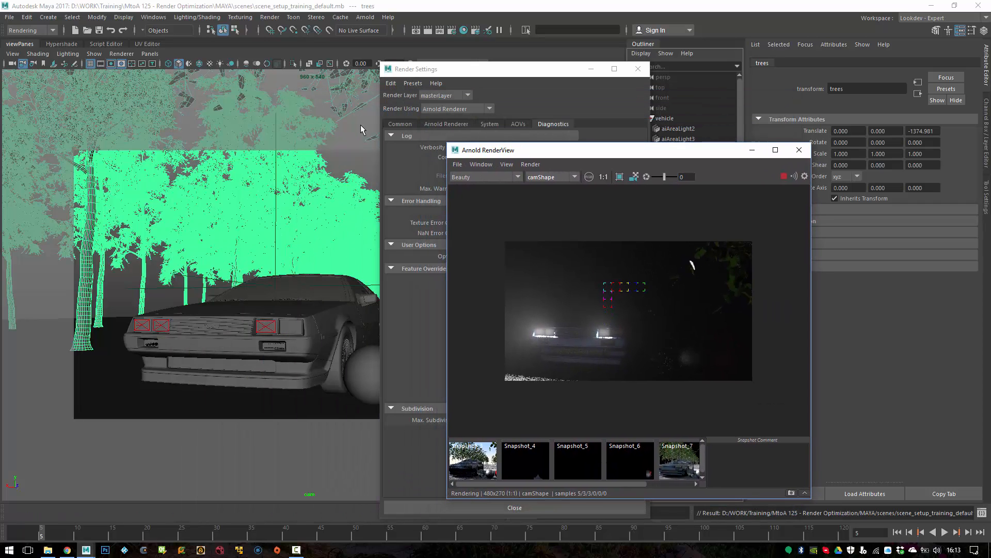
Switch both the RenderView and the viewport to the persp camera and frame the car among the trees from above
{"action": "left_click", "coordinate": [551, 177]}
{"action": "left_click", "coordinate": [550, 185]}
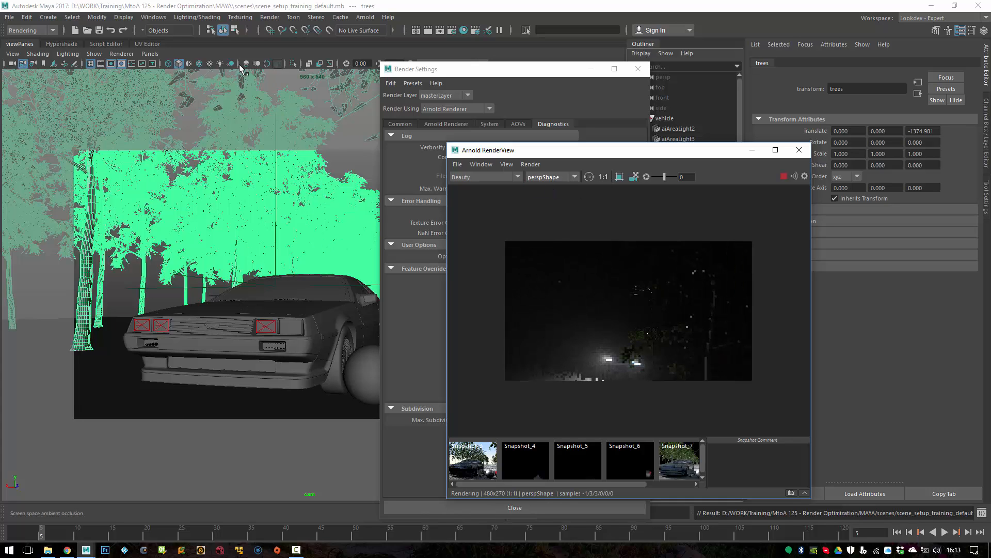
{"action": "left_click", "coordinate": [149, 54]}
{"action": "mouse_move", "coordinate": [227, 64]}
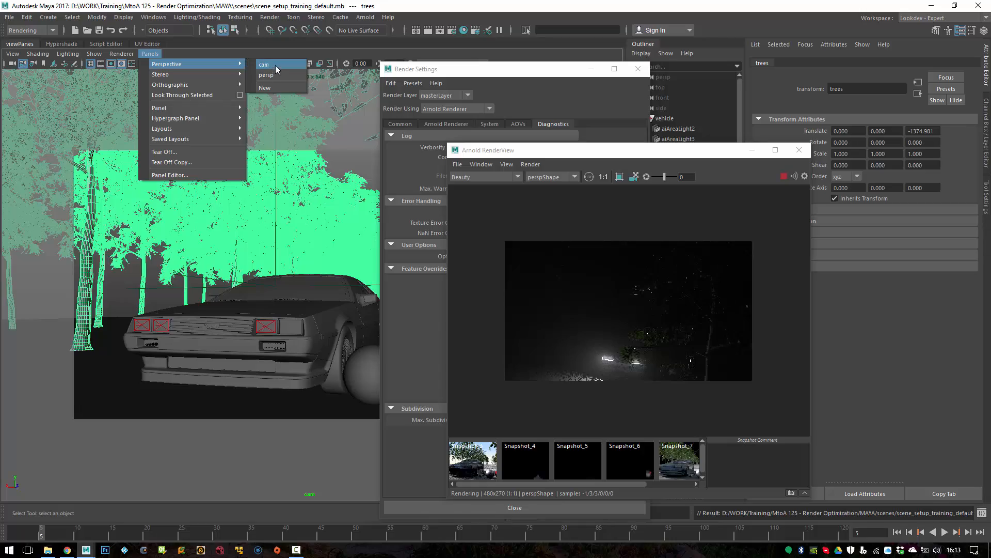
{"action": "left_click", "coordinate": [266, 75]}
{"action": "right_click_drag", "start_coordinate": [181, 276], "coordinate": [10, 263], "text": "alt"}
{"action": "left_click_drag", "start_coordinate": [139, 232], "coordinate": [201, 308], "text": "alt"}
{"action": "right_click_drag", "start_coordinate": [201, 307], "coordinate": [119, 266], "text": "alt"}
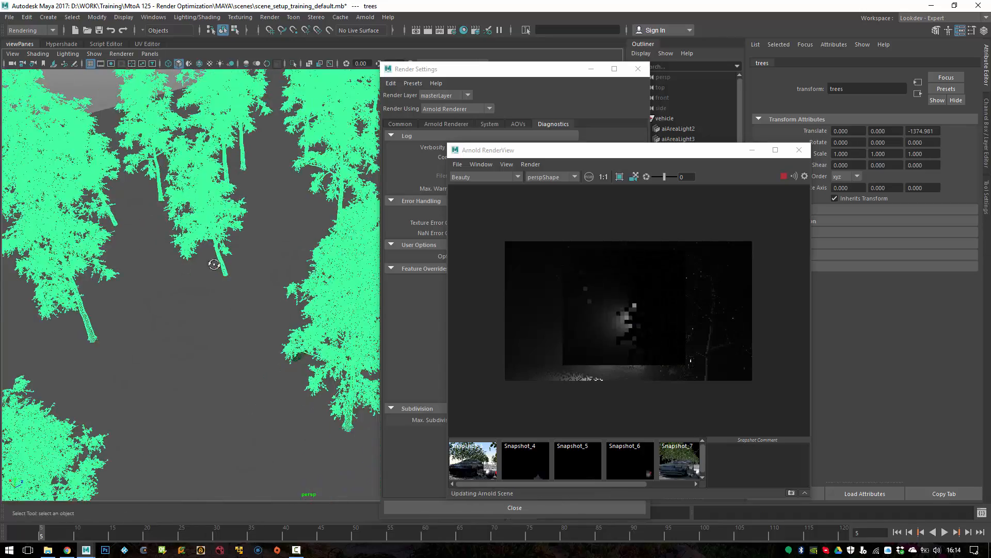
{"action": "left_click_drag", "start_coordinate": [214, 264], "coordinate": [227, 265], "text": "alt"}
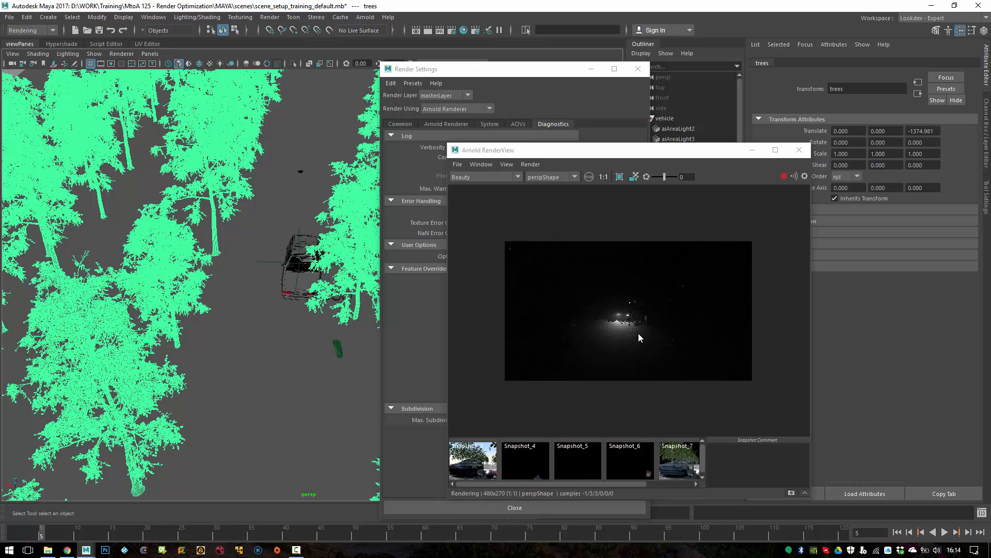
Set the density of the aiVolumeScattering atmosphere to 0.05
{"action": "scroll", "coordinate": [609, 283], "scroll_direction": "up", "scroll_amount": 5}
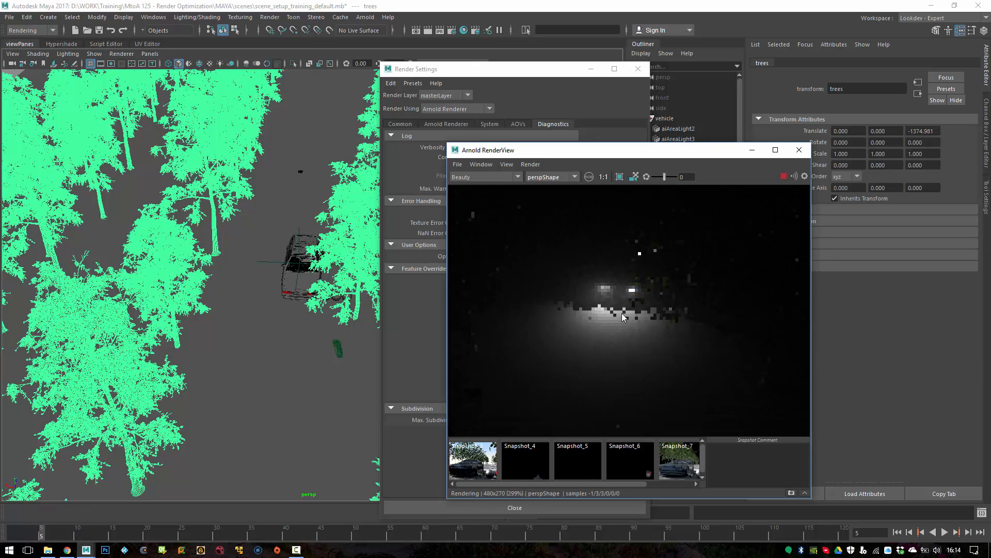
{"action": "scroll", "coordinate": [625, 316], "scroll_direction": "down", "scroll_amount": 1}
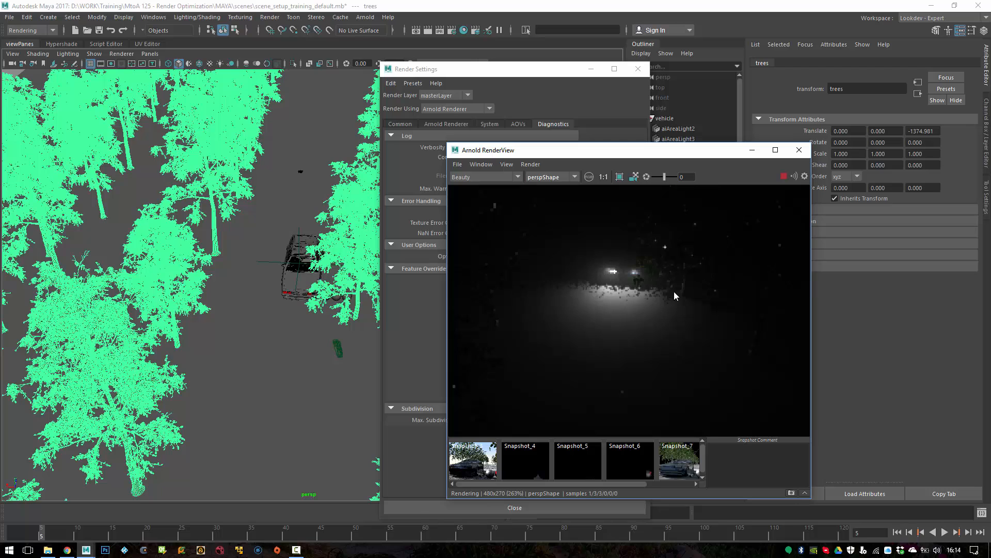
{"action": "left_click_drag", "start_coordinate": [589, 221], "coordinate": [228, 201]}
{"action": "left_click", "coordinate": [447, 124]}
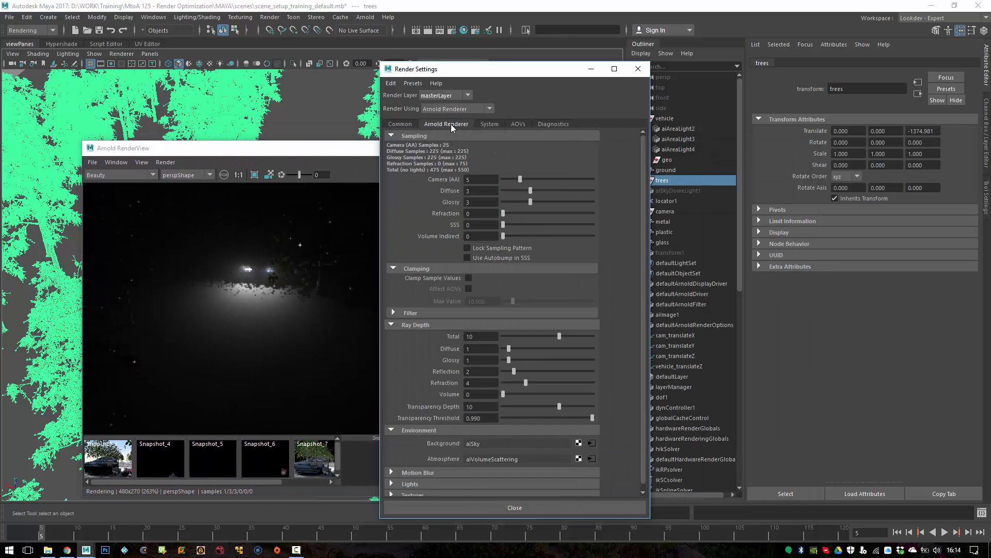
{"action": "left_click", "coordinate": [593, 458]}
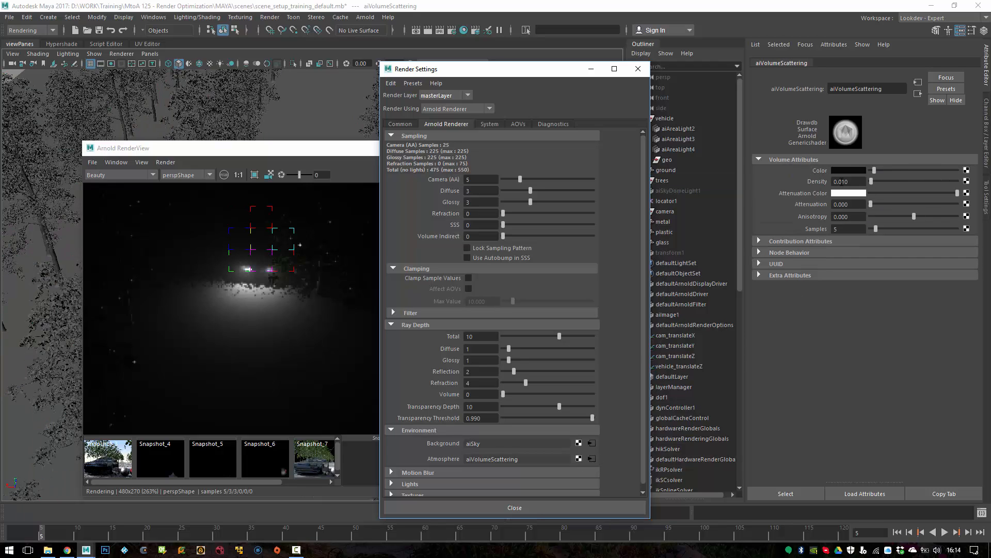
{"action": "double_click", "coordinate": [843, 181]}
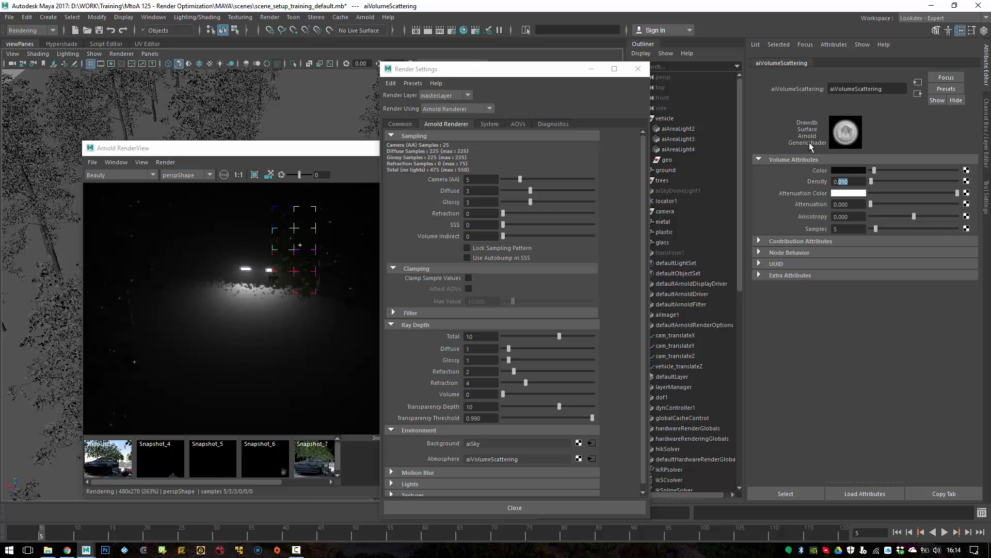
{"action": "type", "text": "05"}
{"action": "key", "text": "Return"}
Frame the car's lights near ground level in the persp view and draw a render region around their glow
{"action": "left_click_drag", "start_coordinate": [438, 72], "coordinate": [663, 94]}
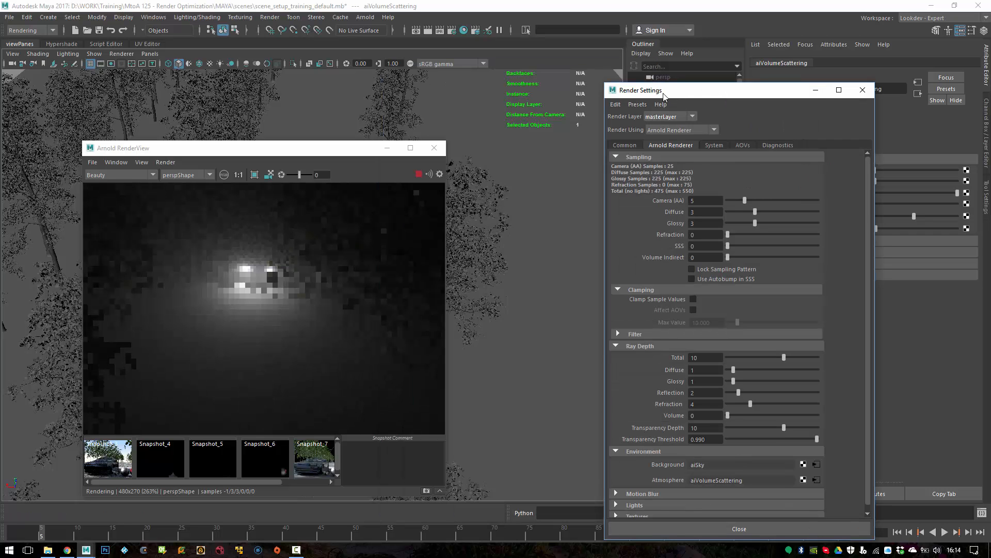
{"action": "left_click_drag", "start_coordinate": [279, 149], "coordinate": [574, 132]}
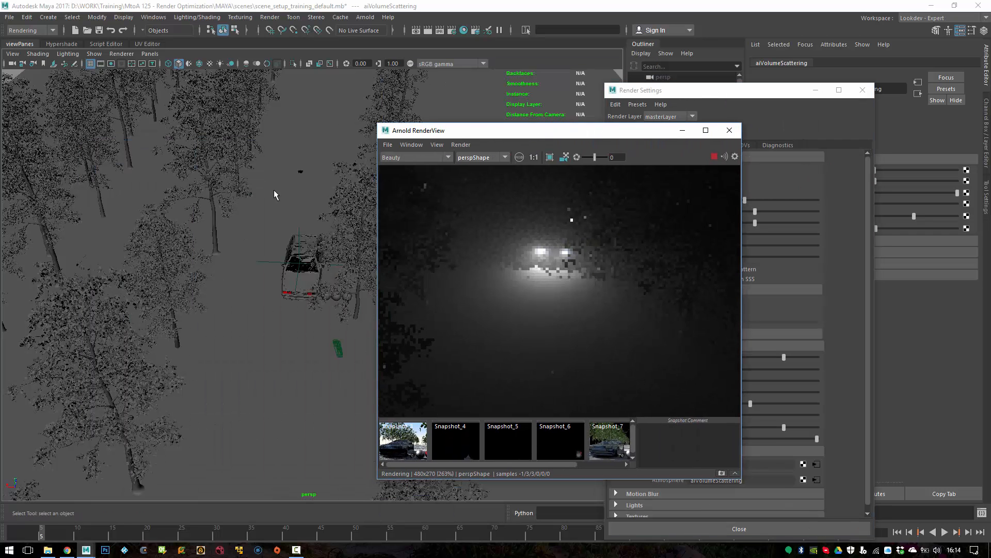
{"action": "left_click_drag", "start_coordinate": [302, 178], "coordinate": [262, 265], "text": "alt"}
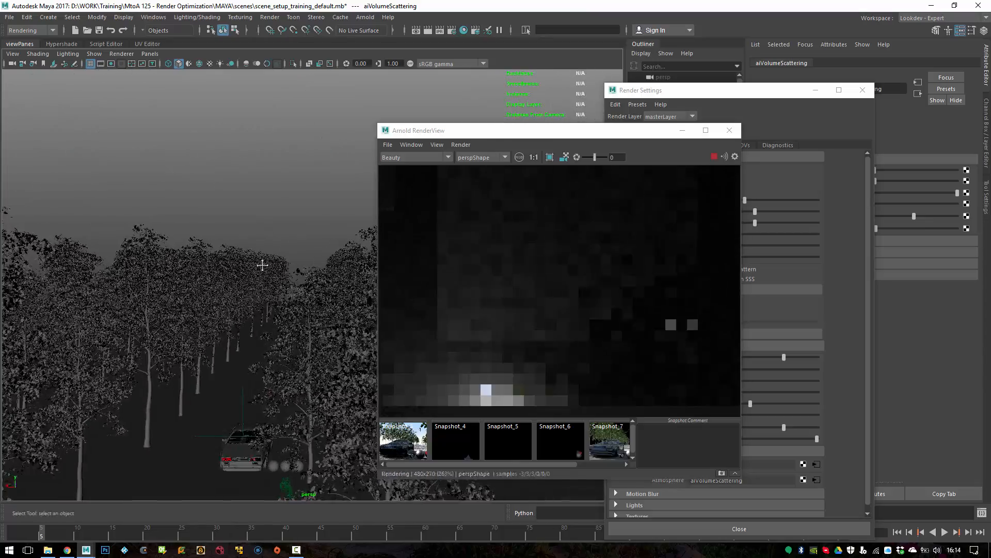
{"action": "right_click_drag", "start_coordinate": [262, 265], "coordinate": [296, 258], "text": "alt"}
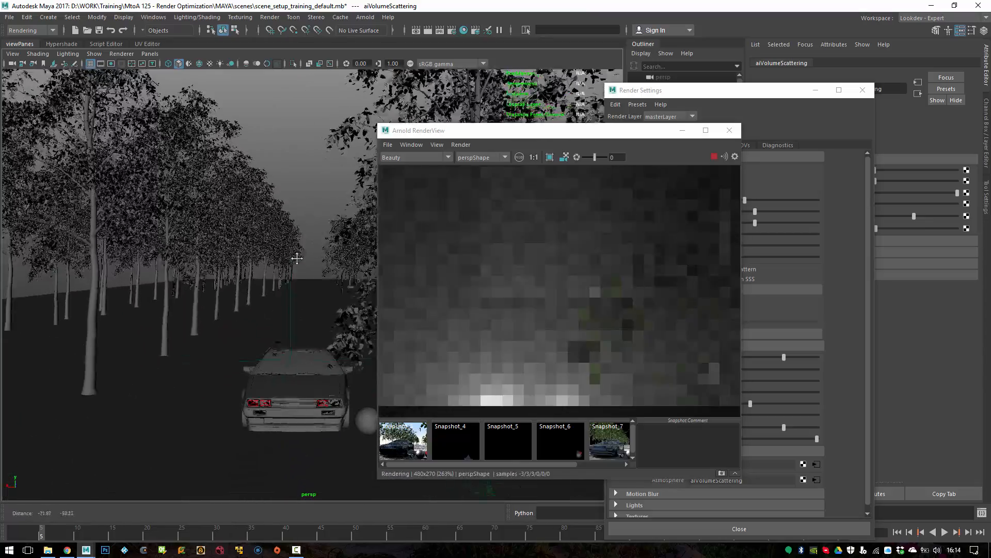
{"action": "middle_click_drag", "start_coordinate": [297, 258], "coordinate": [304, 223], "text": "alt"}
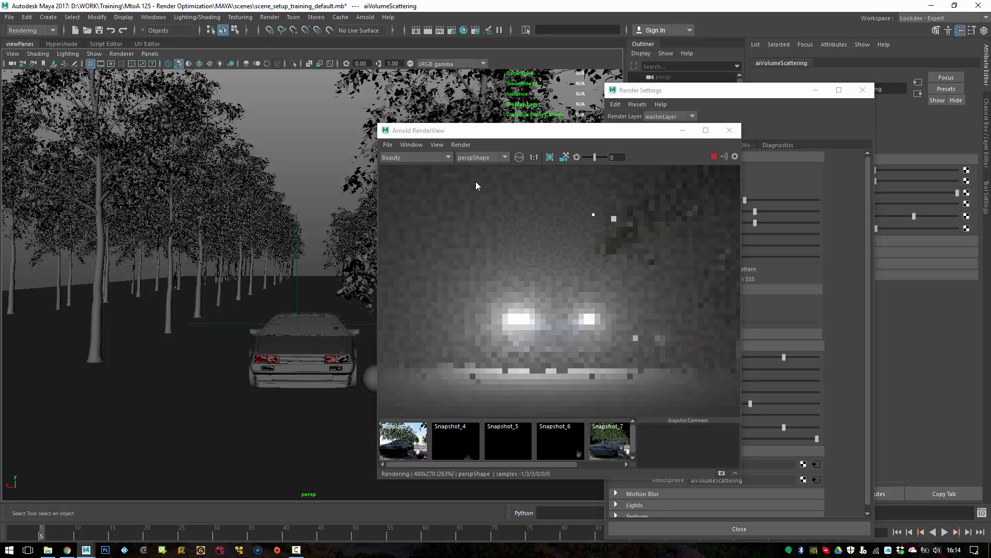
{"action": "left_click_drag", "start_coordinate": [476, 183], "coordinate": [608, 345]}
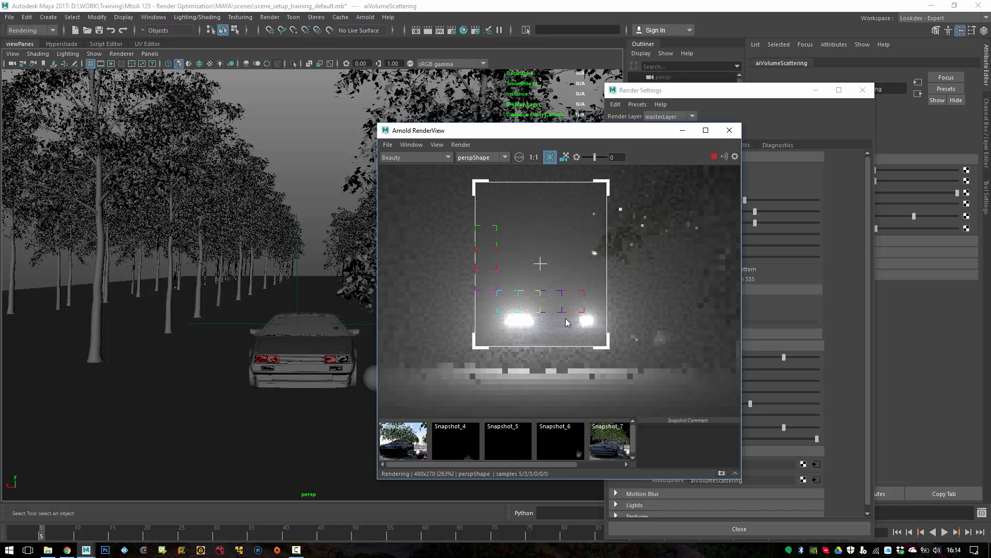
Move the Arnold RenderView clear of the Render Settings and set the Diffuse and Glossy samples to 0
{"action": "left_click_drag", "start_coordinate": [554, 130], "coordinate": [364, 103]}
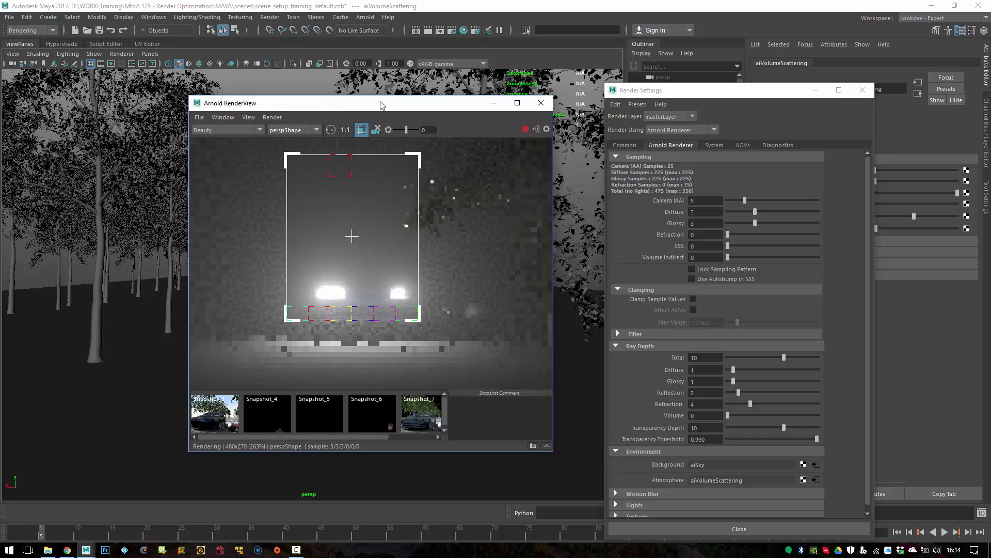
{"action": "left_click_drag", "start_coordinate": [386, 102], "coordinate": [363, 92]}
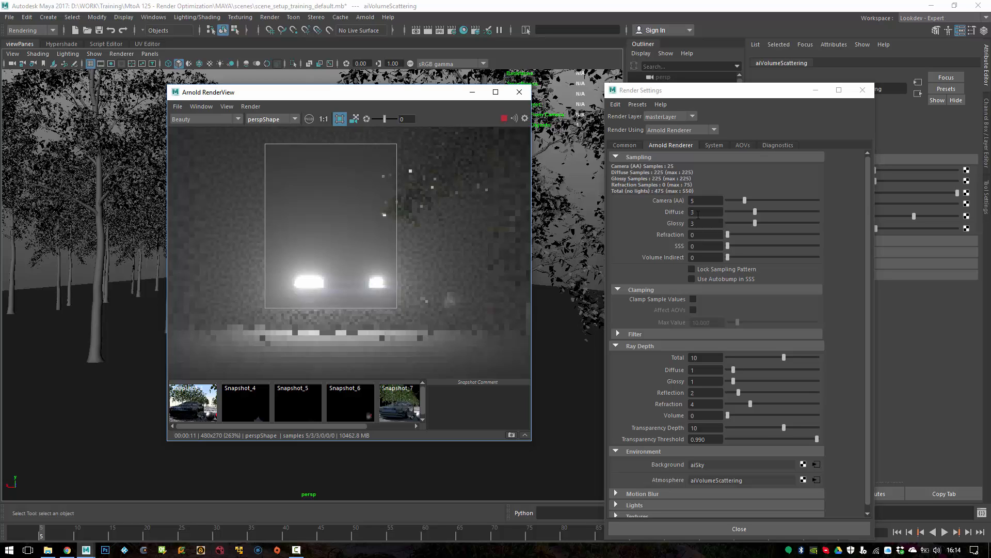
{"action": "left_click", "coordinate": [698, 213]}
{"action": "type", "text": "0"}
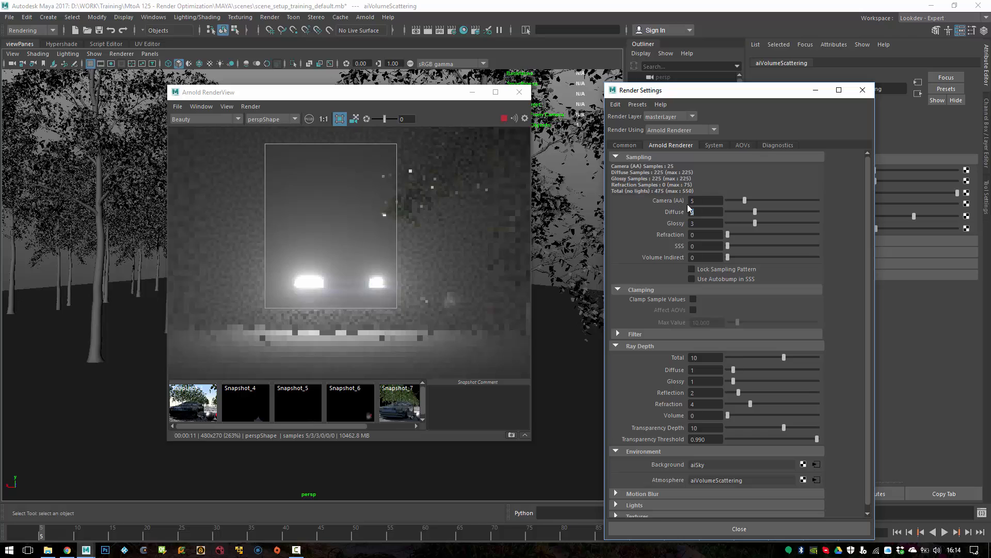
{"action": "key", "text": "Tab"}
{"action": "type", "text": "0"}
{"action": "key", "text": "Return"}
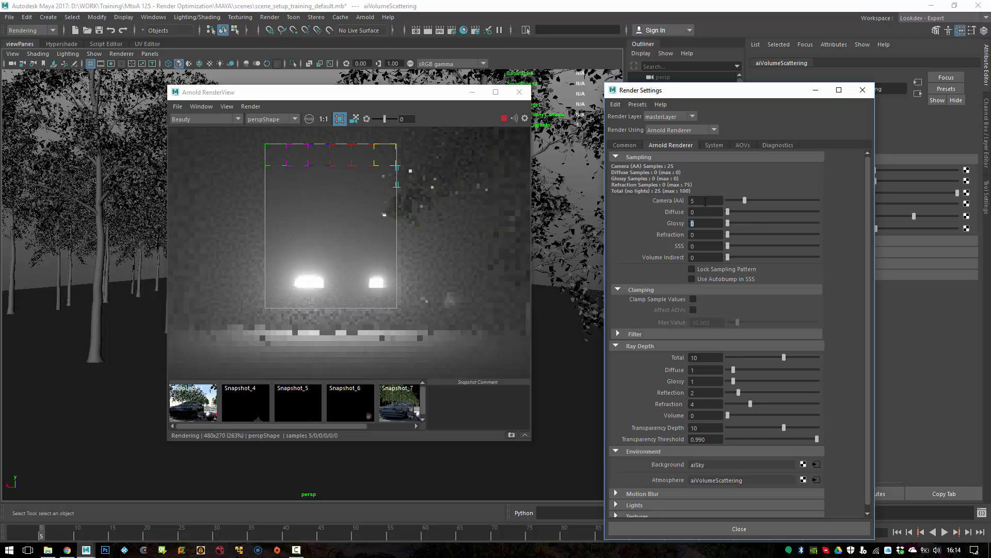
Set the Camera (AA) samples to 3 and save the scene
{"action": "left_click_drag", "start_coordinate": [701, 200], "coordinate": [681, 202]}
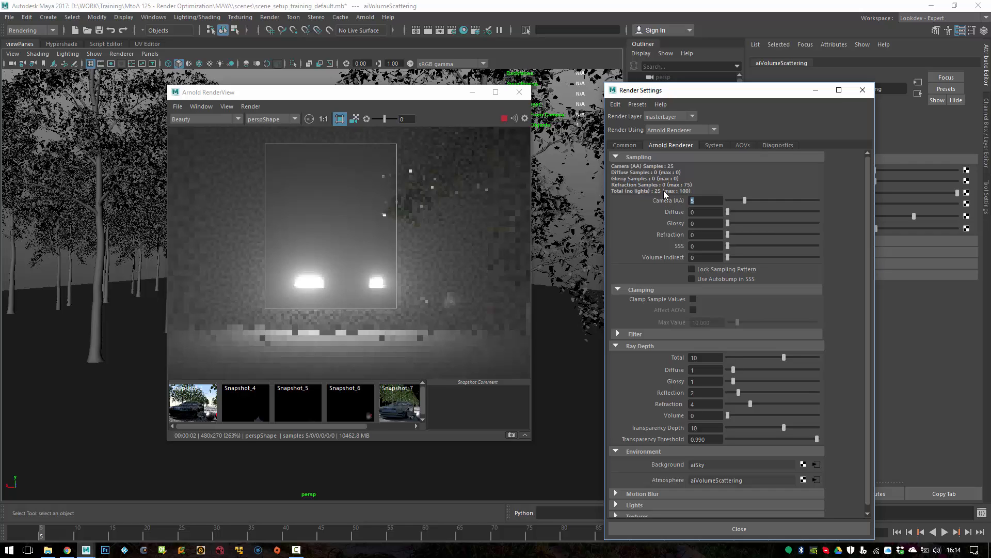
{"action": "type", "text": "3"}
{"action": "key", "text": "Return"}
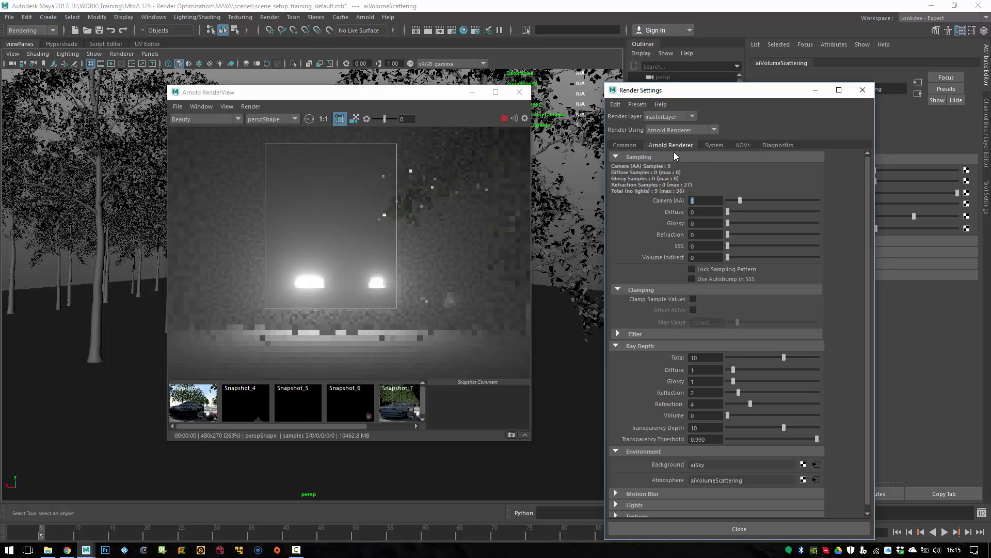
{"action": "left_click", "coordinate": [99, 30]}
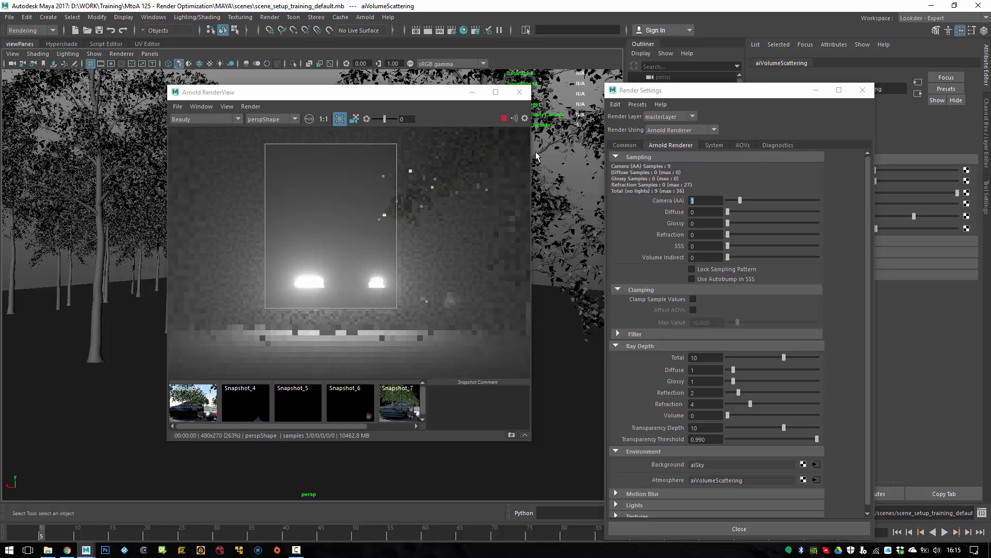
Narrow the RenderView slightly and enable the Ignore Shaders and Ignore Textures feature overrides in the Arnold diagnostics
{"action": "left_click_drag", "start_coordinate": [531, 157], "coordinate": [516, 157]}
{"action": "left_click", "coordinate": [775, 146]}
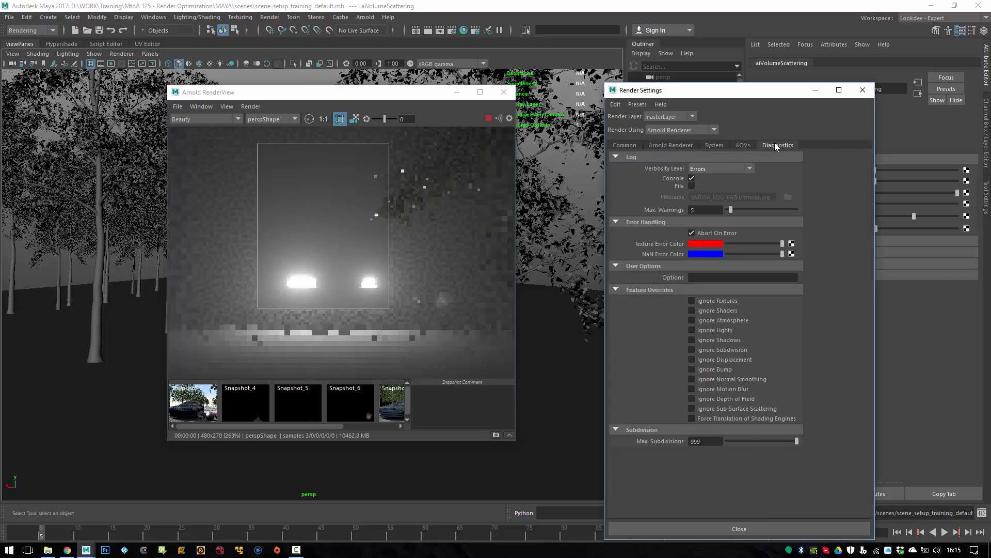
{"action": "left_click", "coordinate": [728, 311]}
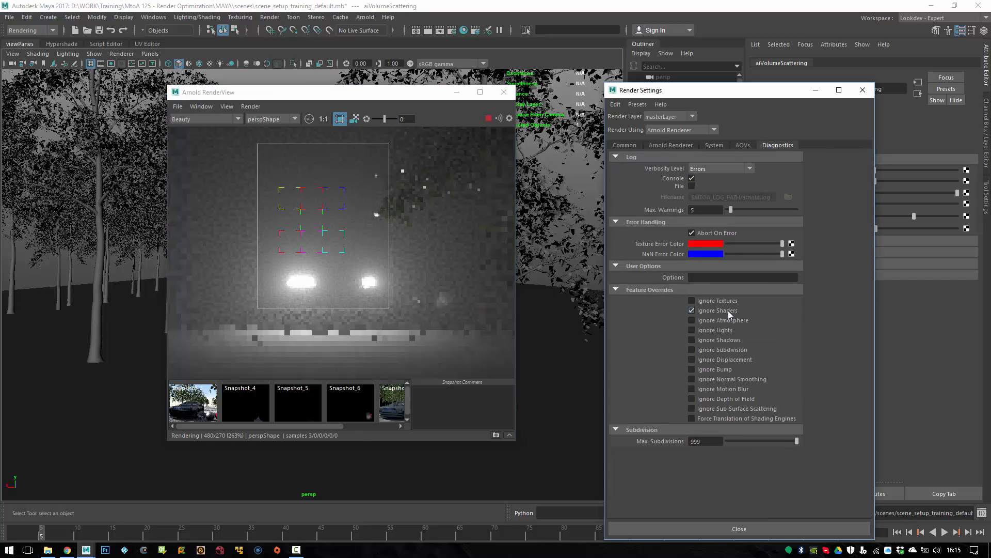
{"action": "left_click", "coordinate": [723, 301]}
Try the Ignore Atmosphere and Ignore Lights overrides, then disable both while keeping textures and shaders ignored
{"action": "left_click", "coordinate": [732, 320]}
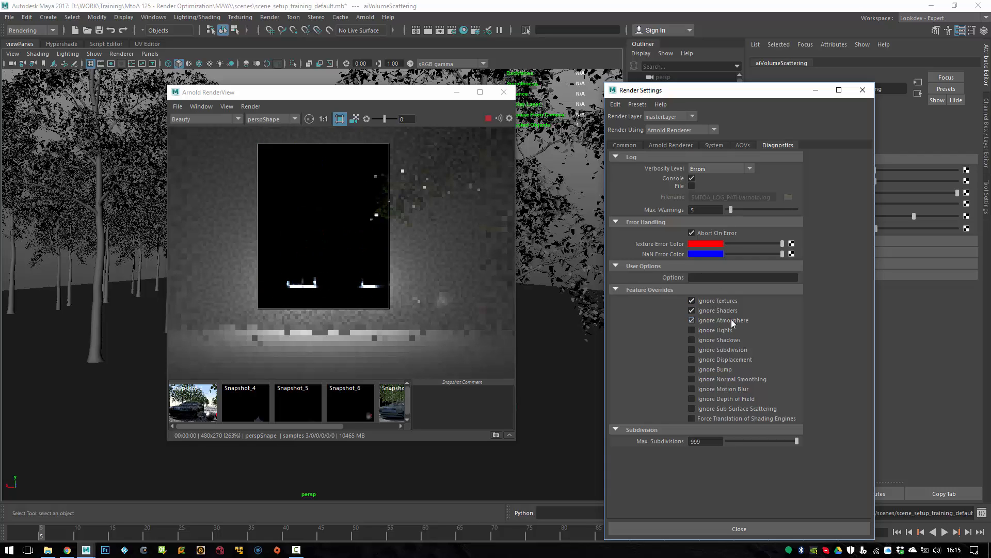
{"action": "left_click", "coordinate": [727, 330]}
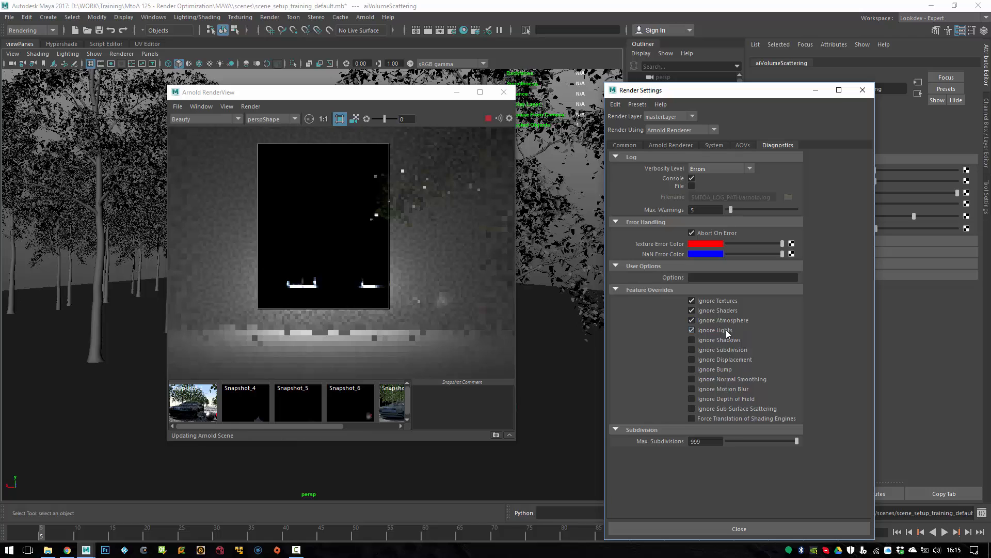
{"action": "left_click", "coordinate": [726, 330]}
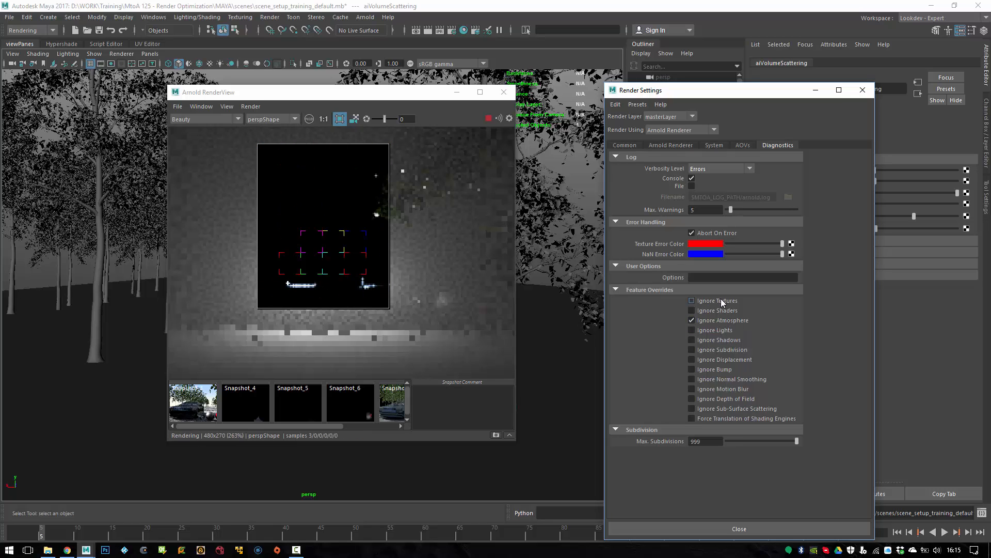
{"action": "left_click", "coordinate": [723, 311]}
{"action": "left_click", "coordinate": [723, 310]}
{"action": "left_click", "coordinate": [725, 320]}
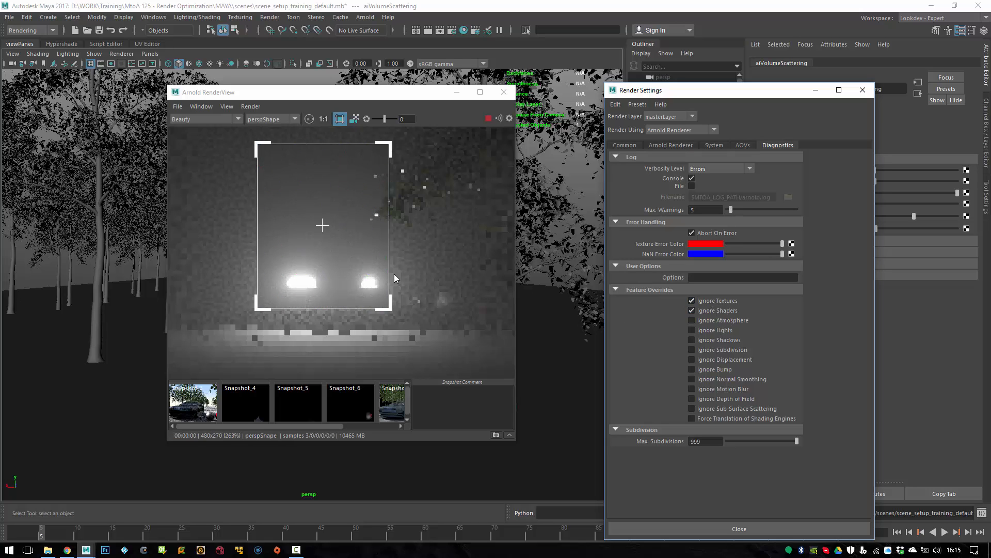
Set the RenderView's test resolution to 150% and display the image at its real size
{"action": "left_click", "coordinate": [324, 119]}
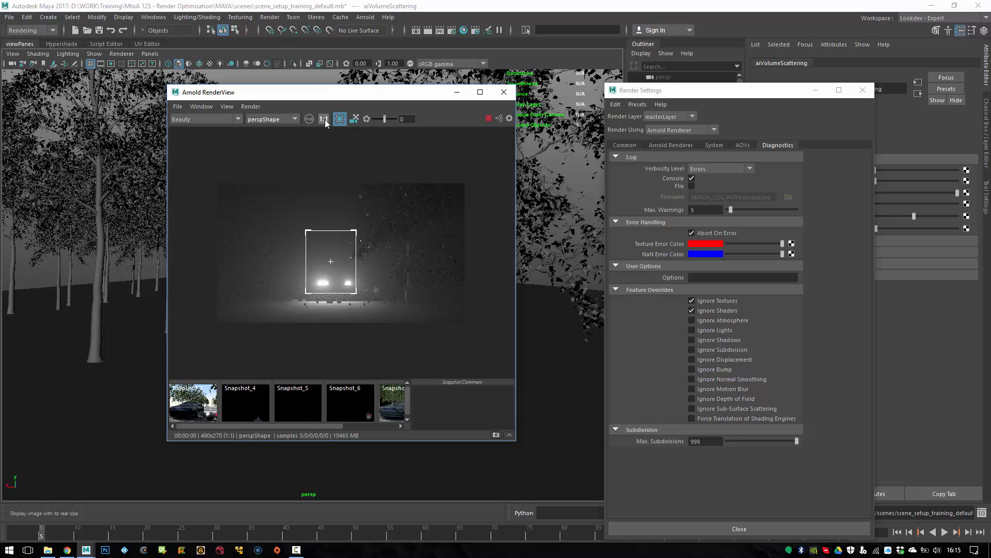
{"action": "left_click", "coordinate": [228, 107]}
{"action": "mouse_move", "coordinate": [285, 204]}
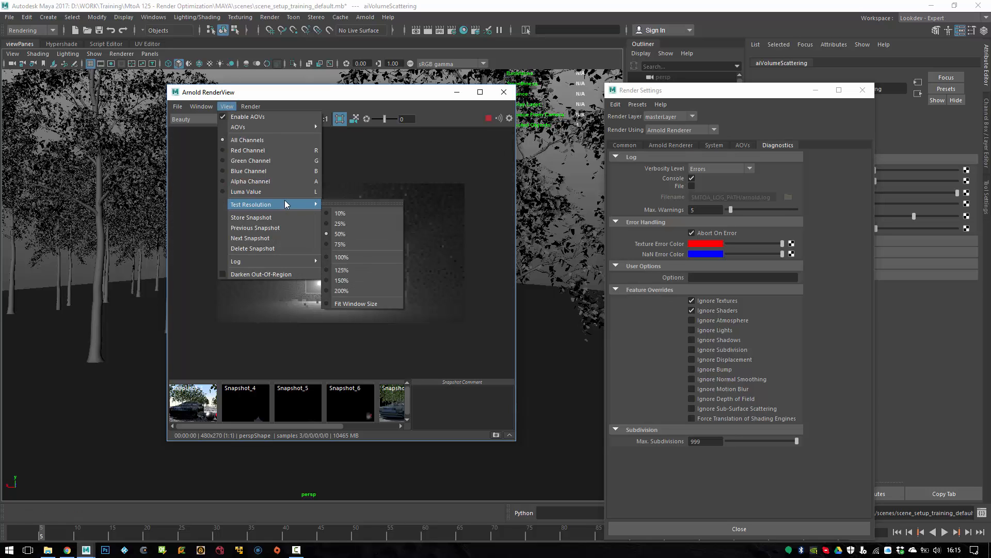
{"action": "left_click", "coordinate": [358, 280]}
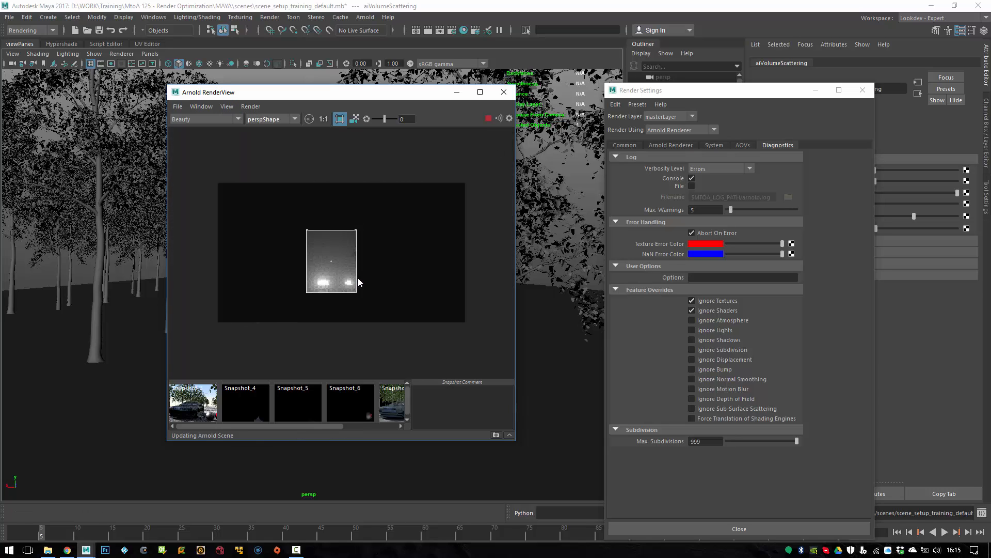
{"action": "left_click", "coordinate": [324, 119]}
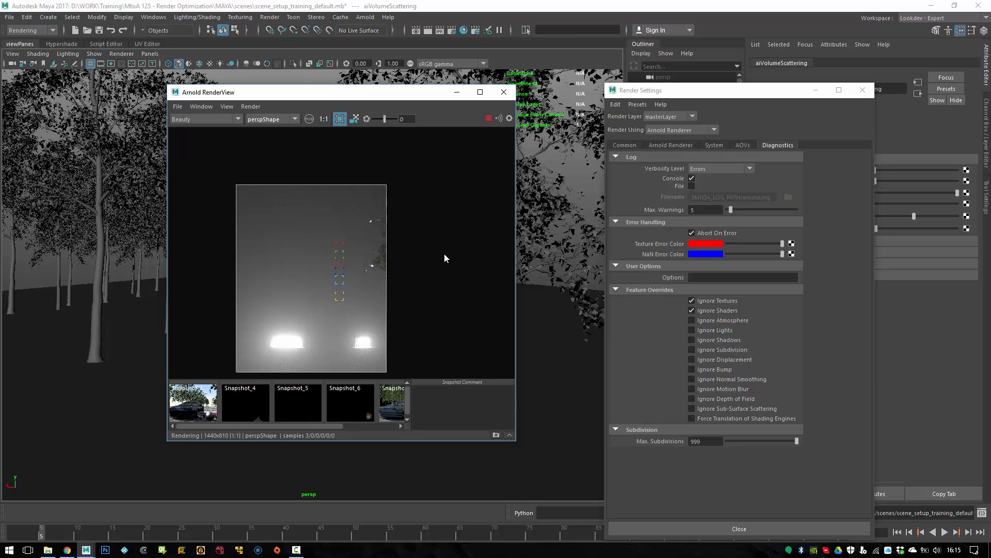
Uncover the aiVolumeScattering attributes, lower its Samples to 1 and raise the renderer's Camera (AA) samples to 11
{"action": "left_click", "coordinate": [659, 147]}
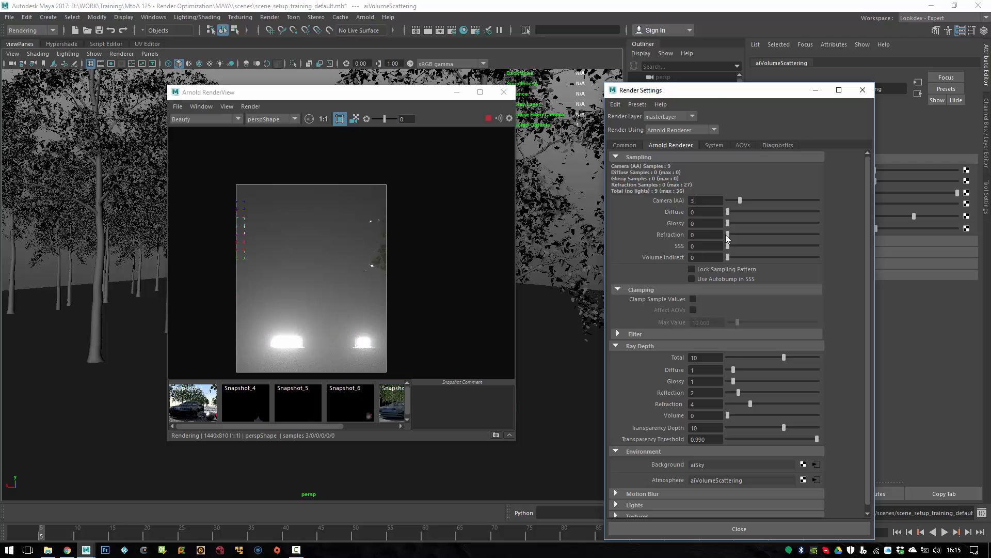
{"action": "left_click_drag", "start_coordinate": [716, 94], "coordinate": [635, 94]}
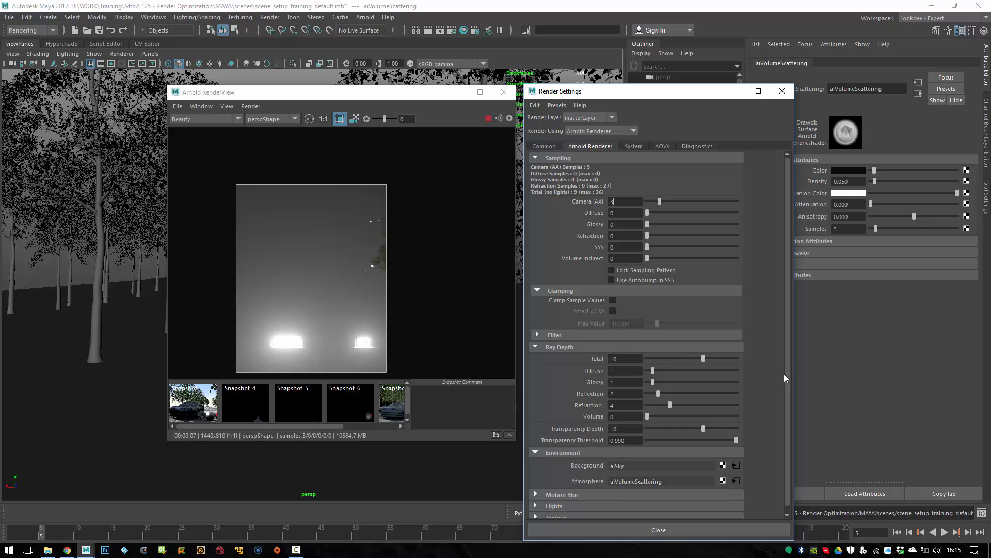
{"action": "left_click_drag", "start_coordinate": [872, 226], "coordinate": [867, 227]}
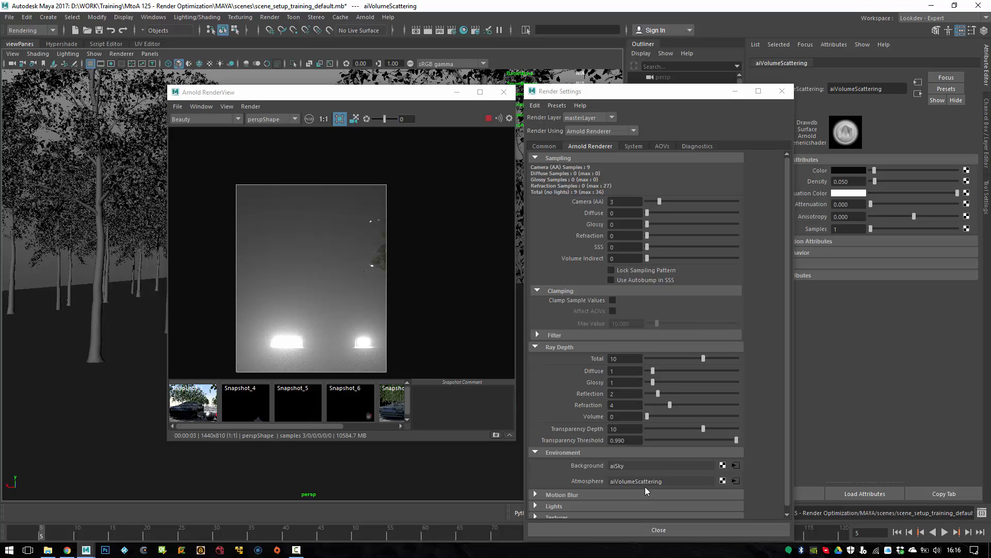
{"action": "left_click", "coordinate": [677, 200]}
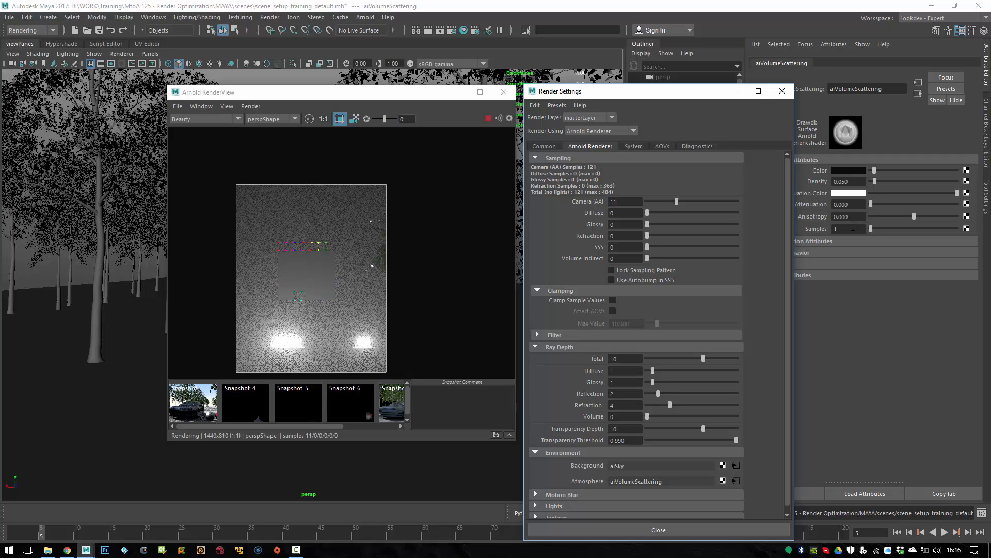
Set the Camera (AA) samples to 5 and the aiVolumeScattering Samples to 5
{"action": "left_click_drag", "start_coordinate": [852, 227], "coordinate": [822, 231]}
{"action": "left_click_drag", "start_coordinate": [625, 201], "coordinate": [573, 193]}
{"action": "type", "text": "5"}
{"action": "key", "text": "Return"}
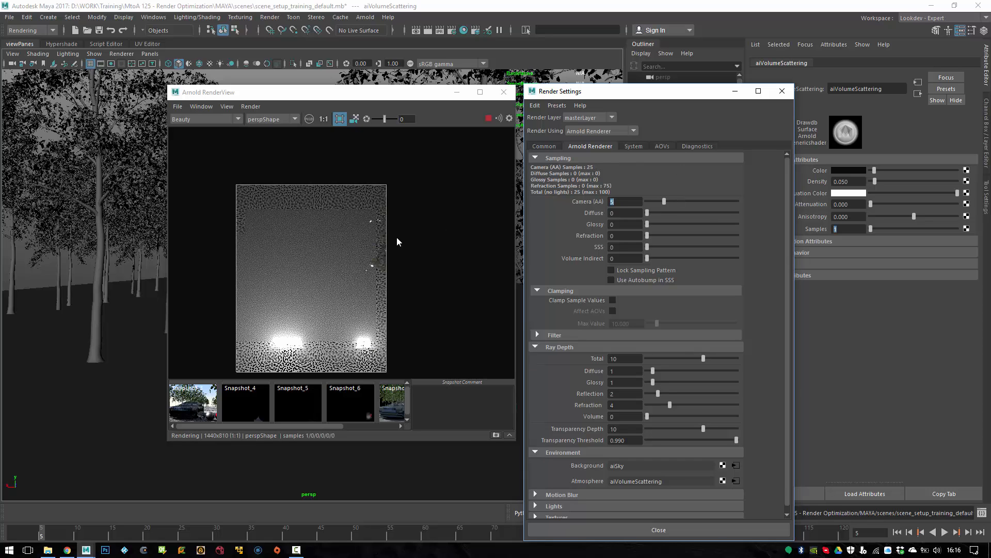
{"action": "left_click", "coordinate": [856, 227]}
{"action": "type", "text": "5"}
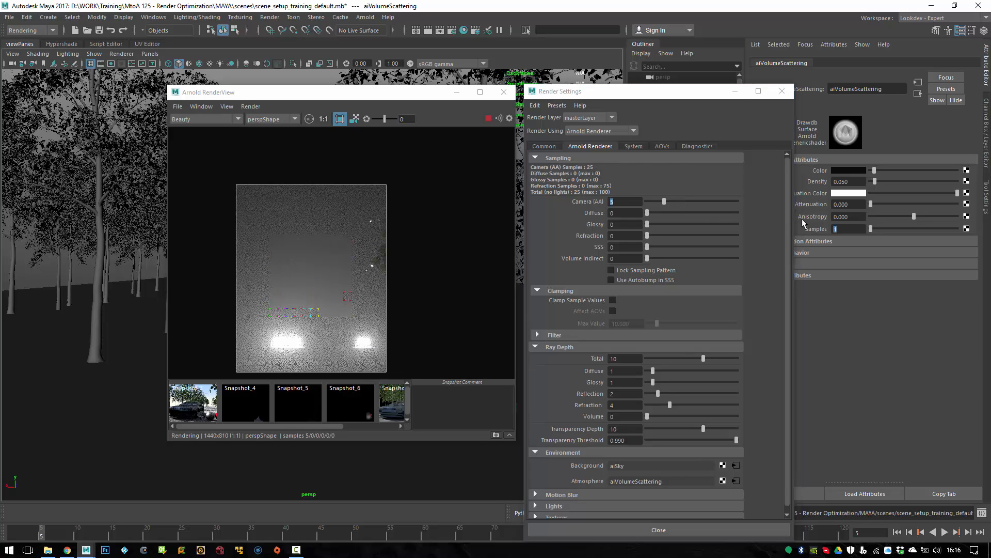
{"action": "key", "text": "Return"}
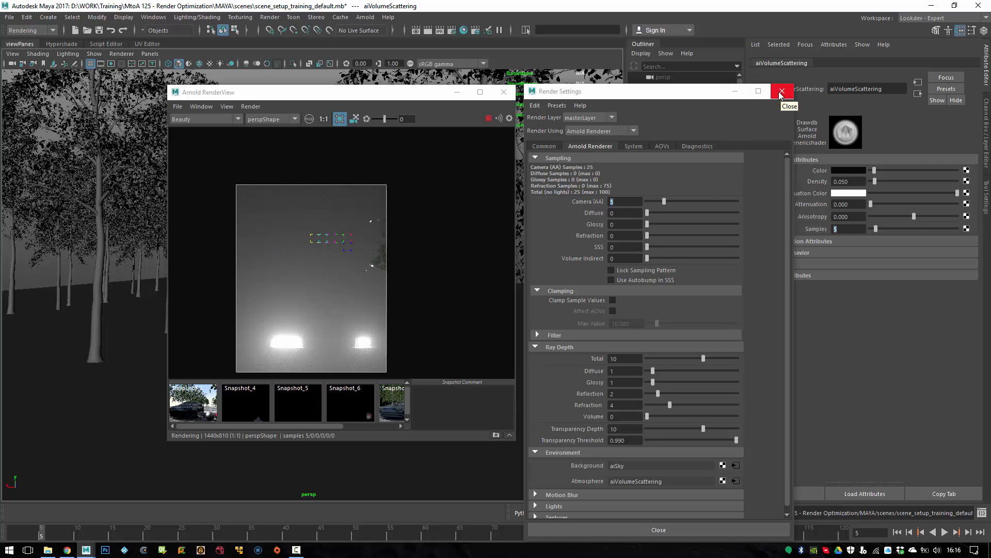
Move the Render Settings aside and set the Volume Samples of aiAreaLight2's shape to 0
{"action": "left_click_drag", "start_coordinate": [666, 92], "coordinate": [442, 375]}
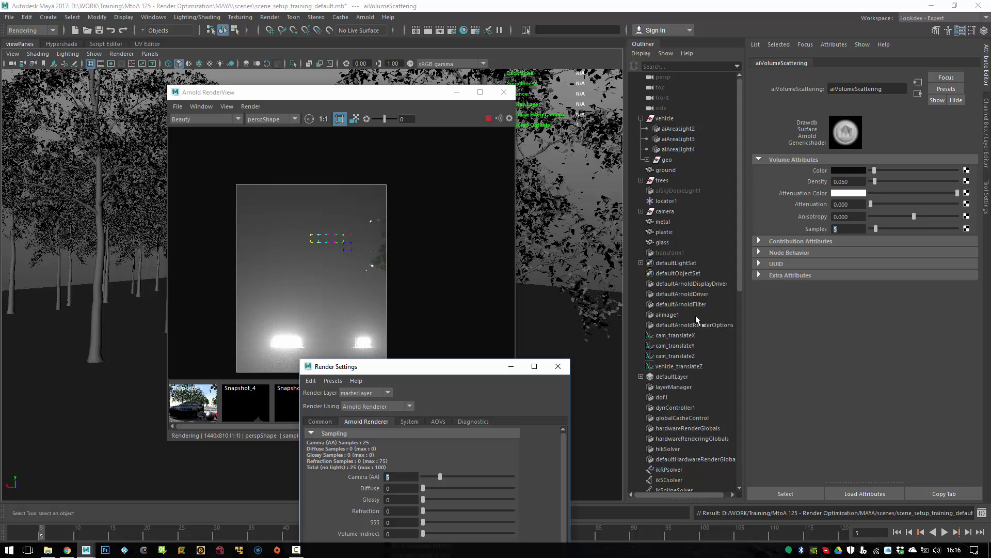
{"action": "left_click", "coordinate": [693, 127]}
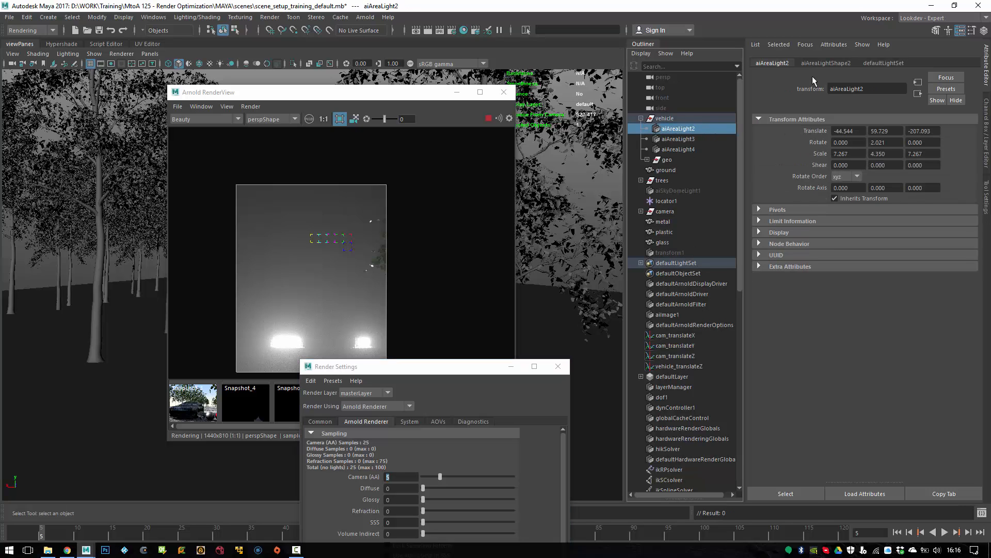
{"action": "left_click", "coordinate": [822, 63]}
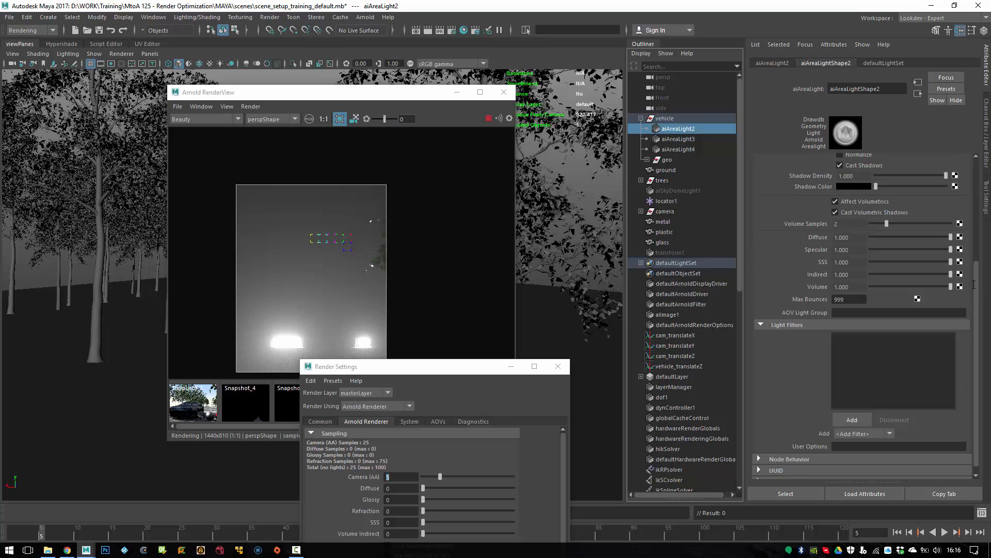
{"action": "scroll", "coordinate": [972, 274], "scroll_direction": "up", "scroll_amount": 3}
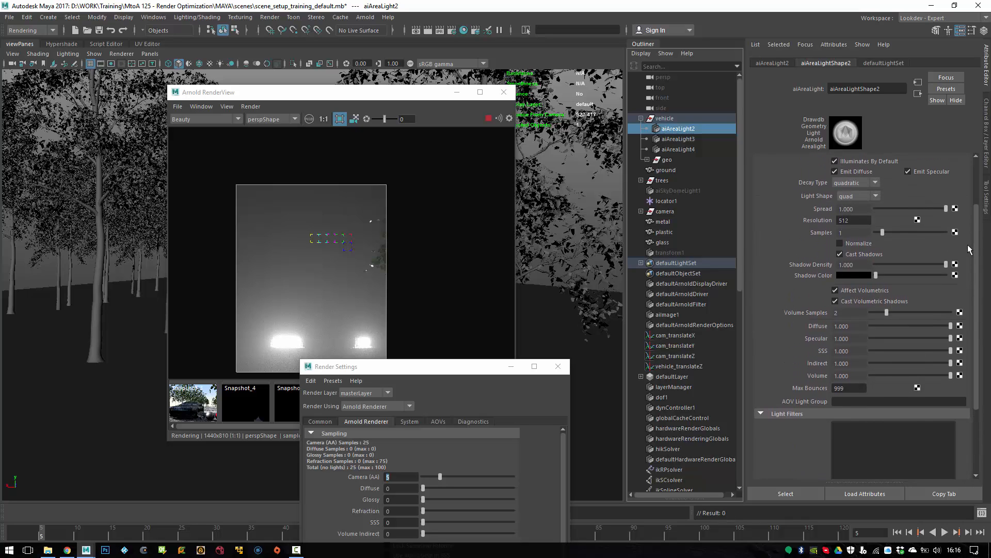
{"action": "scroll", "coordinate": [878, 278], "scroll_direction": "down", "scroll_amount": 1}
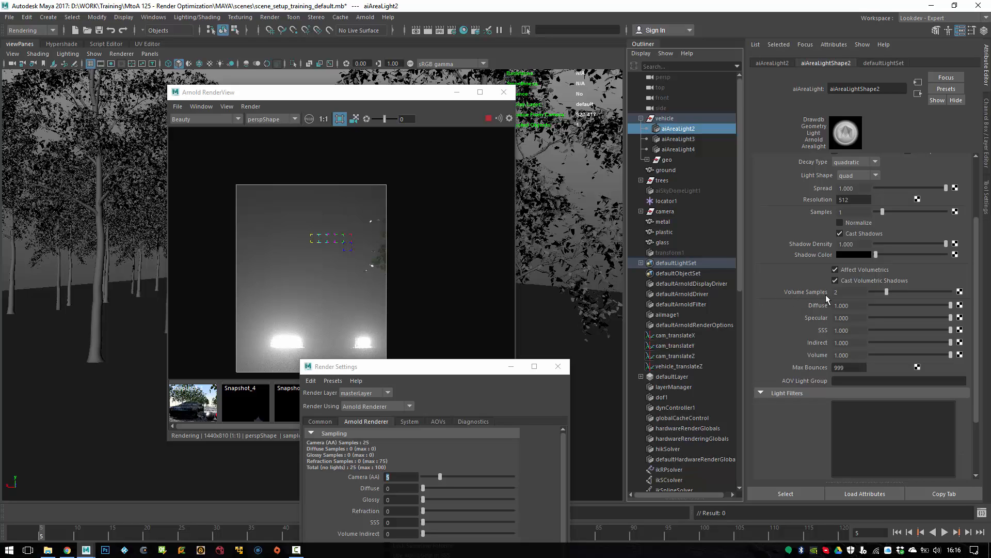
{"action": "left_click_drag", "start_coordinate": [886, 292], "coordinate": [871, 292]}
{"action": "left_click_drag", "start_coordinate": [515, 187], "coordinate": [504, 183]}
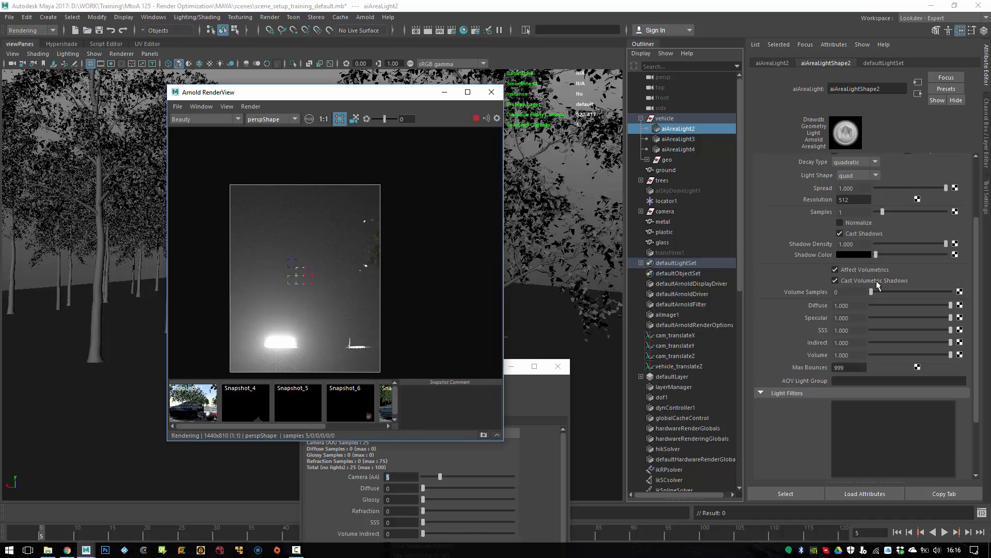
{"action": "mouse_move", "coordinate": [871, 290]}
{"action": "left_mouse_down"}
{"action": "mouse_move", "coordinate": [884, 289]}
{"action": "mouse_move", "coordinate": [864, 288]}
{"action": "left_mouse_up"}
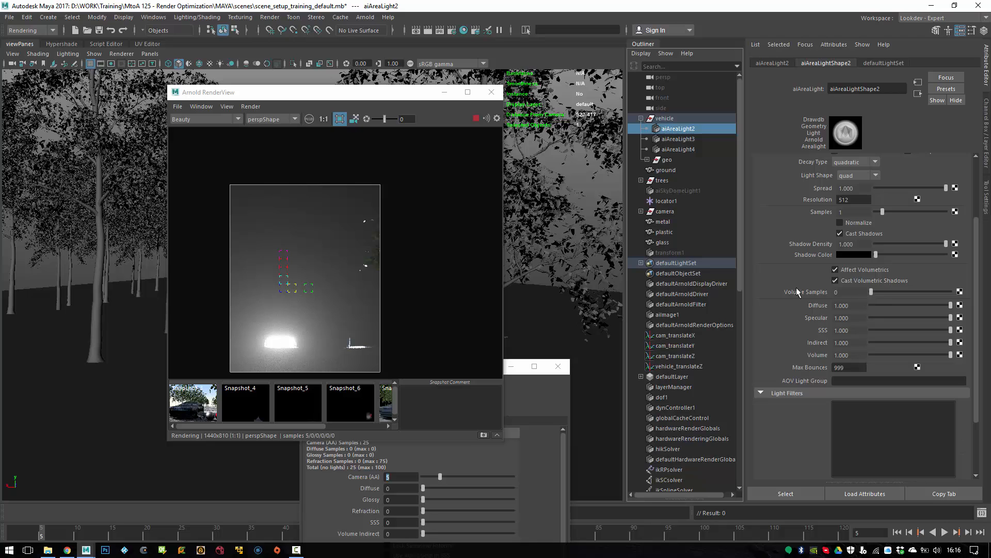
Raise aiAreaLight2's Volume Samples to 1 and then to 2, comparing the glow in the RenderView
{"action": "left_click_drag", "start_coordinate": [872, 292], "coordinate": [878, 293]}
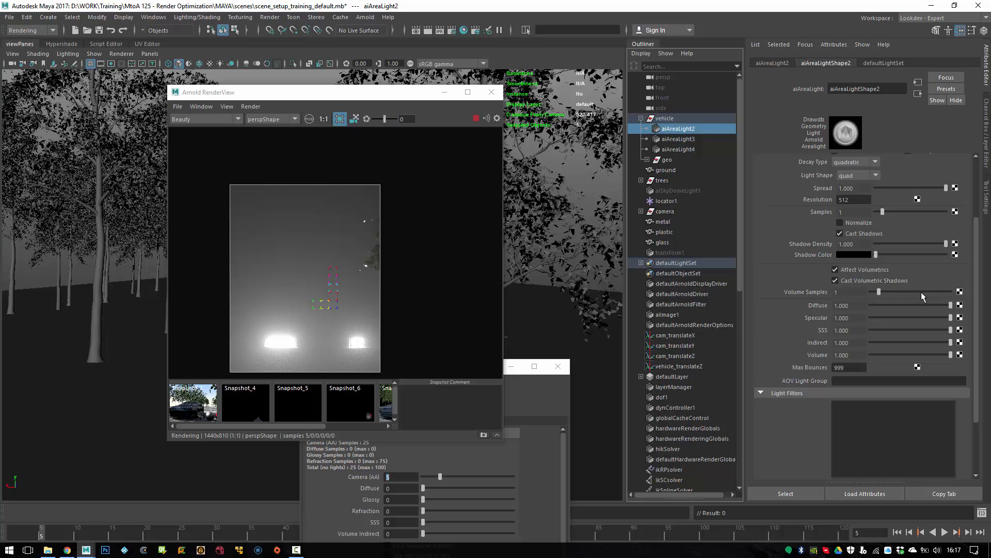
{"action": "left_click_drag", "start_coordinate": [884, 291], "coordinate": [887, 292]}
{"action": "left_click", "coordinate": [498, 197]}
{"action": "left_click_drag", "start_coordinate": [498, 197], "coordinate": [491, 197]}
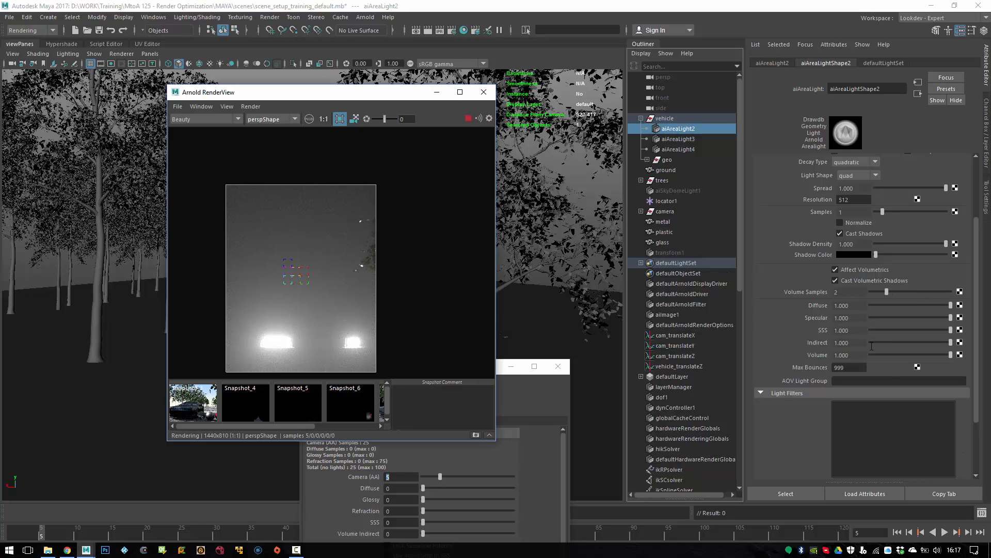
{"action": "left_click", "coordinate": [872, 355]}
{"action": "left_click_drag", "start_coordinate": [822, 351], "coordinate": [960, 364]}
Close the RenderView, reposition the Render Settings, hide aiAreaLight2, aiAreaLight3 and aiAreaLight4, and unhide aiSkyDomeLight1
{"action": "left_click", "coordinate": [484, 93]}
{"action": "left_click_drag", "start_coordinate": [403, 367], "coordinate": [394, 83]}
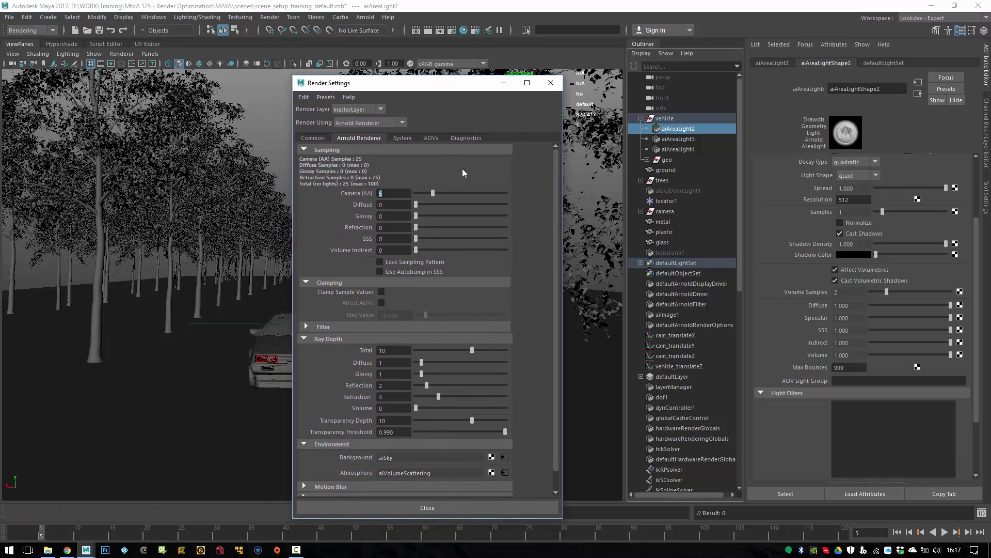
{"action": "left_click_drag", "start_coordinate": [669, 151], "coordinate": [681, 128]}
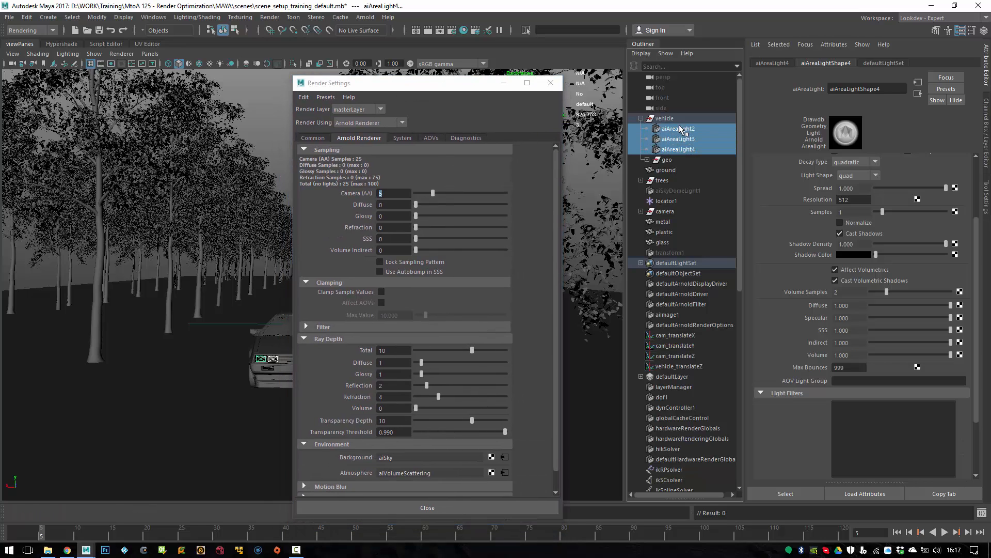
{"action": "key", "text": "ctrl+h"}
{"action": "left_click", "coordinate": [690, 190]}
{"action": "key", "text": "shift+h"}
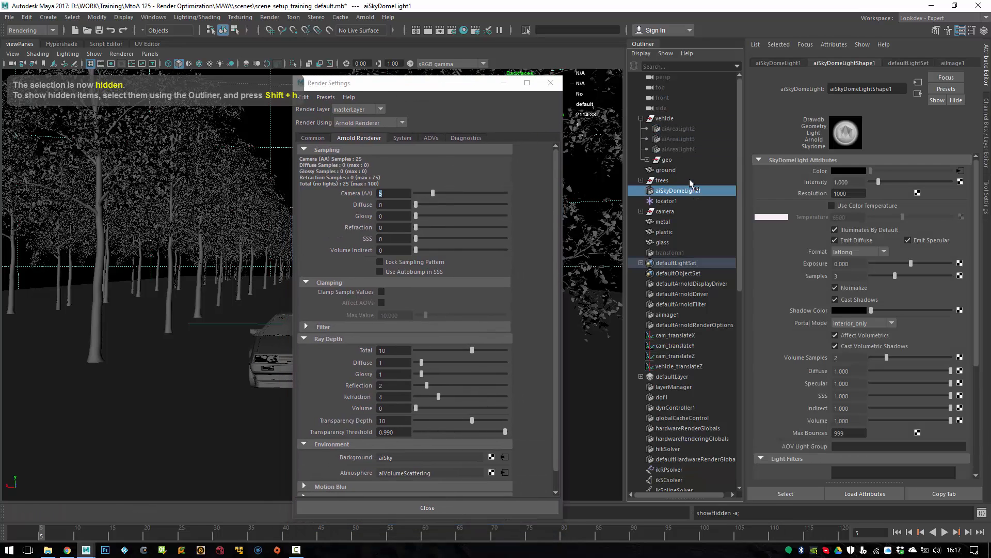
Set the renderer's Diffuse samples to 3 and Glossy samples to 3
{"action": "key", "text": "Tab"}
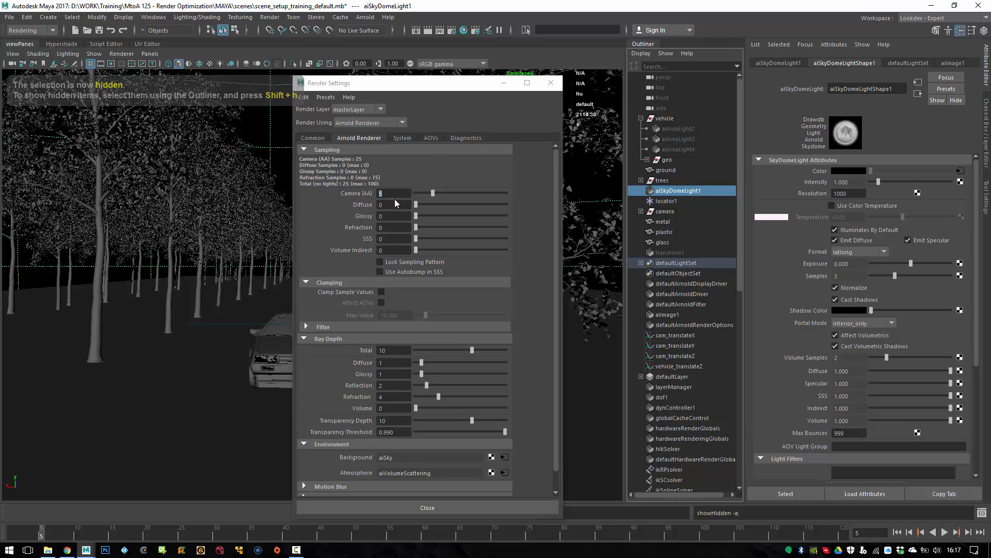
{"action": "type", "text": "3"}
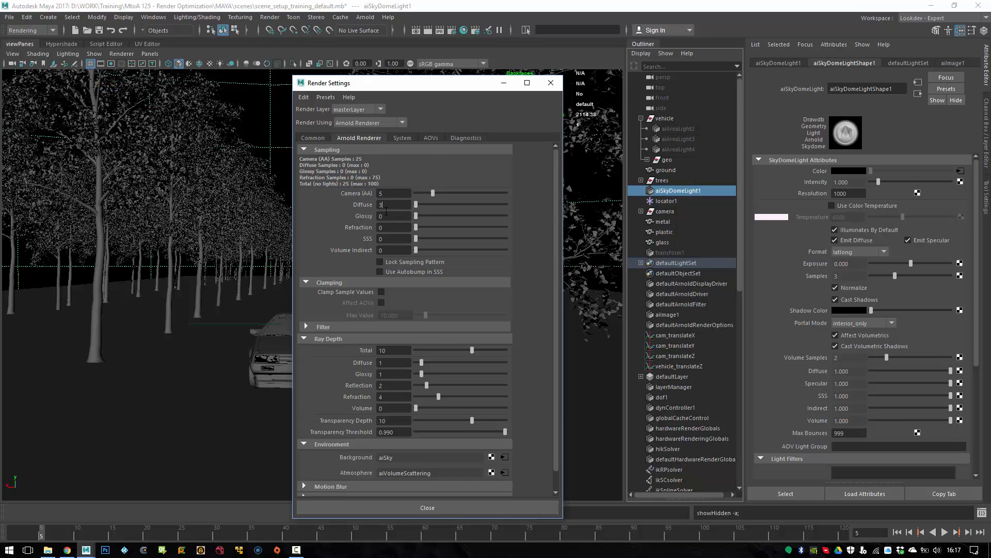
{"action": "key", "text": "Tab"}
{"action": "type", "text": "3"}
{"action": "left_click", "coordinate": [398, 206]}
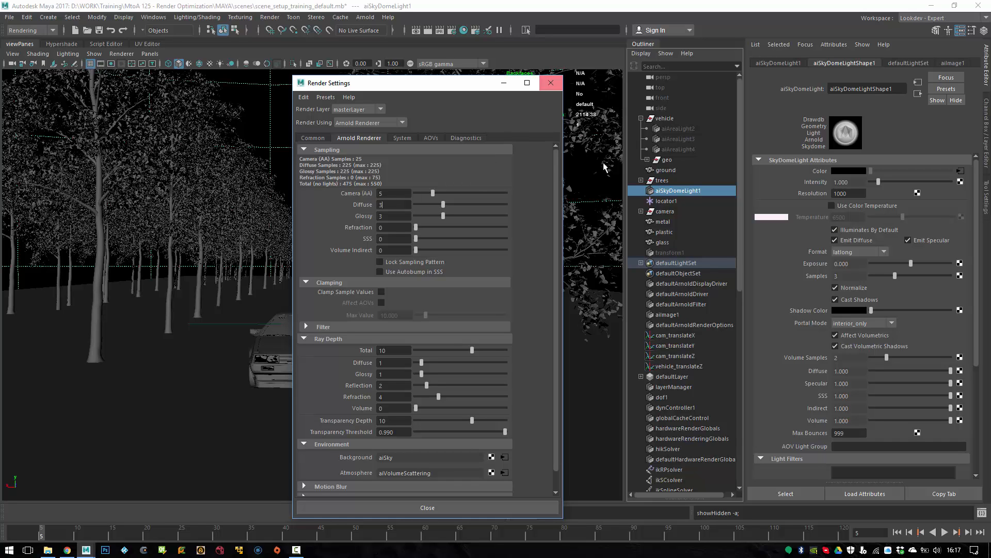
Unhide transform1, which holds the aiSky, close the Render Settings and save the scene
{"action": "left_click", "coordinate": [663, 252]}
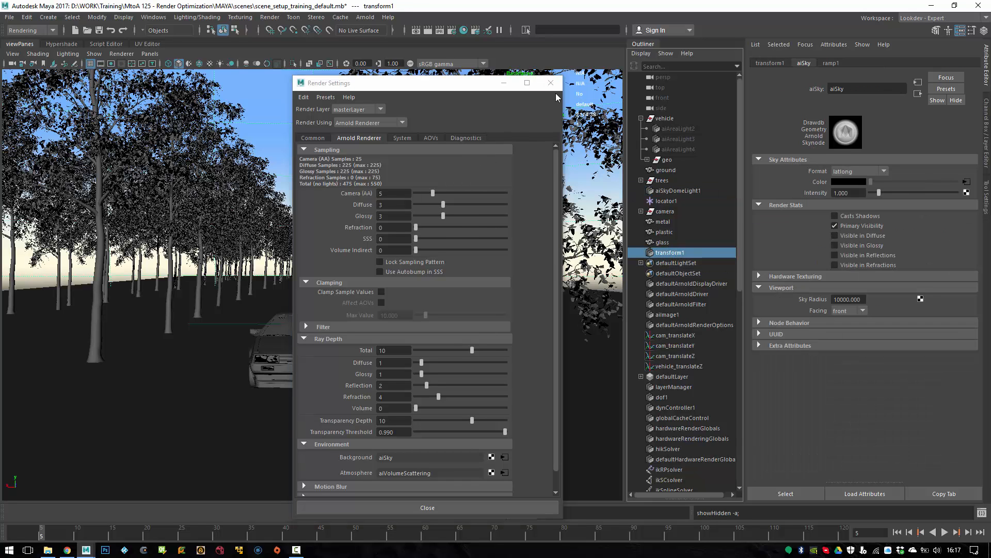
{"action": "left_click", "coordinate": [551, 83]}
{"action": "left_click", "coordinate": [100, 31]}
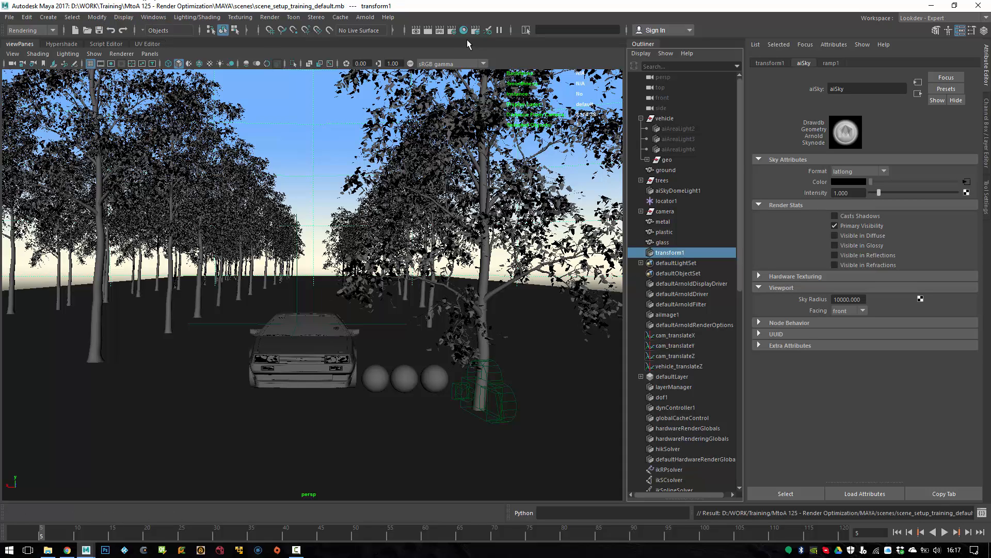
Collapse the Ray Depth section, check the renderer's Motion Blur settings, close the Render Settings and save the scene
{"action": "left_click", "coordinate": [454, 30]}
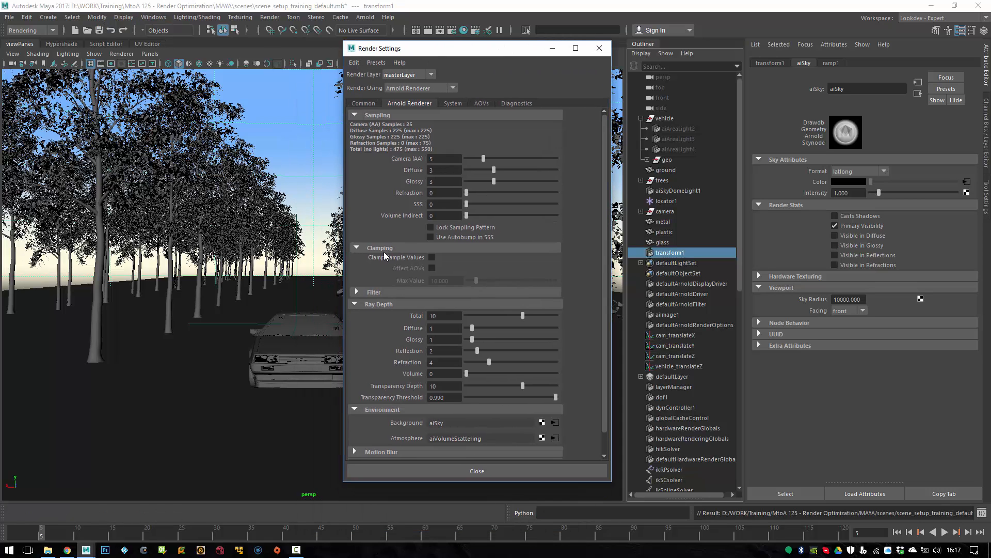
{"action": "scroll", "coordinate": [385, 253], "scroll_direction": "down", "scroll_amount": 2}
{"action": "left_click", "coordinate": [390, 283]}
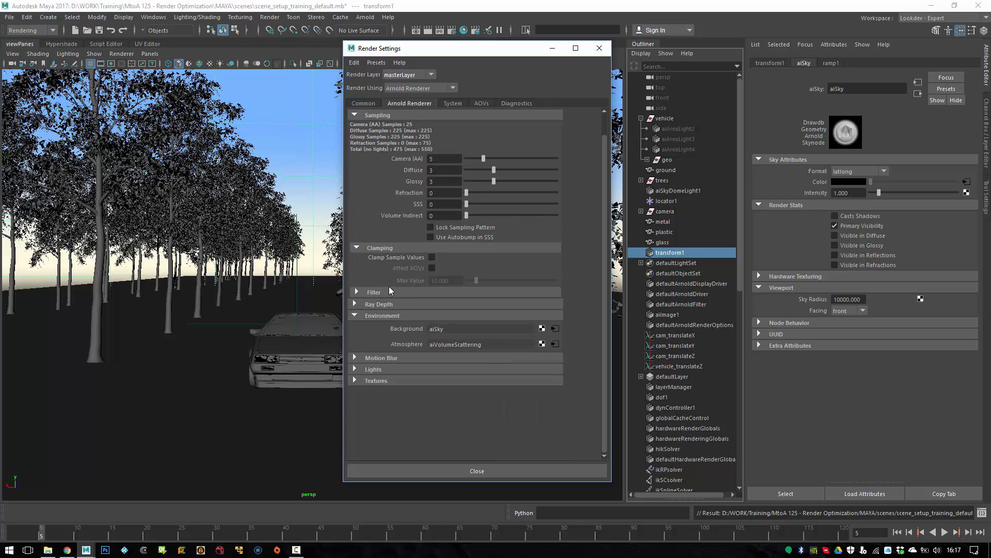
{"action": "left_click", "coordinate": [386, 357]}
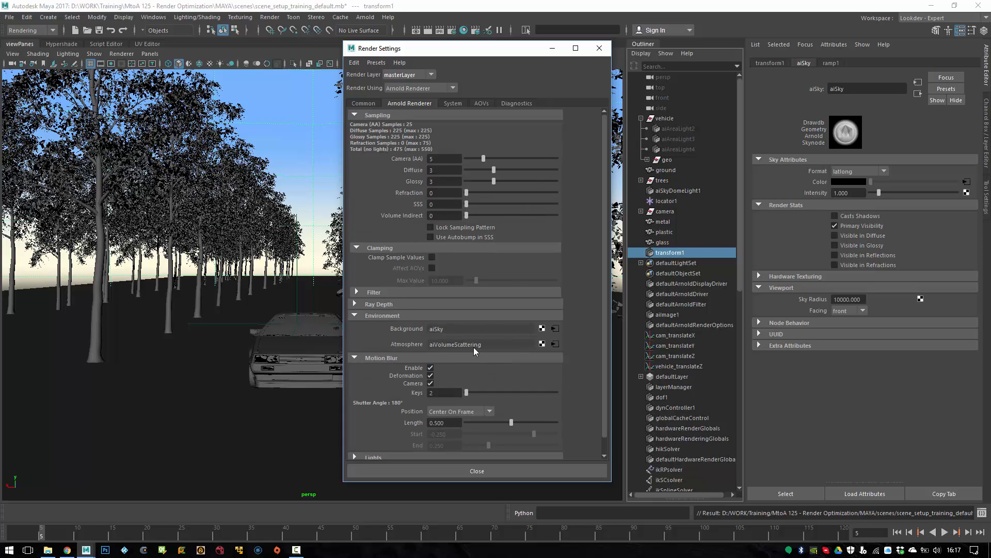
{"action": "left_click", "coordinate": [448, 393]}
{"action": "left_click", "coordinate": [599, 48]}
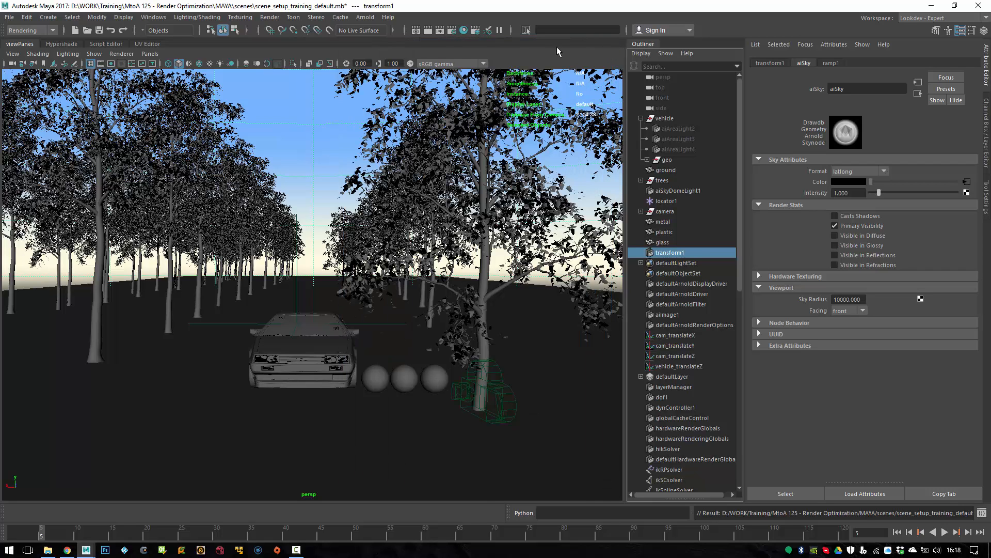
{"action": "left_click", "coordinate": [99, 30]}
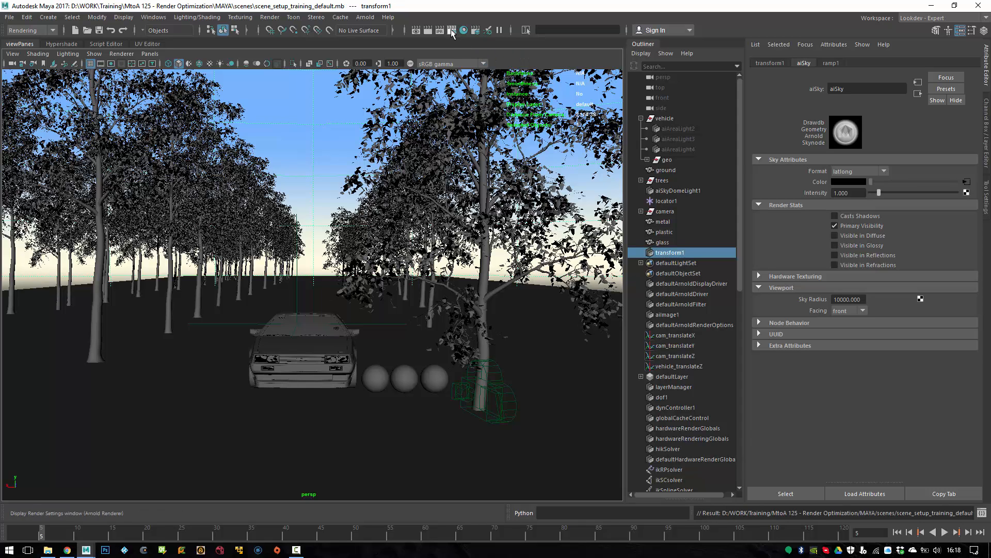
Render the scene with Arnold and examine the motion-blurred tree foliage behind the car up close for noise
{"action": "left_click", "coordinate": [365, 17]}
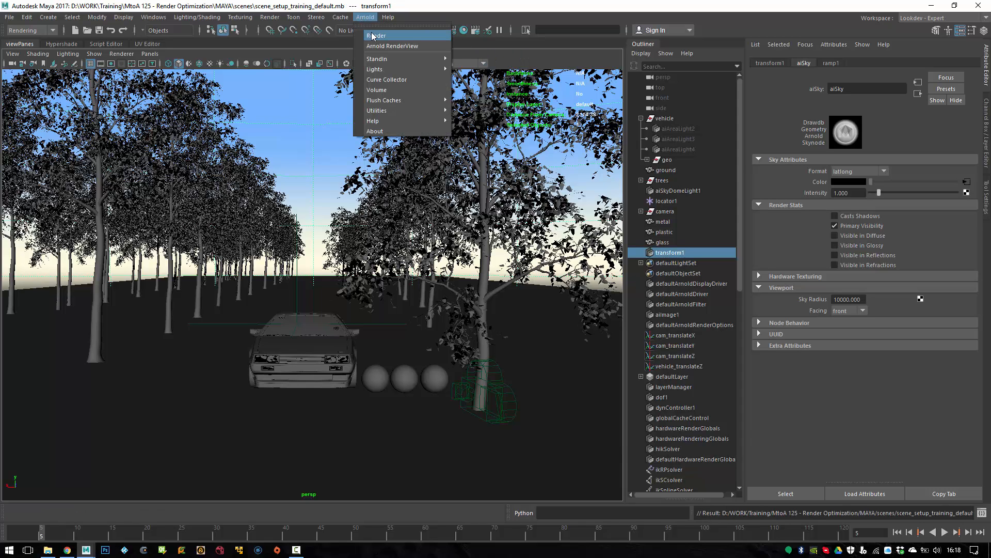
{"action": "left_click", "coordinate": [373, 35]}
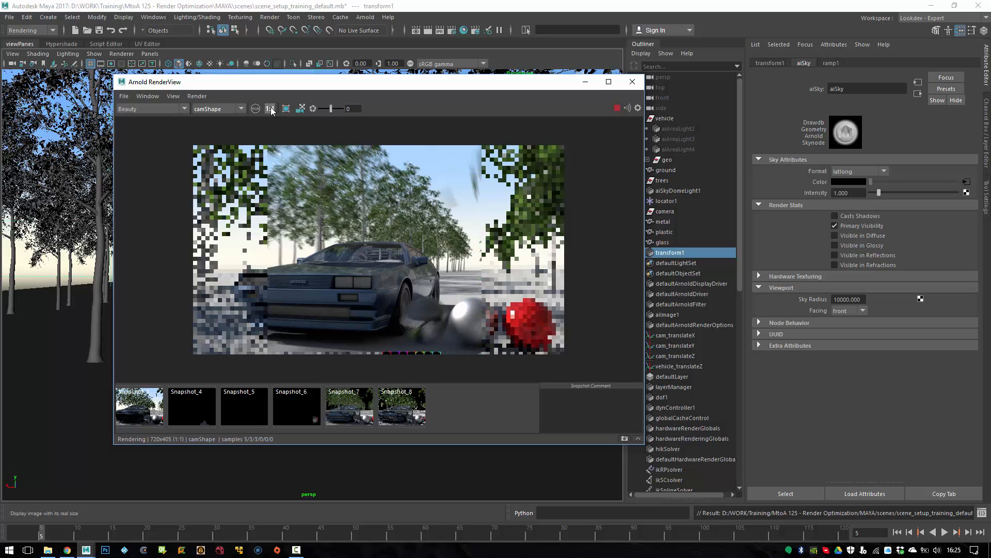
{"action": "scroll", "coordinate": [562, 238], "scroll_direction": "up", "scroll_amount": 3}
{"action": "scroll", "coordinate": [358, 277], "scroll_direction": "up", "scroll_amount": 2}
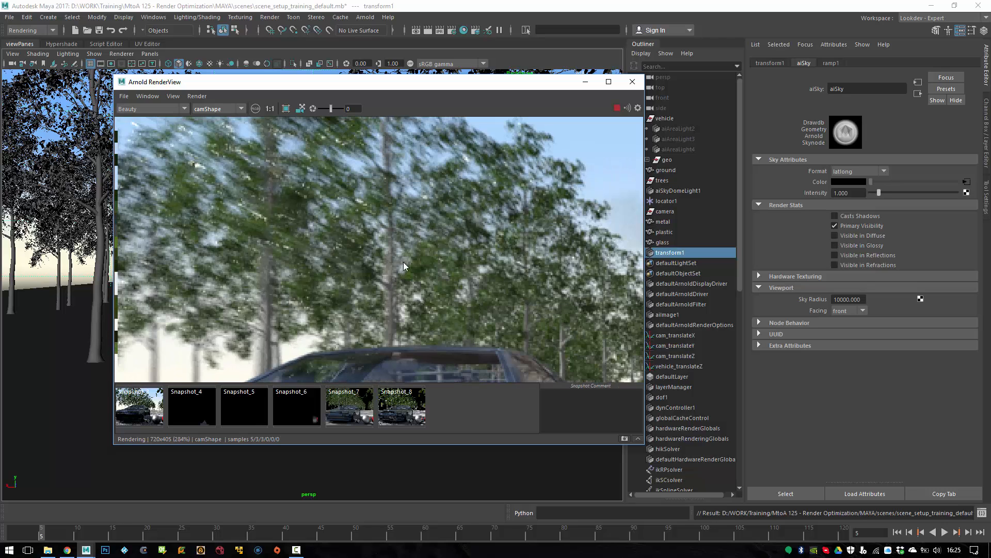
{"action": "middle_click_drag", "start_coordinate": [426, 247], "coordinate": [356, 280]}
{"action": "middle_click_drag", "start_coordinate": [483, 248], "coordinate": [604, 232]}
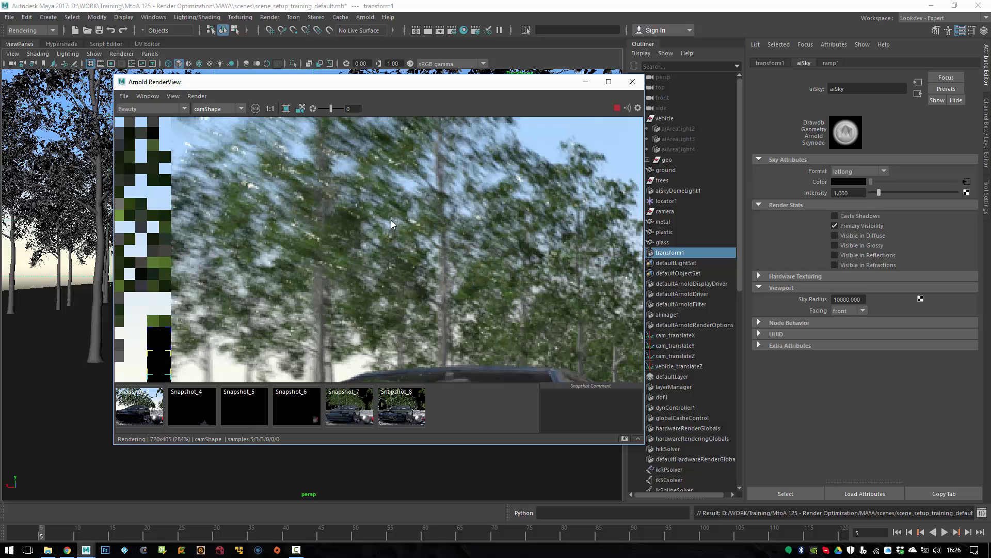
{"action": "middle_click_drag", "start_coordinate": [348, 212], "coordinate": [405, 228]}
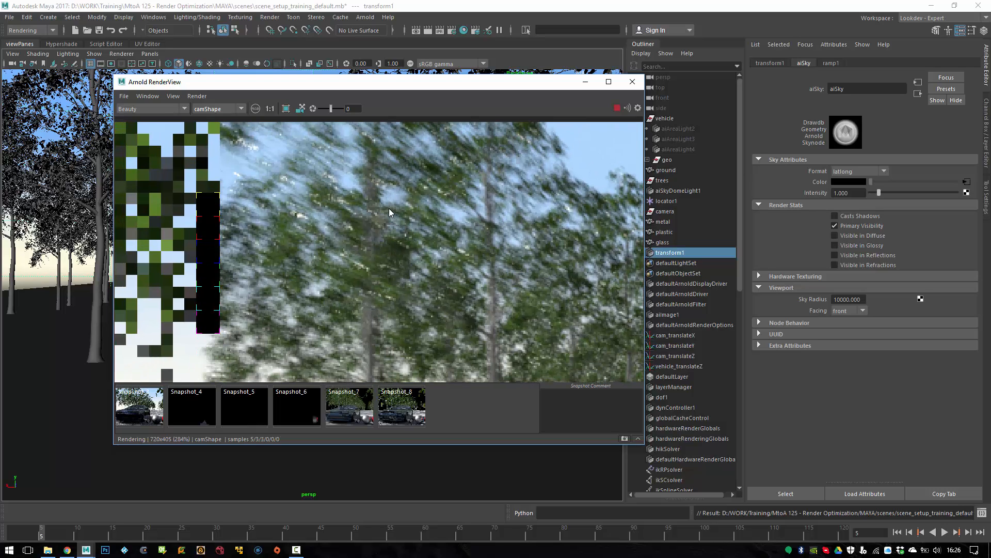
Restrict the render to a crop region over the noisy blurred foliage and re-render it
{"action": "left_click", "coordinate": [286, 108]}
{"action": "left_click_drag", "start_coordinate": [268, 156], "coordinate": [486, 323]}
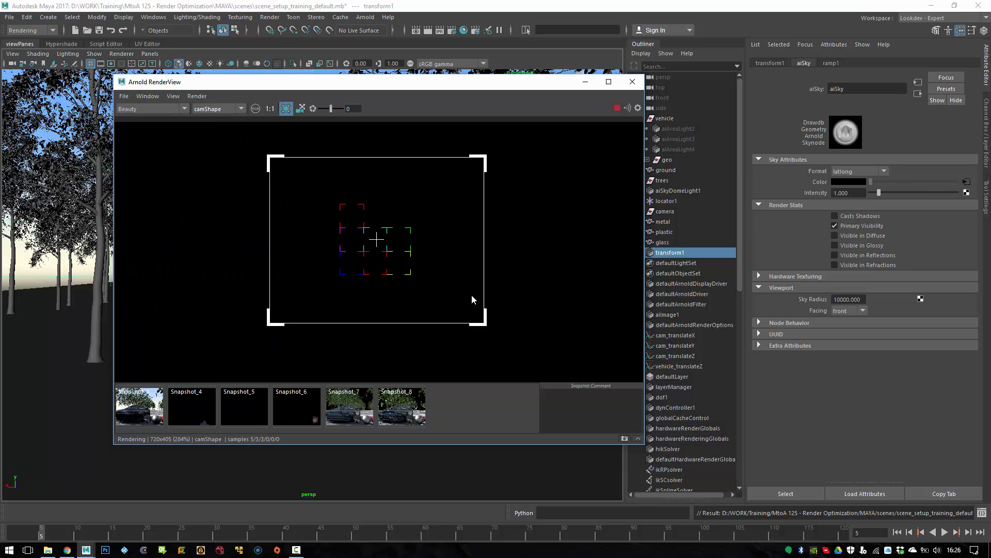
{"action": "left_click", "coordinate": [197, 96]}
{"action": "left_click", "coordinate": [235, 92]}
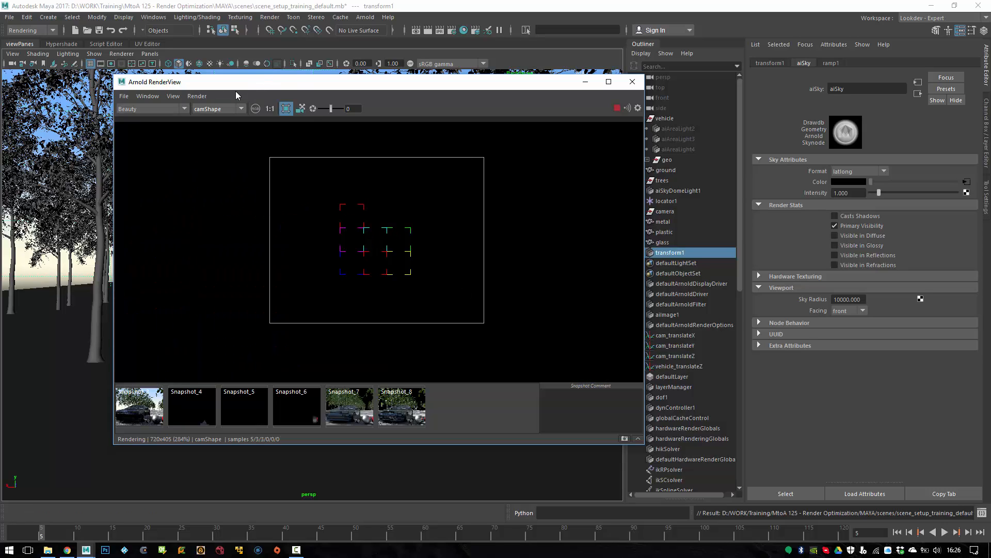
{"action": "left_click", "coordinate": [197, 96]}
{"action": "left_click", "coordinate": [216, 147]}
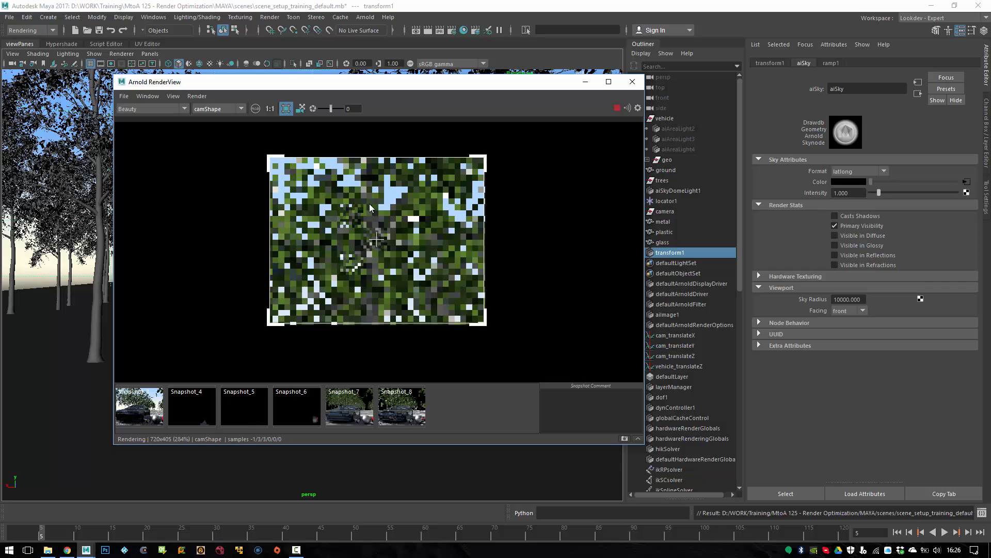
Place the Render Settings beside the render and set the Diffuse and Glossy samples to 0
{"action": "left_click", "coordinate": [452, 31]}
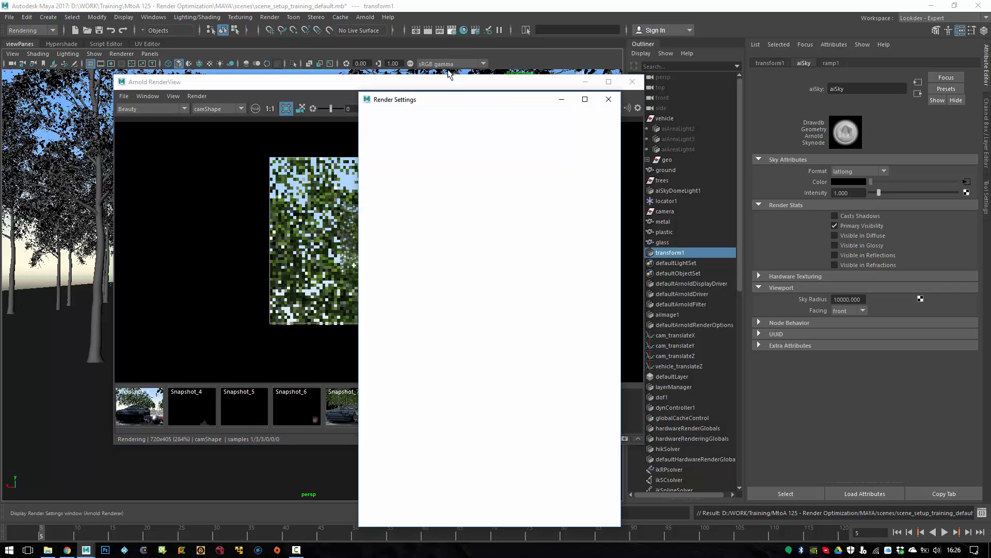
{"action": "left_click_drag", "start_coordinate": [433, 105], "coordinate": [659, 86]}
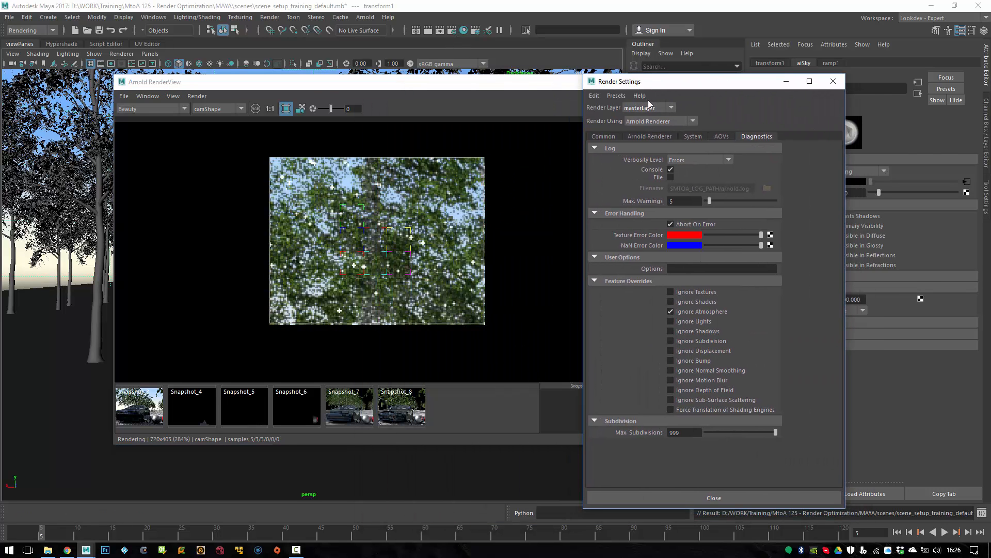
{"action": "left_click", "coordinate": [649, 138]}
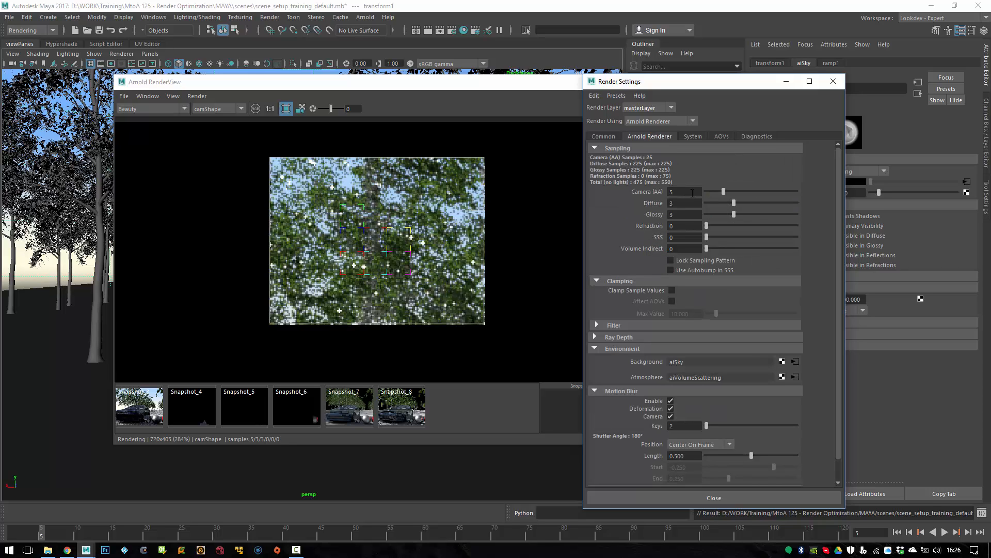
{"action": "left_click_drag", "start_coordinate": [683, 203], "coordinate": [654, 213]}
{"action": "type", "text": "0"}
{"action": "key", "text": "Return"}
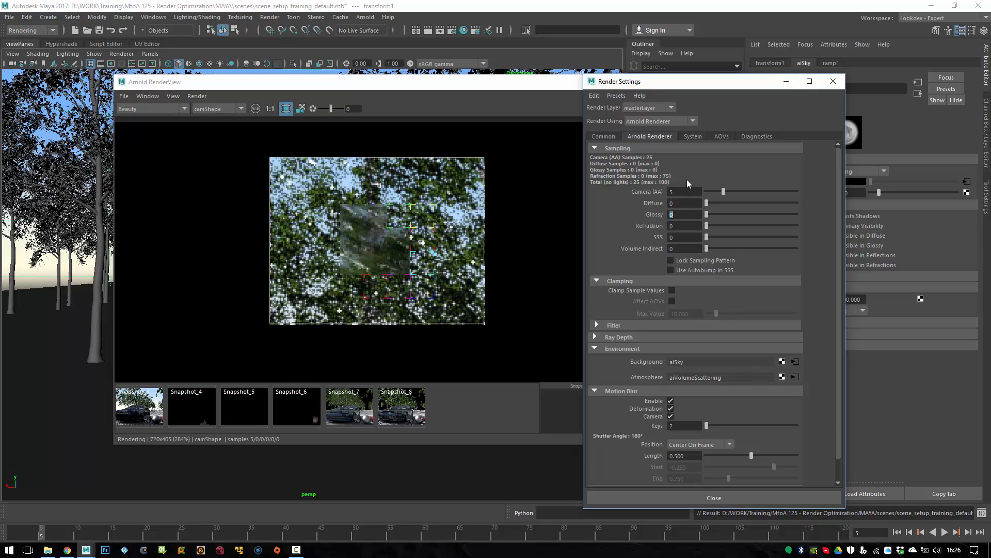
Collapse the Environment section and narrow the RenderView so that the Render Settings stay uncovered beside it
{"action": "left_click", "coordinate": [624, 347]}
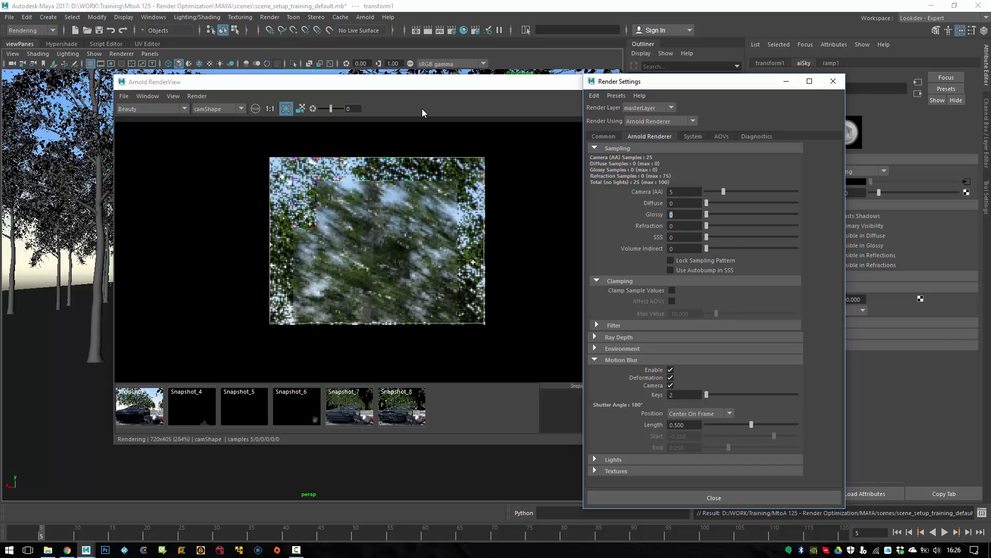
{"action": "left_click_drag", "start_coordinate": [411, 81], "coordinate": [395, 84]}
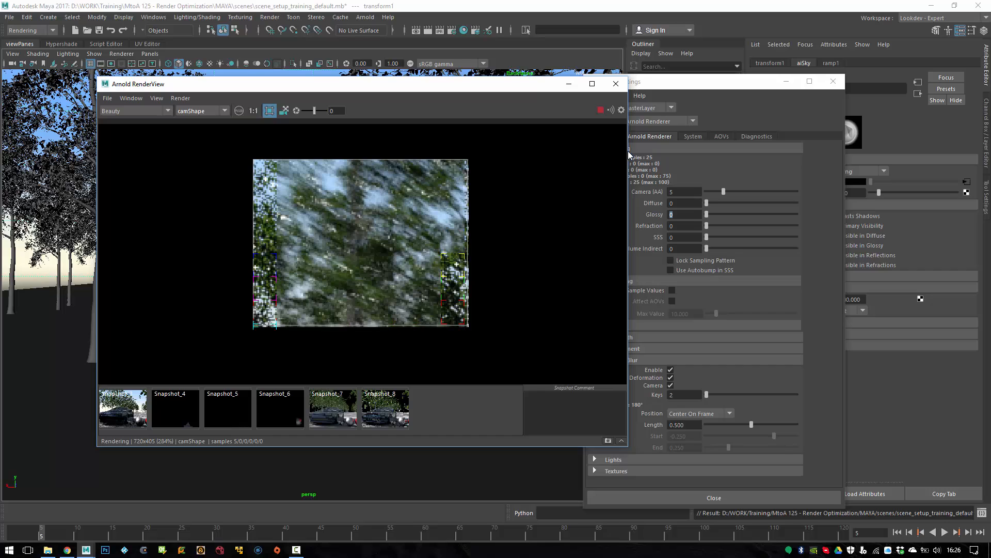
{"action": "left_click_drag", "start_coordinate": [628, 150], "coordinate": [562, 151]}
{"action": "left_click", "coordinate": [649, 189]}
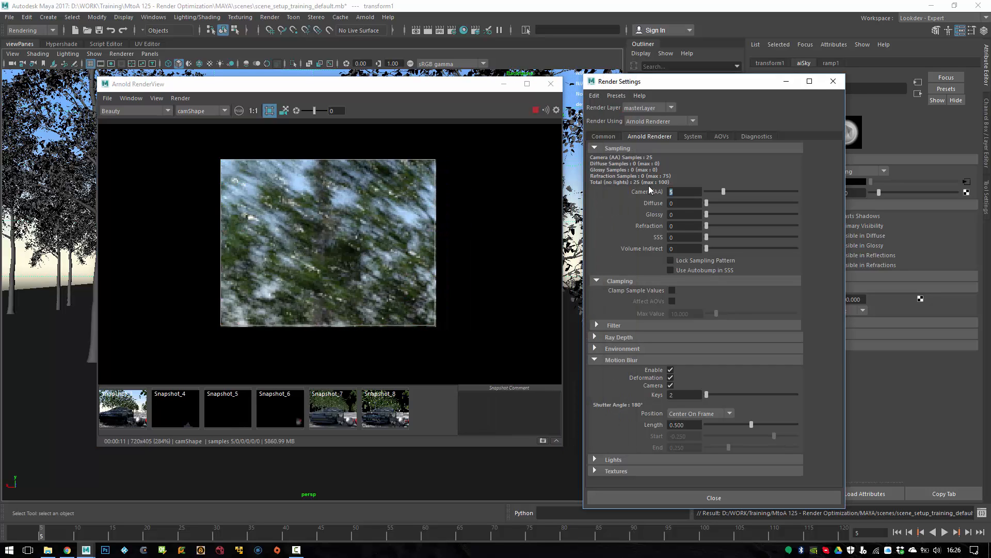
Set the RenderView's Test Resolution to 100%
{"action": "left_click", "coordinate": [156, 97]}
{"action": "mouse_move", "coordinate": [217, 196]}
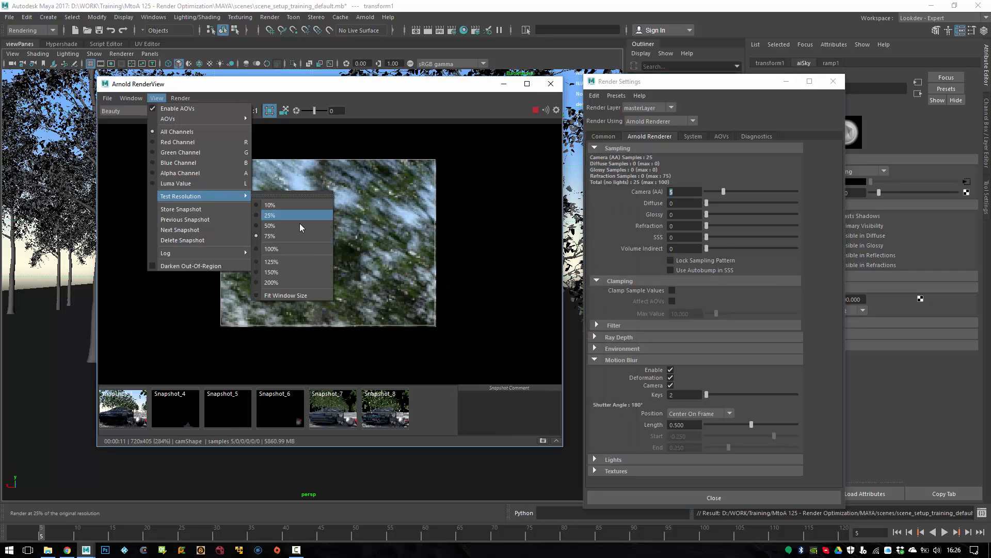
{"action": "left_click", "coordinate": [307, 248]}
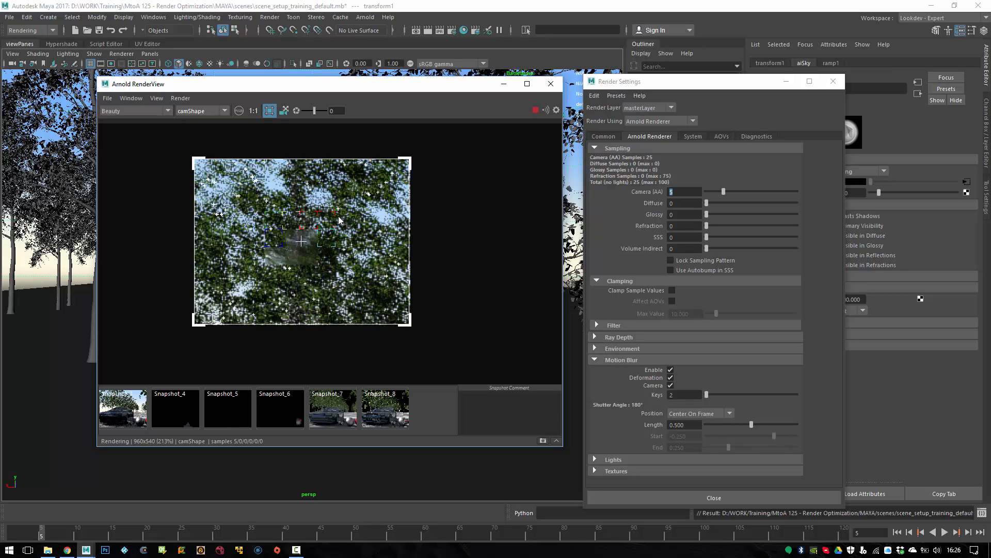
{"action": "left_click_drag", "start_coordinate": [563, 372], "coordinate": [564, 372]}
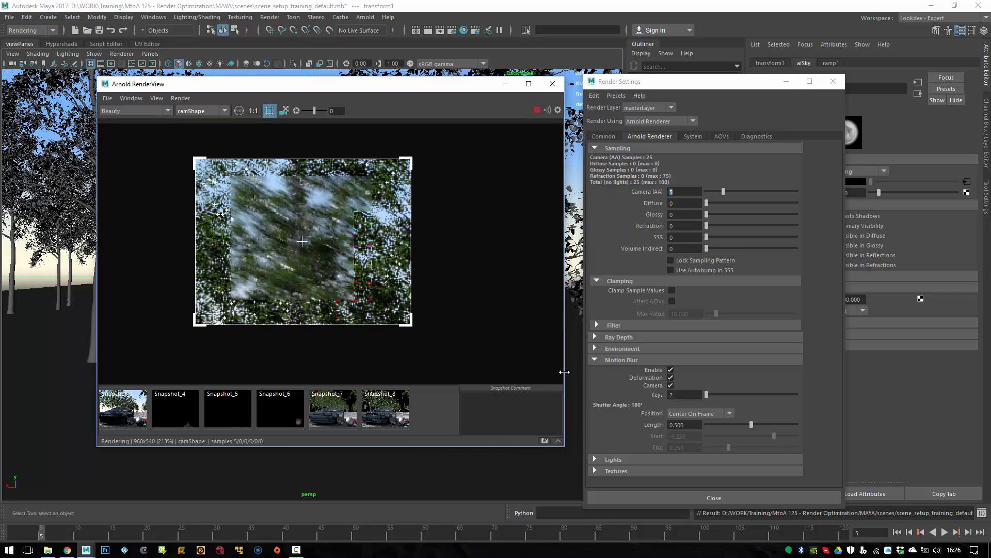
Set the Camera (AA) samples to 8 and widen the RenderView for a look at the blurred foliage
{"action": "left_click", "coordinate": [649, 191]}
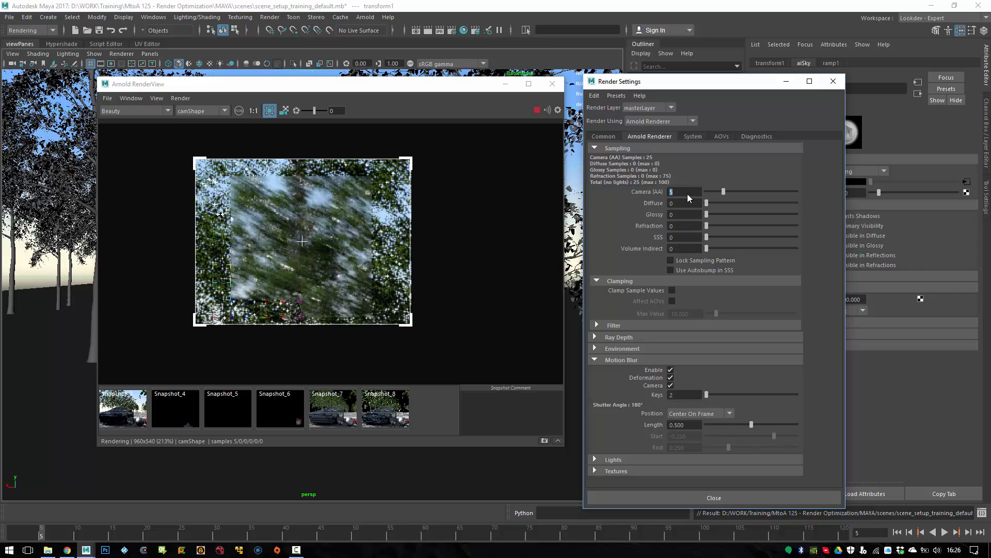
{"action": "type", "text": "8"}
{"action": "key", "text": "Return"}
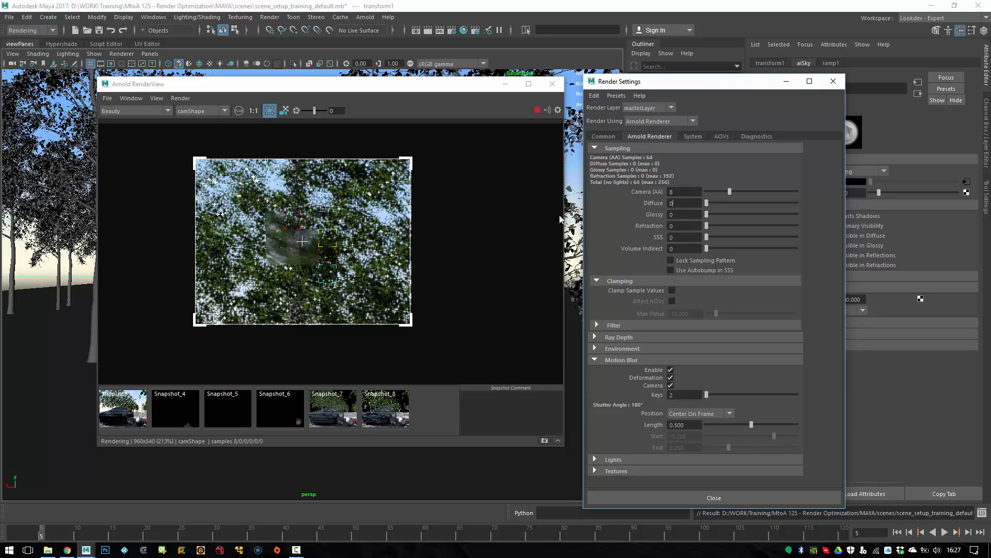
{"action": "left_click_drag", "start_coordinate": [563, 214], "coordinate": [596, 215]}
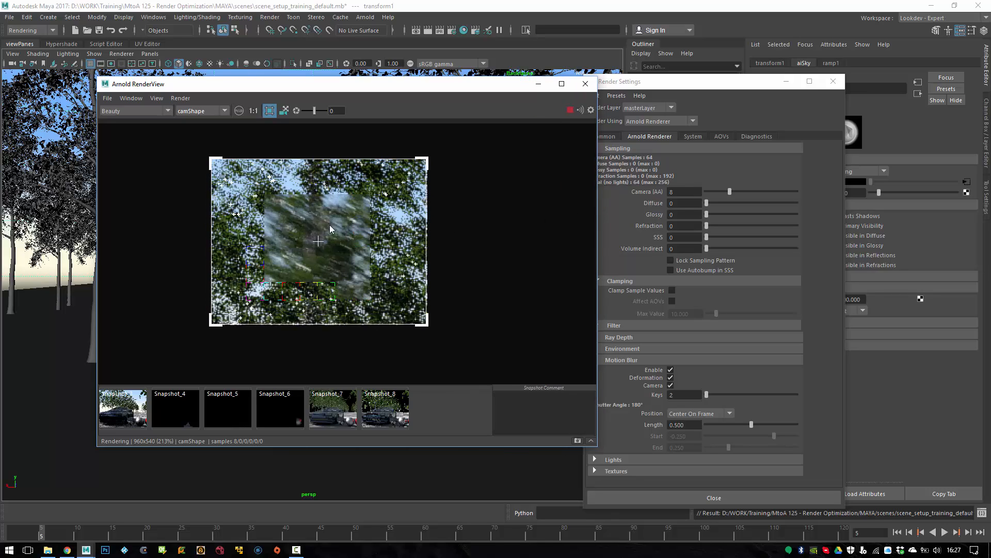
Raise the Camera (AA) samples to 10 for the cropped foliage render
{"action": "left_click", "coordinate": [652, 188]}
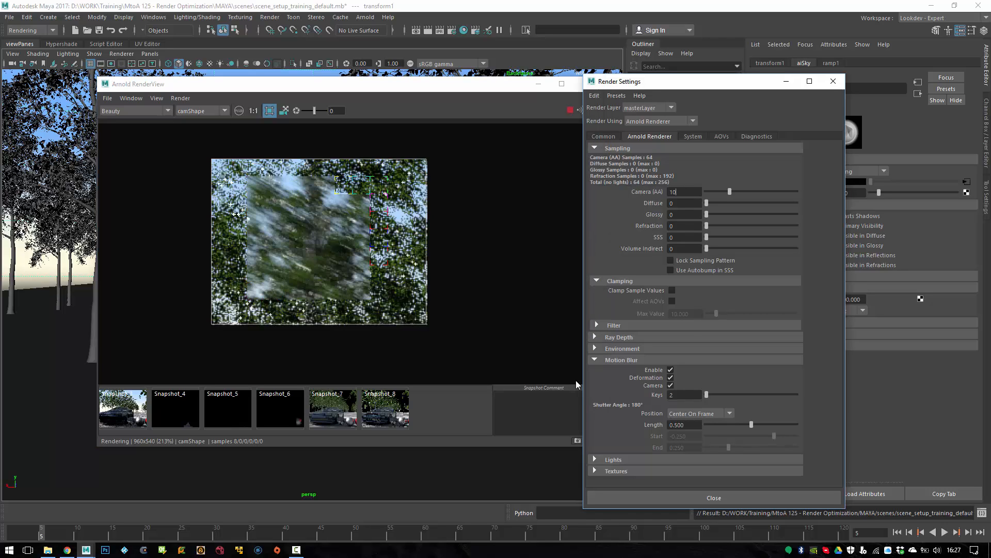
{"action": "type", "text": "10"}
{"action": "left_click", "coordinate": [459, 91]}
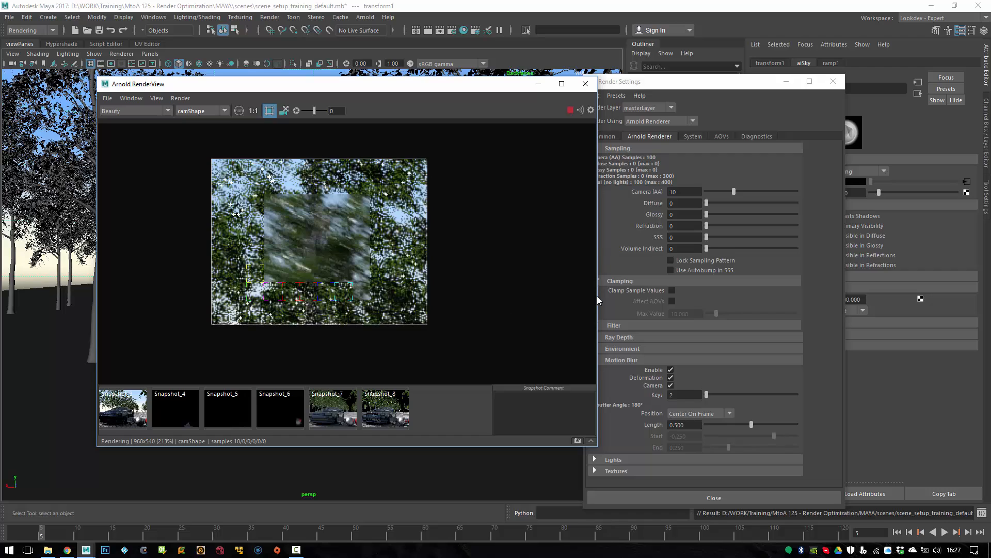
Reposition and enlarge the RenderView and store a snapshot of the cropped foliage render
{"action": "left_click_drag", "start_coordinate": [485, 88], "coordinate": [477, 81]}
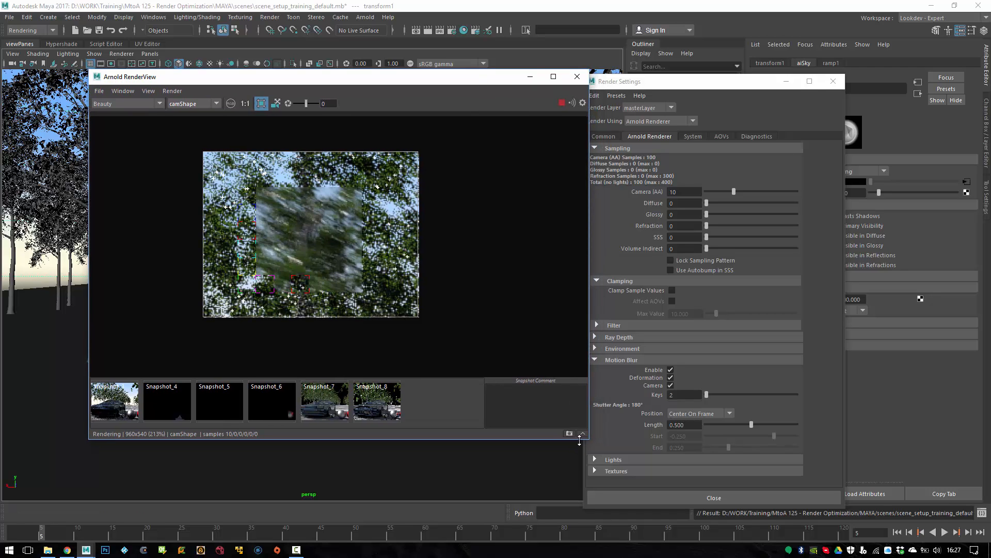
{"action": "left_click_drag", "start_coordinate": [594, 447], "coordinate": [606, 463]}
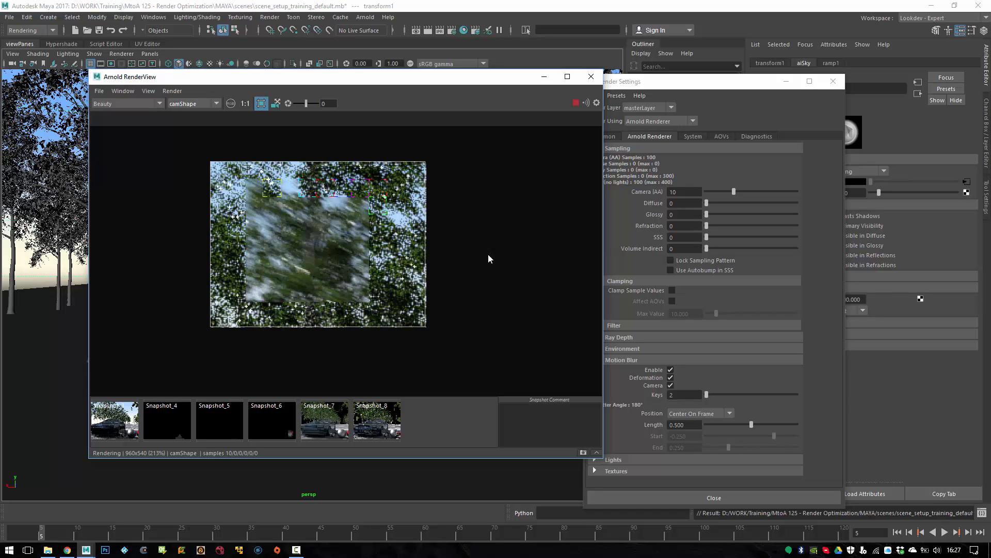
{"action": "left_click", "coordinate": [584, 452]}
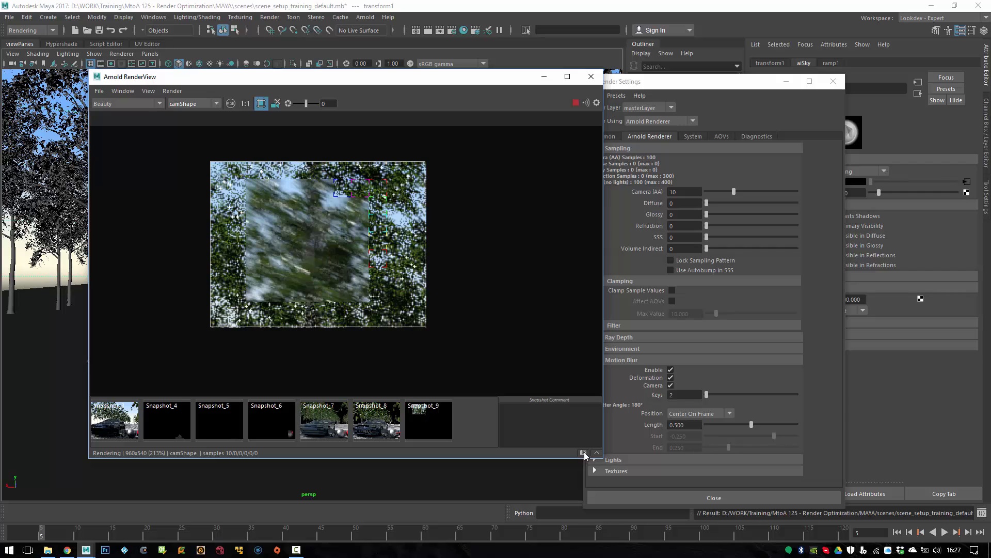
Lower the Camera (AA) samples to 5 to render the foliage for comparison with the stored snapshot
{"action": "left_click", "coordinate": [648, 178]}
{"action": "type", "text": "5"}
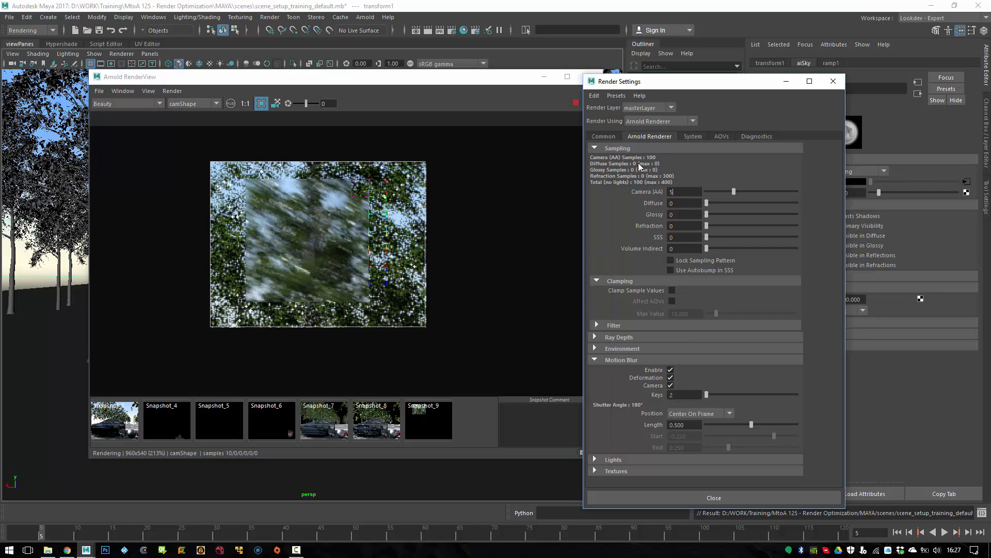
{"action": "key", "text": "Return"}
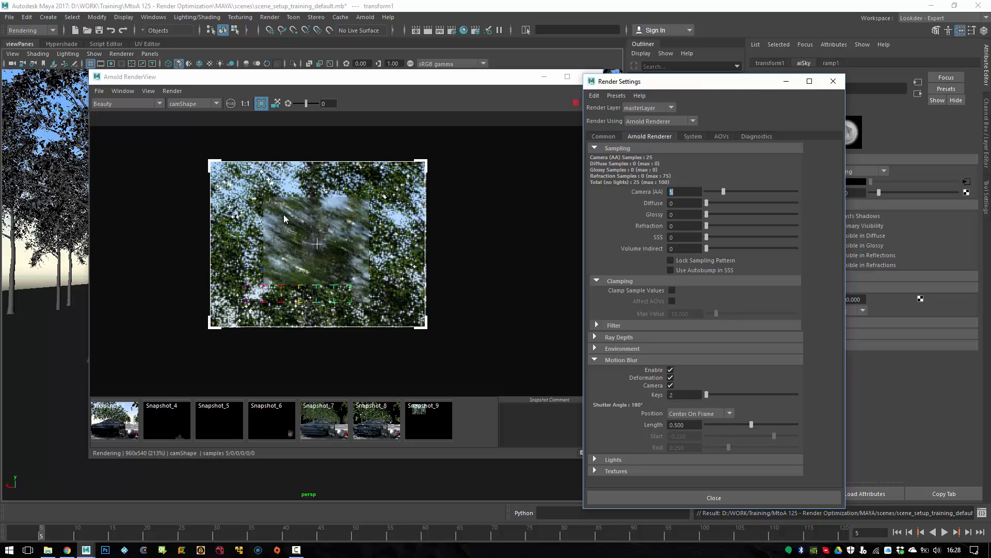
Compare the motion blur noise by switching between Snapshot_9 and the live render
{"action": "left_click", "coordinate": [435, 424]}
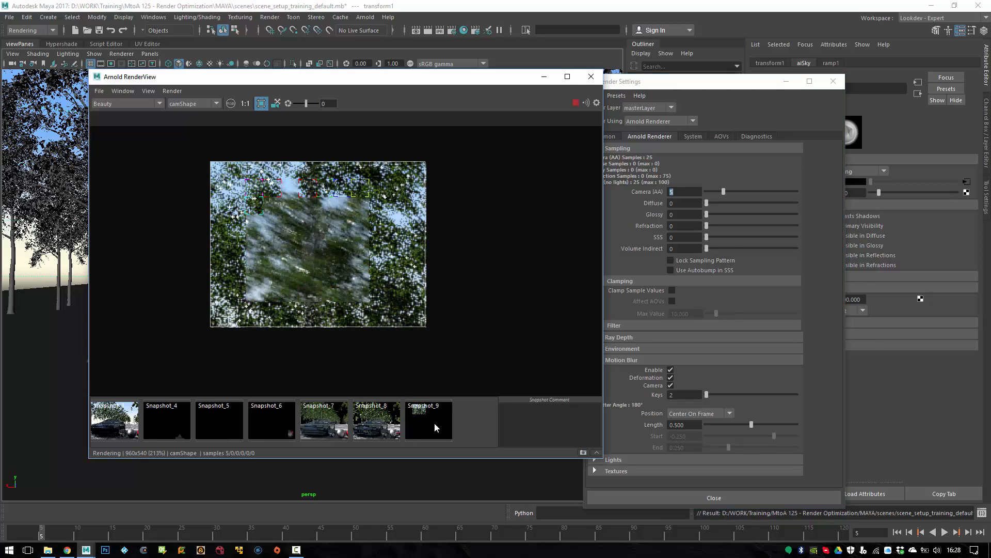
{"action": "left_click", "coordinate": [448, 432]}
{"action": "left_click", "coordinate": [449, 432]}
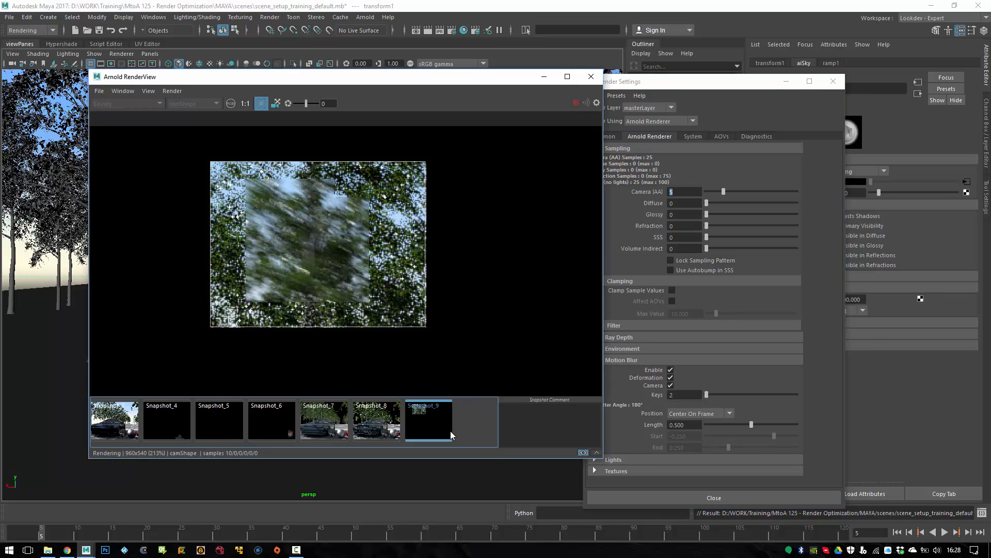
{"action": "left_click", "coordinate": [450, 430]}
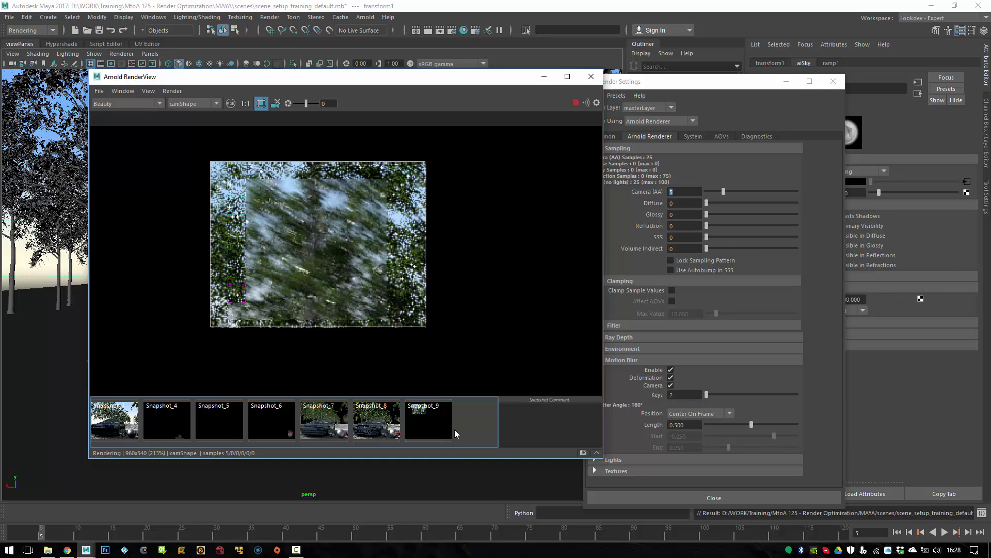
{"action": "left_click", "coordinate": [441, 419]}
{"action": "left_click", "coordinate": [437, 417]}
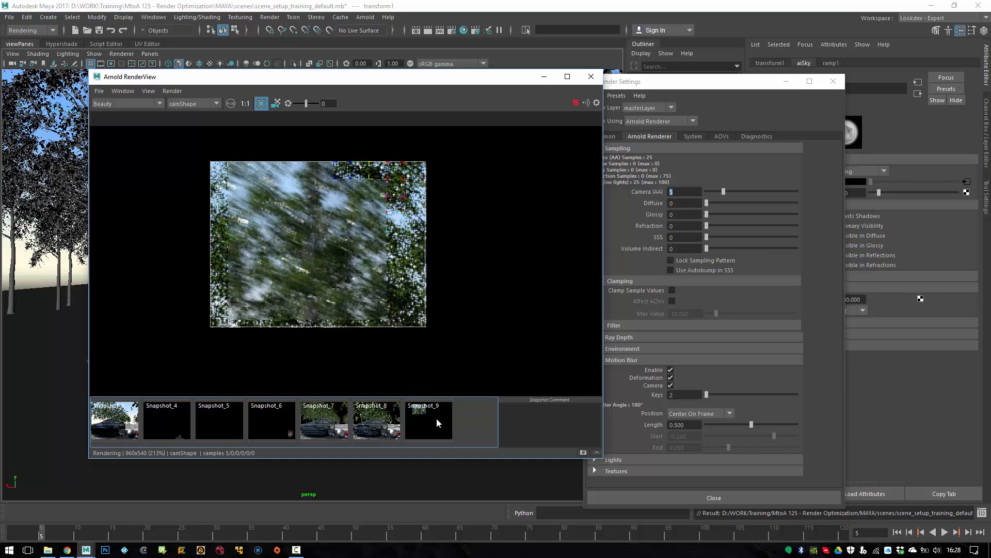
{"action": "left_click", "coordinate": [434, 418]}
{"action": "left_click", "coordinate": [434, 422]}
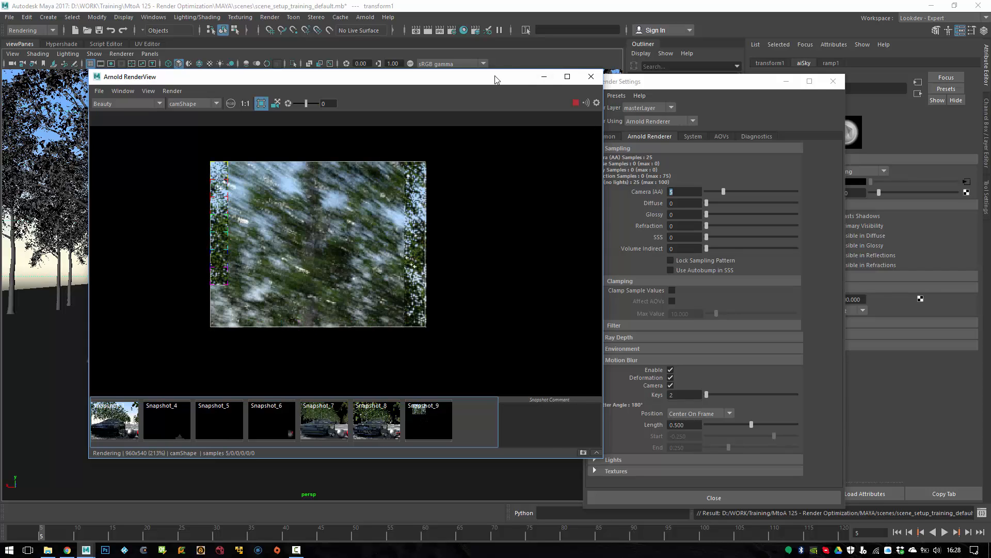
Move the RenderView clear of the Render Settings and set the Camera (AA) samples to 12
{"action": "left_click_drag", "start_coordinate": [494, 76], "coordinate": [433, 70]}
{"action": "left_click_drag", "start_coordinate": [681, 191], "coordinate": [643, 188]}
{"action": "type", "text": "12"}
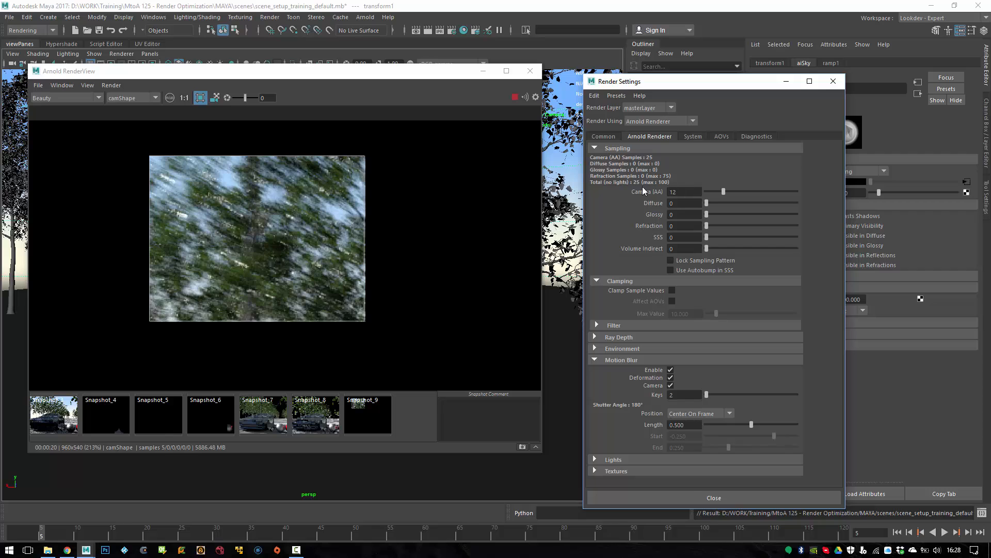
{"action": "key", "text": "Return"}
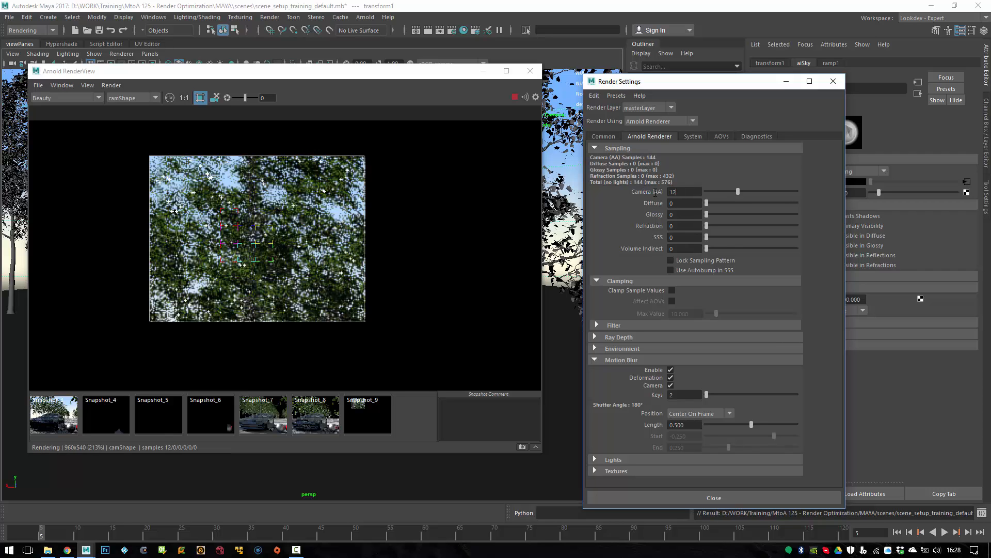
Set both the Diffuse and Glossy samples to 3
{"action": "key", "text": "Tab"}
{"action": "type", "text": "3"}
{"action": "key", "text": "Tab"}
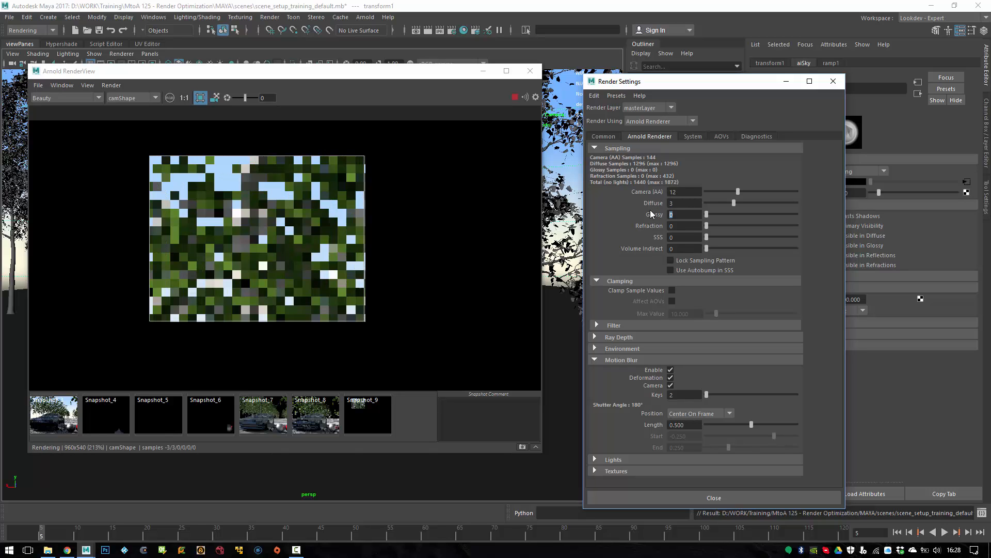
{"action": "type", "text": "3"}
{"action": "left_click", "coordinate": [697, 203]}
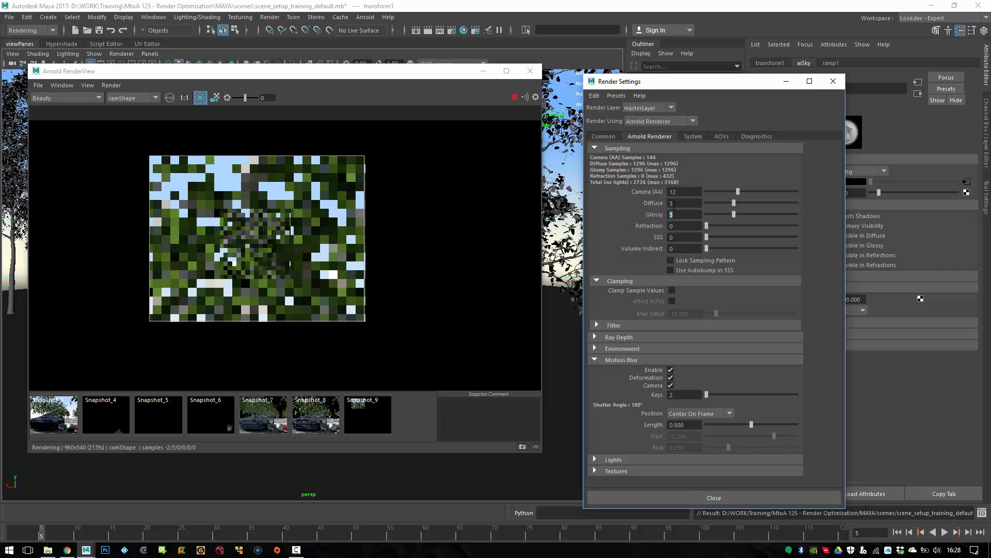
Set the Camera (AA) samples back to 5, then reposition and slightly narrow the RenderView
{"action": "left_click", "coordinate": [685, 193]}
{"action": "double_click", "coordinate": [672, 191]}
{"action": "key", "text": "Tab"}
{"action": "double_click", "coordinate": [685, 192]}
{"action": "type", "text": "5"}
{"action": "key", "text": "Return"}
{"action": "mouse_move", "coordinate": [442, 74]}
{"action": "left_mouse_down"}
{"action": "mouse_move", "coordinate": [464, 86]}
{"action": "mouse_move", "coordinate": [452, 83]}
{"action": "left_mouse_up"}
{"action": "left_click_drag", "start_coordinate": [544, 122], "coordinate": [529, 124]}
Set the Camera (AA) samples to 12 with Diffuse and Glossy sampling active
{"action": "left_click", "coordinate": [672, 191]}
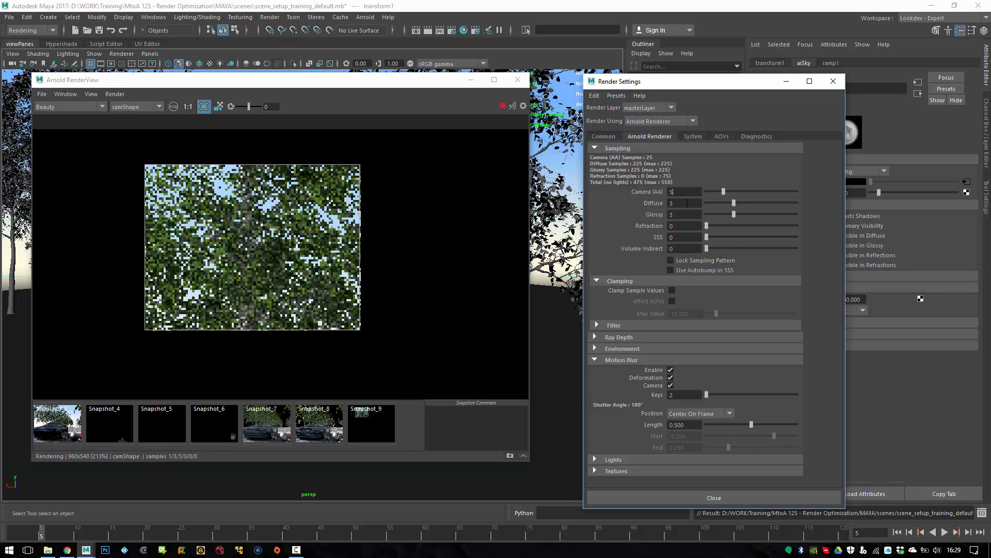
{"action": "key", "text": "BackSpace"}
{"action": "type", "text": "12"}
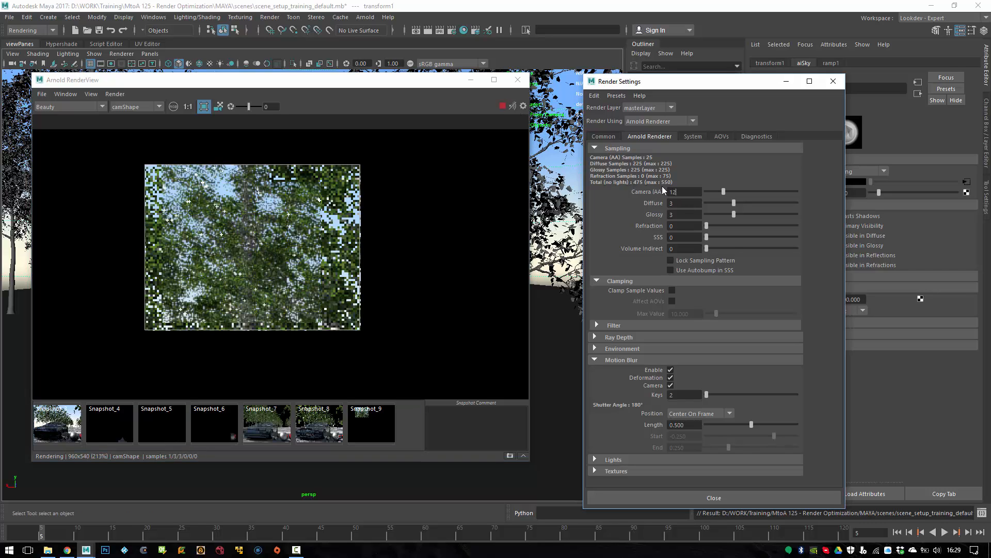
{"action": "key", "text": "Return"}
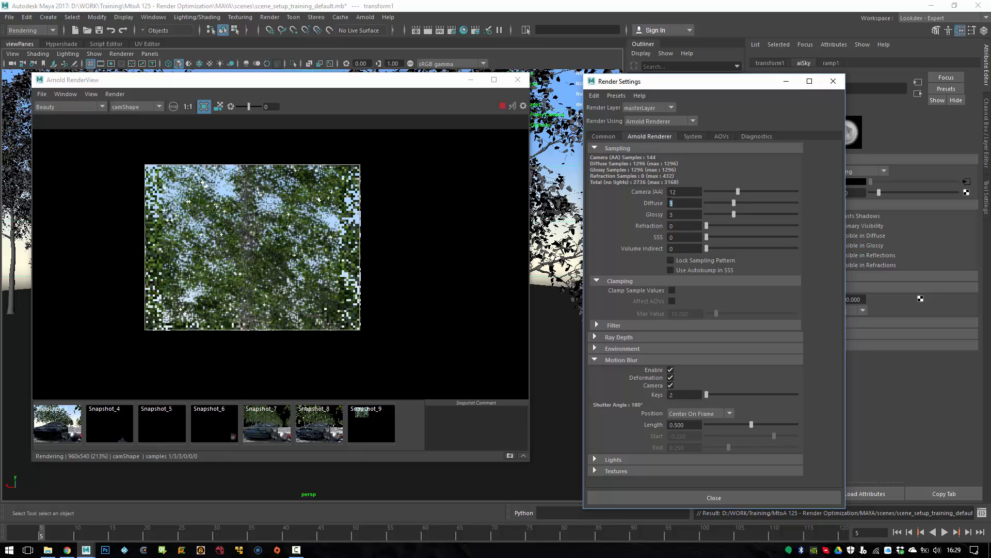
Reduce the Diffuse and Glossy samples to 1 each to offset the high Camera (AA) value
{"action": "double_click", "coordinate": [672, 203]}
{"action": "type", "text": "1"}
{"action": "key", "text": "Return"}
{"action": "key", "text": "Return"}
{"action": "type", "text": "1"}
{"action": "key", "text": "Return"}
{"action": "type", "text": "1"}
{"action": "key", "text": "Return"}
{"action": "double_click", "coordinate": [673, 191]}
{"action": "left_click", "coordinate": [679, 216]}
{"action": "left_click", "coordinate": [510, 108]}
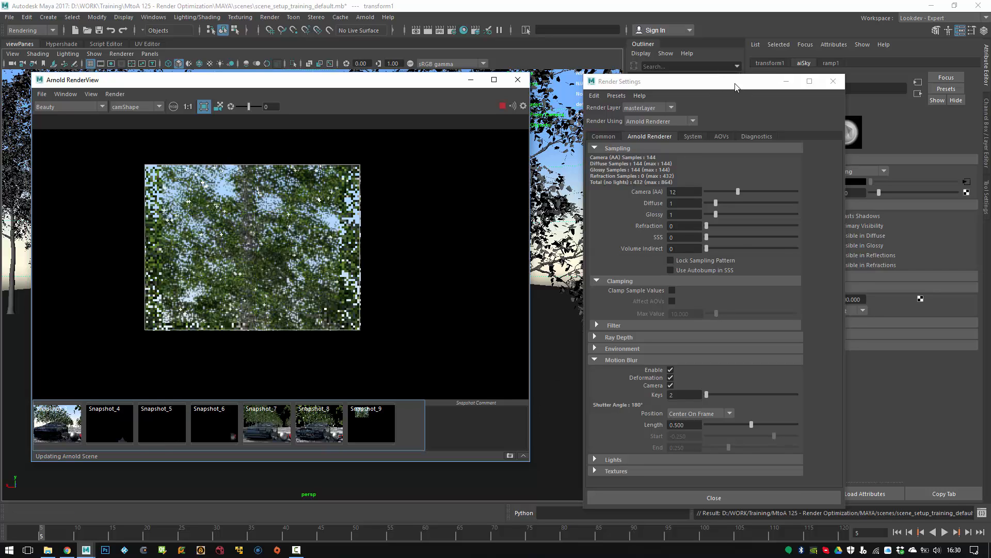
Uncover the Outliner, select aiSkyDomeLight1 and set its light samples to 2
{"action": "left_click_drag", "start_coordinate": [739, 86], "coordinate": [486, 69]}
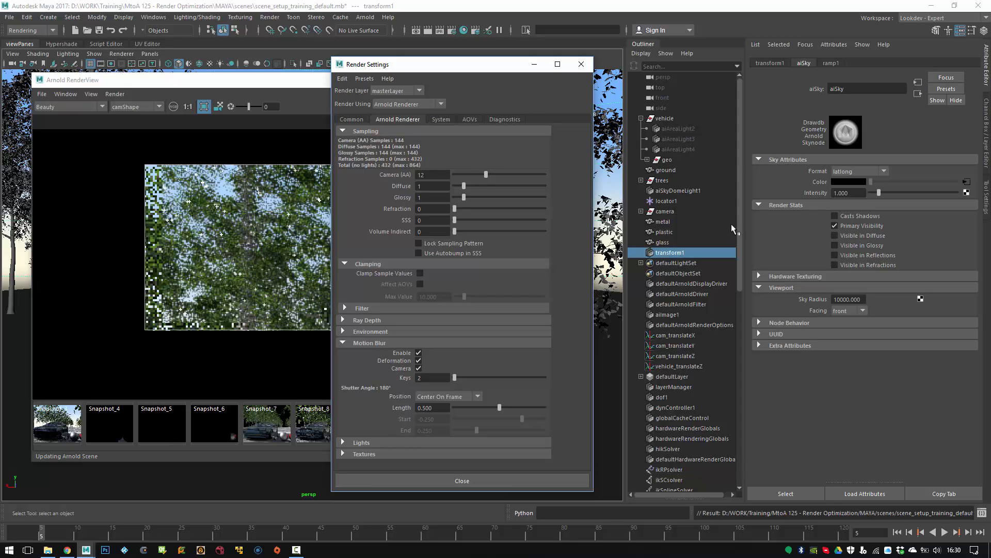
{"action": "left_click", "coordinate": [679, 191]}
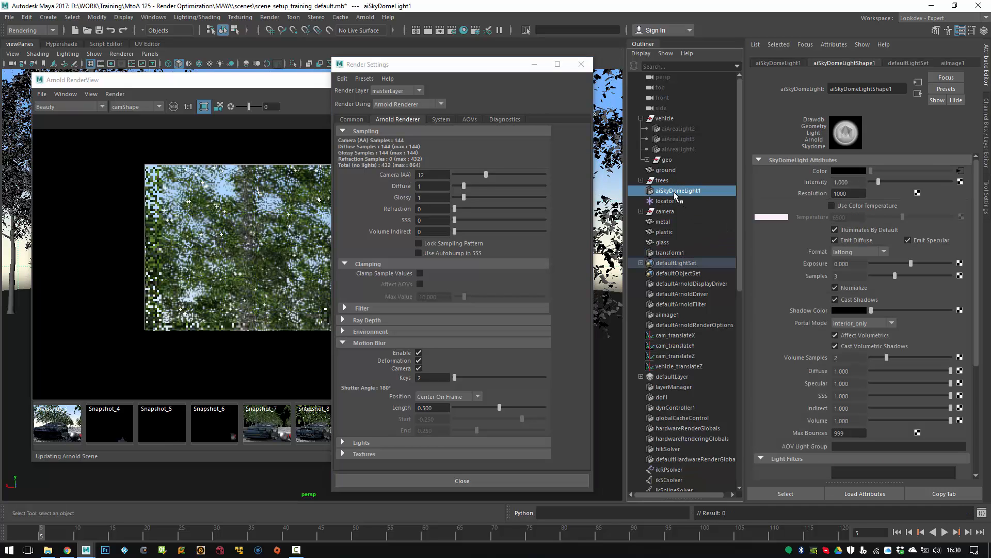
{"action": "left_click", "coordinate": [852, 278]}
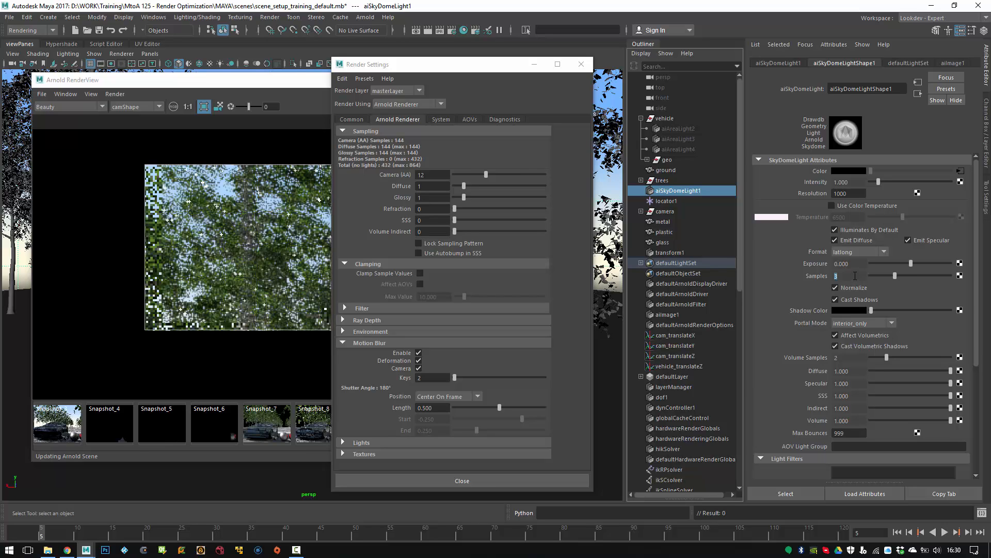
{"action": "type", "text": "2"}
{"action": "key", "text": "Return"}
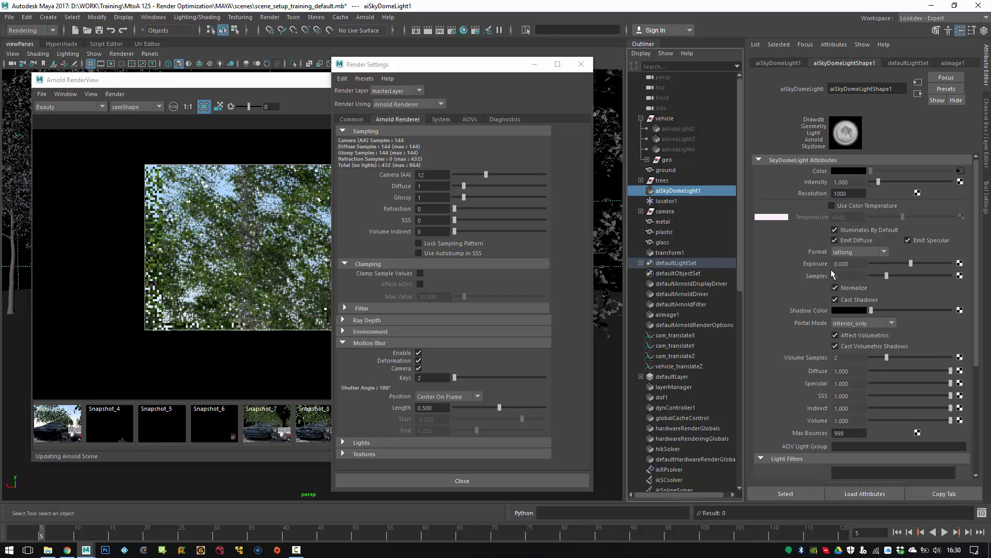
Place the Render Settings beside the render again and set the system Bucket Size to 32
{"action": "left_click_drag", "start_coordinate": [472, 71], "coordinate": [677, 62]}
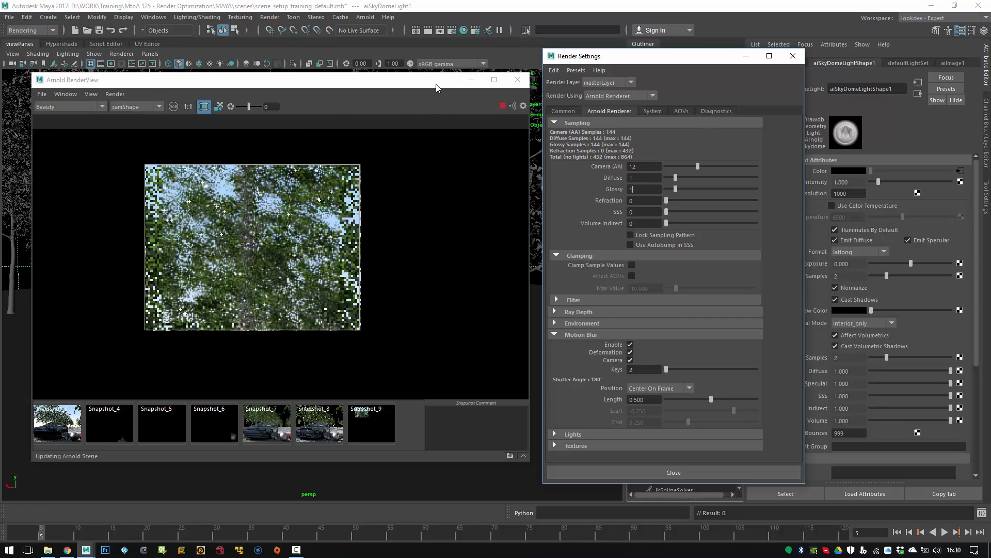
{"action": "left_click_drag", "start_coordinate": [531, 142], "coordinate": [531, 142]}
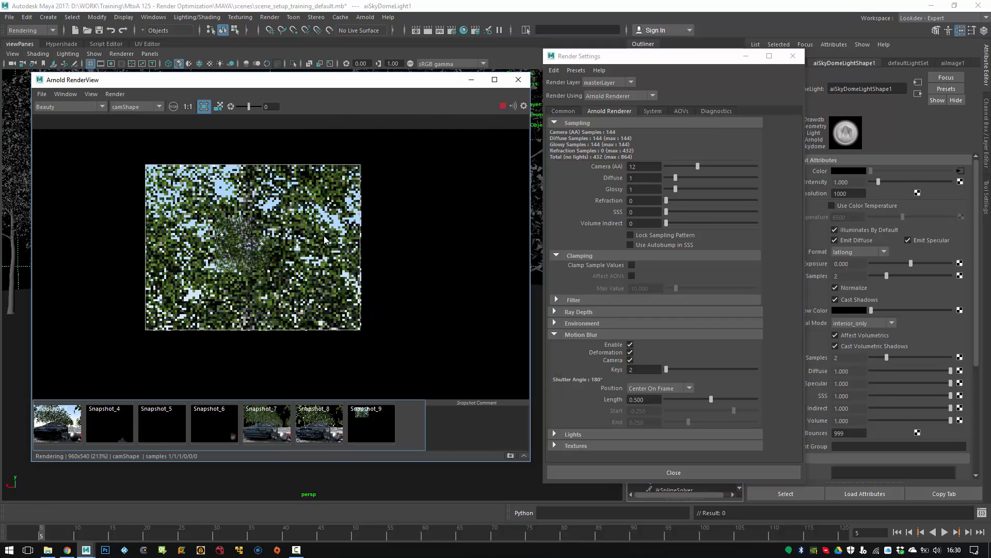
{"action": "left_click", "coordinate": [653, 111]}
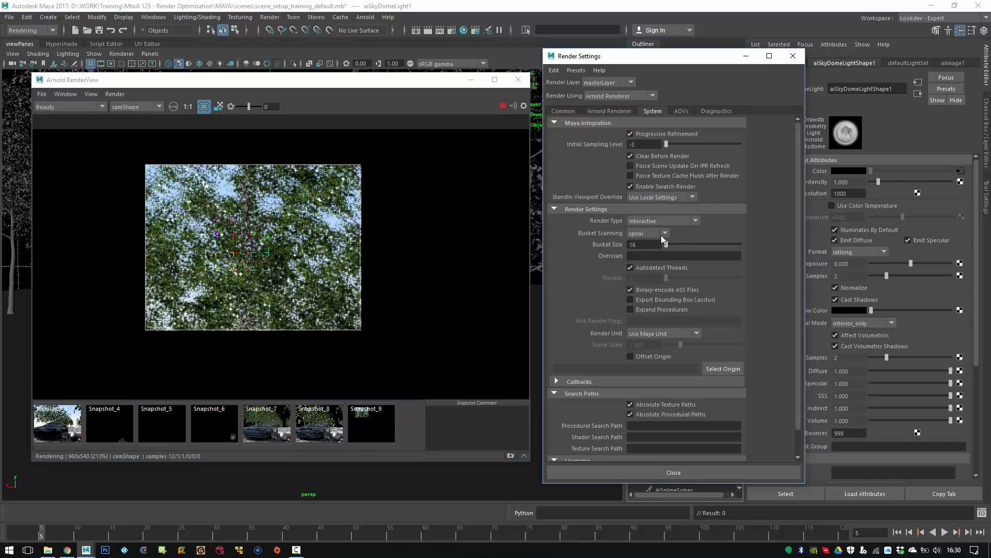
{"action": "left_click_drag", "start_coordinate": [646, 244], "coordinate": [591, 238]}
{"action": "type", "text": "32"}
{"action": "key", "text": "Return"}
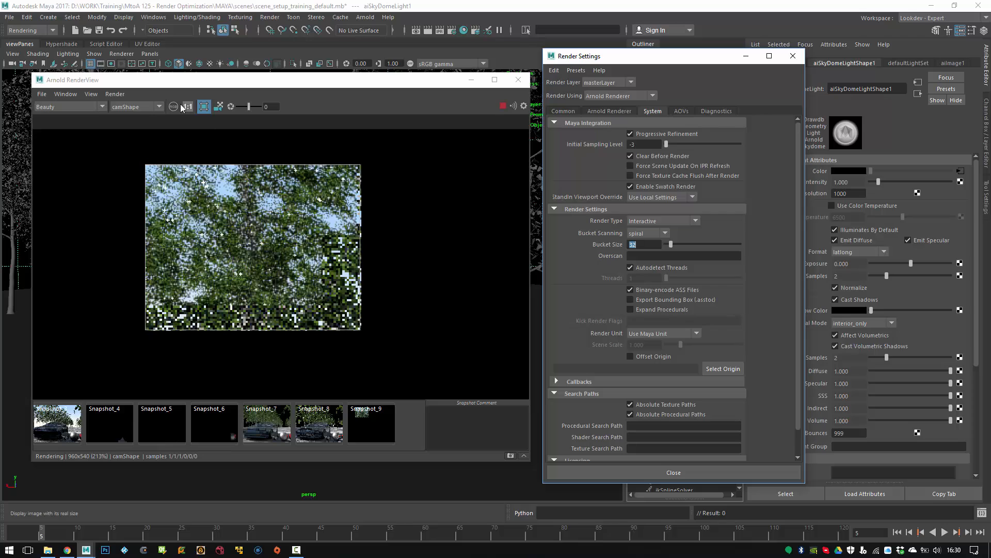
Turn off the crop region and render the full frame with the car in a wider RenderView
{"action": "left_click", "coordinate": [186, 107]}
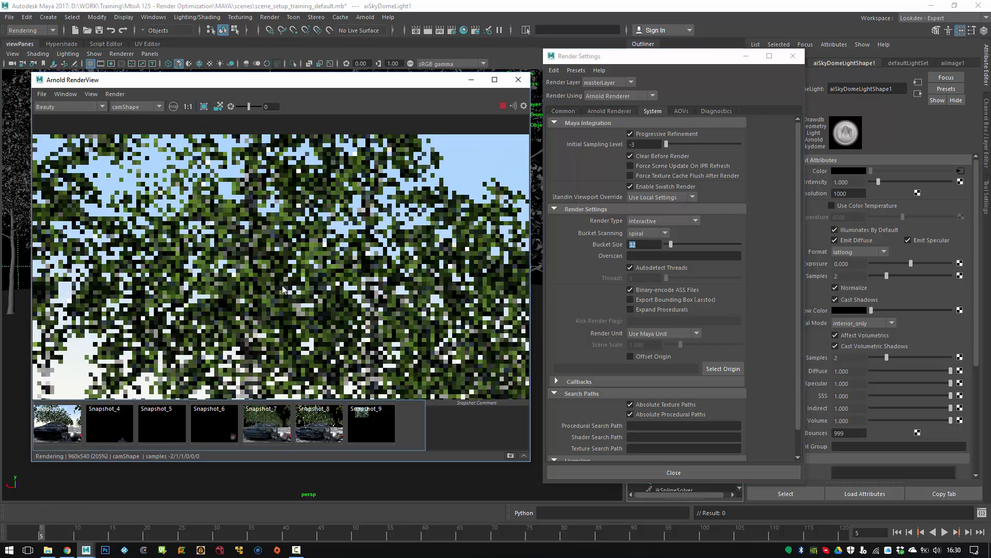
{"action": "scroll", "coordinate": [217, 195], "scroll_direction": "down", "scroll_amount": 3}
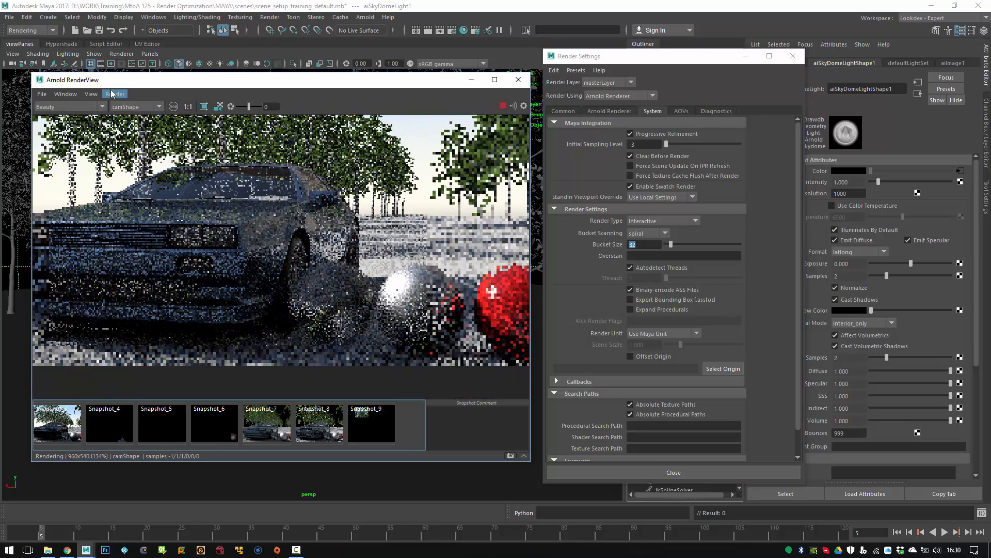
{"action": "left_click", "coordinate": [112, 93]}
{"action": "left_click", "coordinate": [167, 171]}
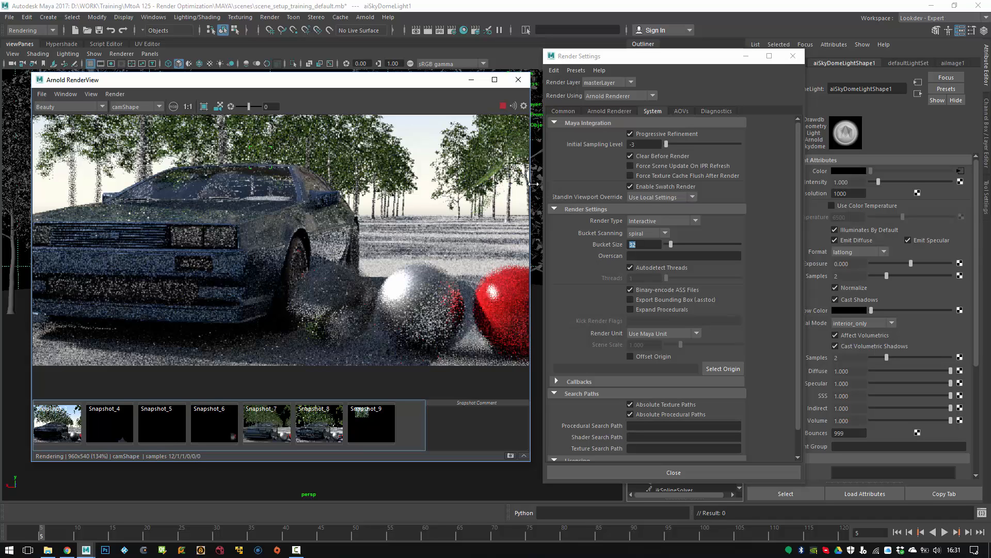
{"action": "left_click_drag", "start_coordinate": [533, 183], "coordinate": [567, 187]}
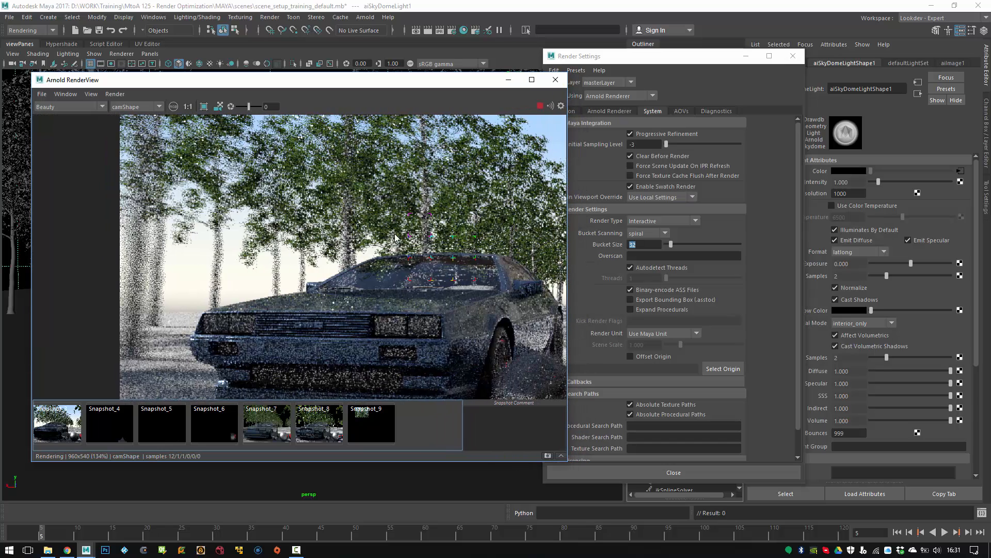
Enable cropped rendering and mark a region over the sphere beside the car, moving it onto the front bumper
{"action": "middle_click_drag", "start_coordinate": [394, 233], "coordinate": [252, 150]}
{"action": "middle_click_drag", "start_coordinate": [258, 243], "coordinate": [145, 193]}
{"action": "middle_click_drag", "start_coordinate": [310, 275], "coordinate": [311, 198]}
{"action": "scroll", "coordinate": [232, 199], "scroll_direction": "up", "scroll_amount": 1}
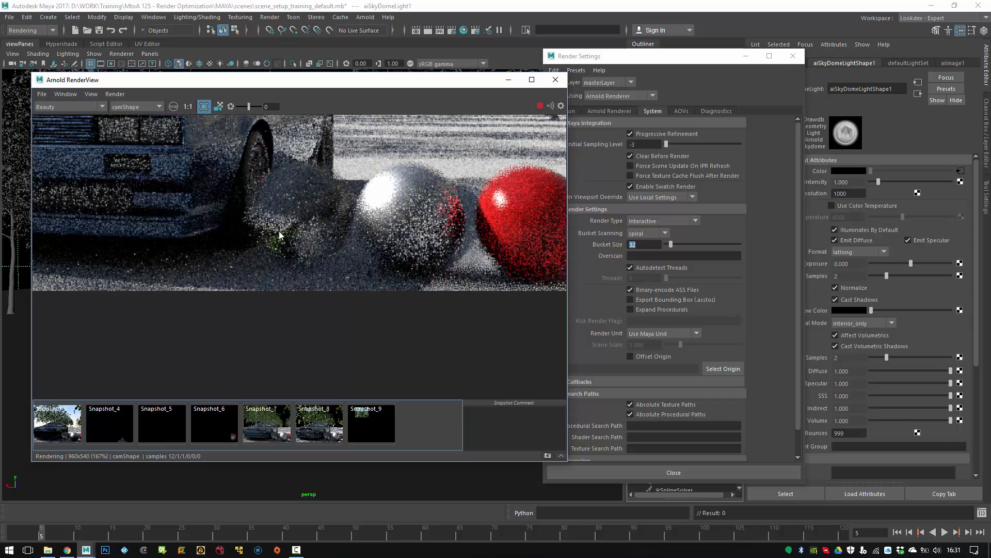
{"action": "mouse_move", "coordinate": [179, 146]}
{"action": "left_mouse_down"}
{"action": "mouse_move", "coordinate": [391, 298]}
{"action": "mouse_move", "coordinate": [372, 290]}
{"action": "left_mouse_up"}
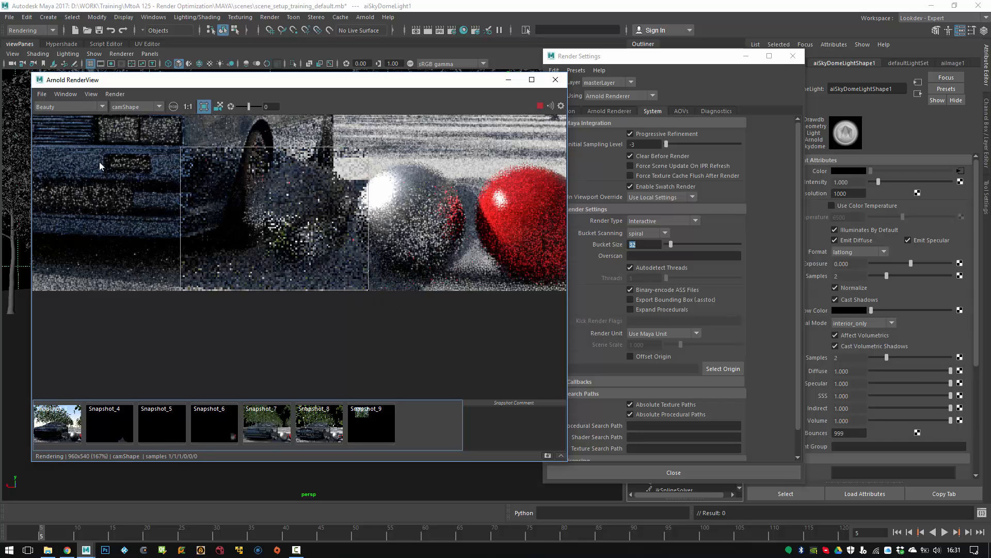
{"action": "left_click_drag", "start_coordinate": [78, 144], "coordinate": [250, 301]}
Turn off Progressive Refinement for the render and move the RenderView over the middle of the workspace
{"action": "left_click", "coordinate": [114, 94]}
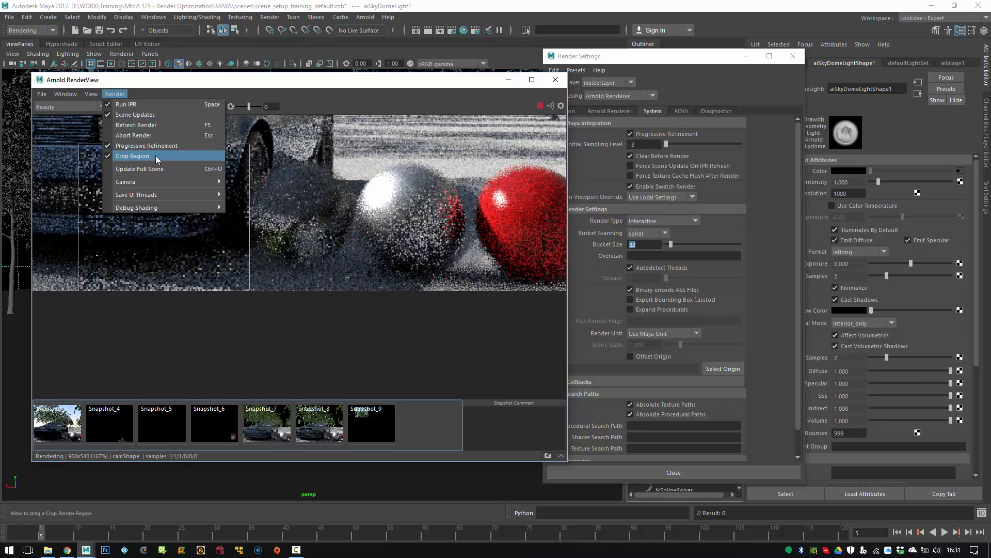
{"action": "left_click", "coordinate": [139, 169]}
{"action": "left_click_drag", "start_coordinate": [163, 81], "coordinate": [353, 119]}
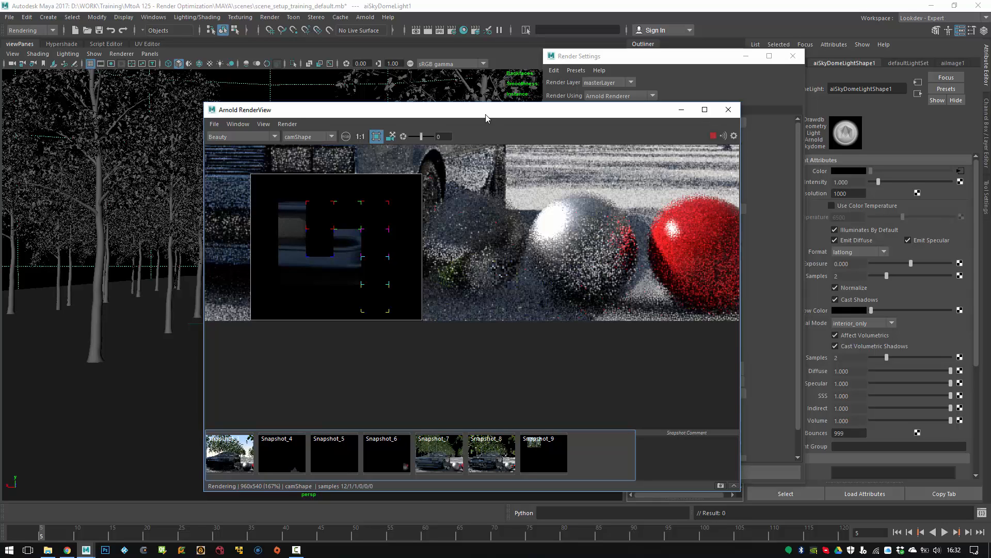
{"action": "left_click_drag", "start_coordinate": [475, 117], "coordinate": [453, 110]}
Check the Save UI Threads options of the RenderView, keeping 1 selected
{"action": "left_click", "coordinate": [265, 116]}
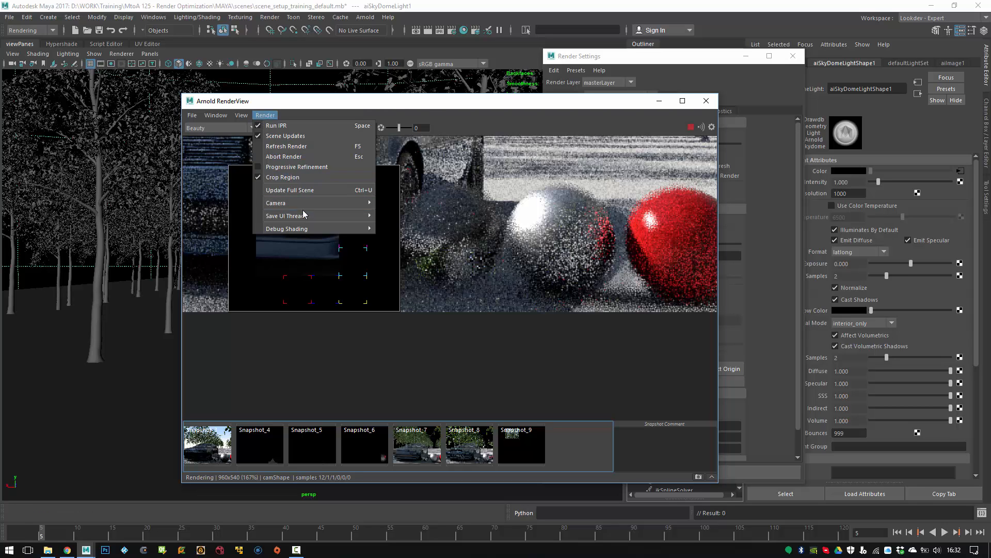
{"action": "mouse_move", "coordinate": [309, 216]}
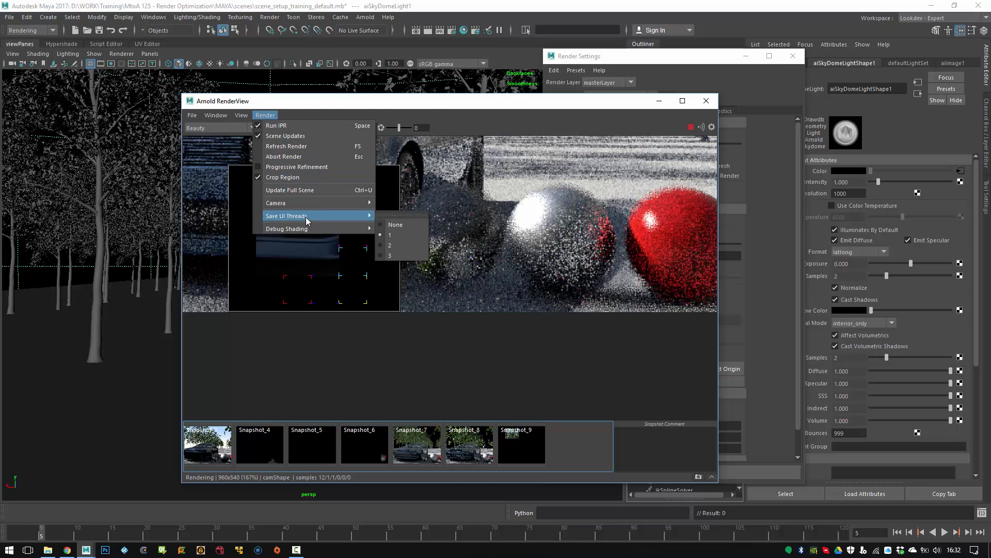
{"action": "left_click", "coordinate": [408, 237]}
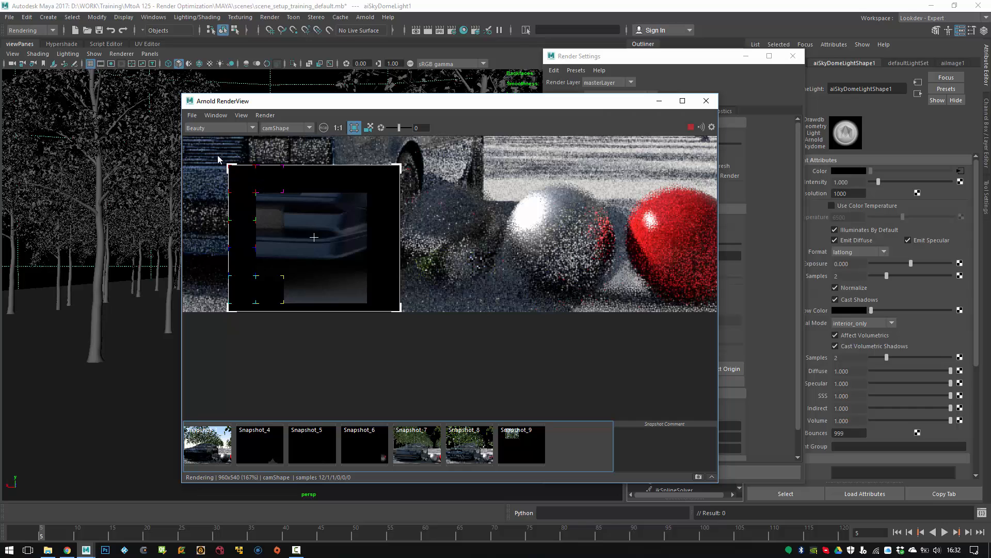
Inspect the cropped bumper in the direct_diffuse, direct_specular and direct_specular_2 AOVs in turn
{"action": "left_click", "coordinate": [221, 128]}
{"action": "left_click", "coordinate": [218, 144]}
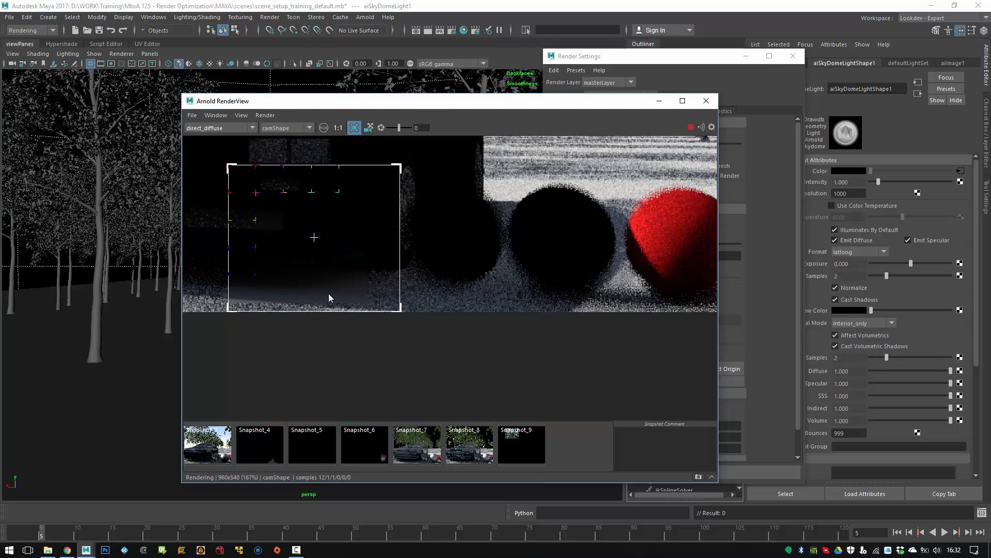
{"action": "left_click", "coordinate": [199, 128]}
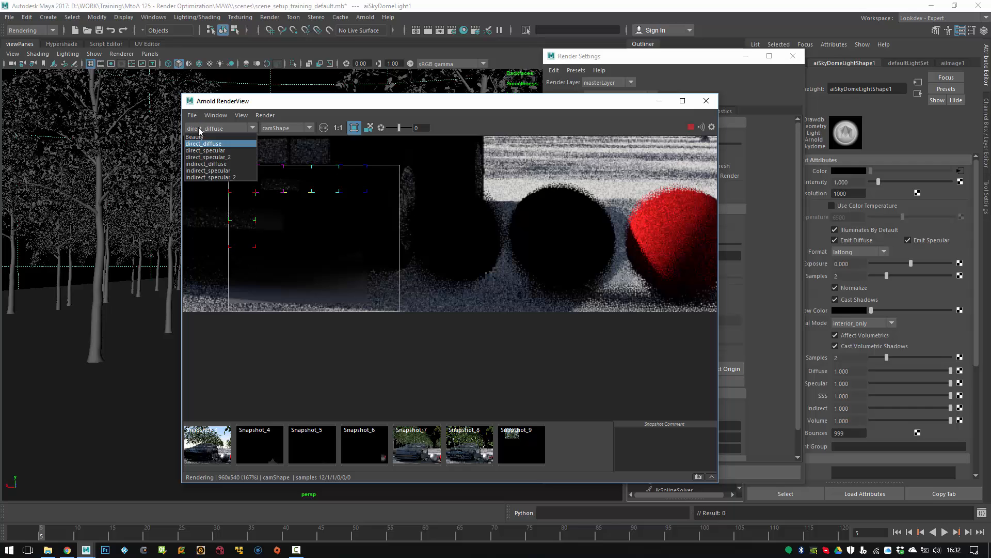
{"action": "left_click", "coordinate": [214, 151]}
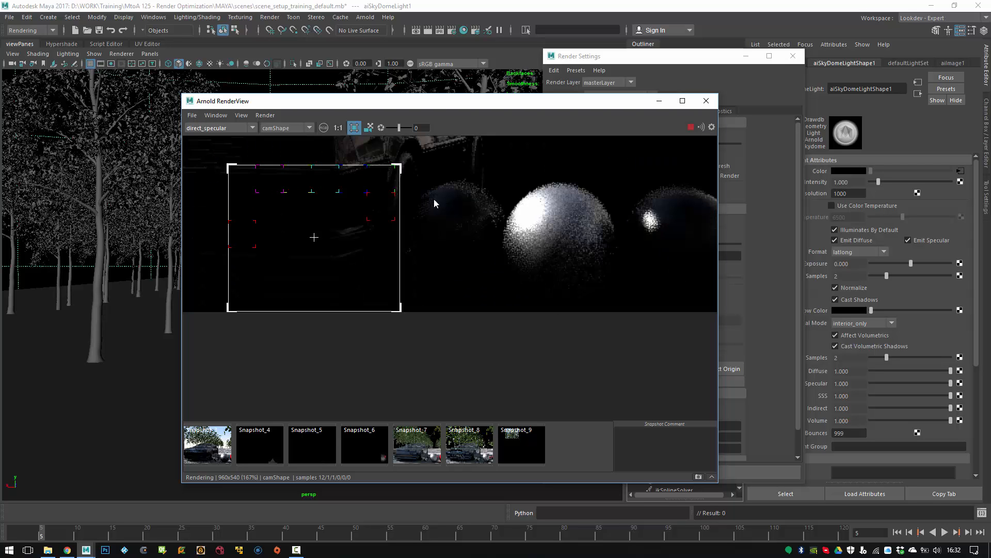
{"action": "left_click", "coordinate": [228, 130]}
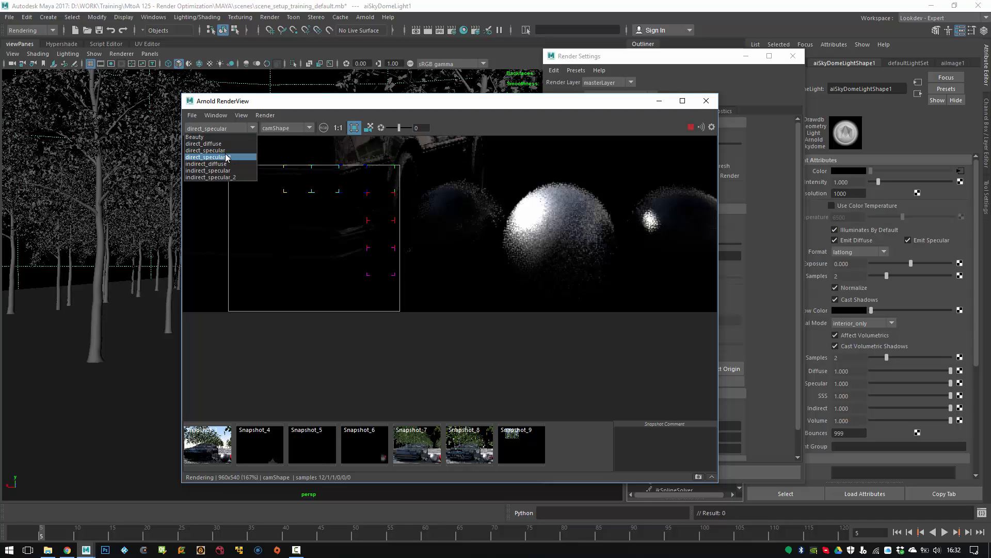
{"action": "left_click", "coordinate": [226, 157]}
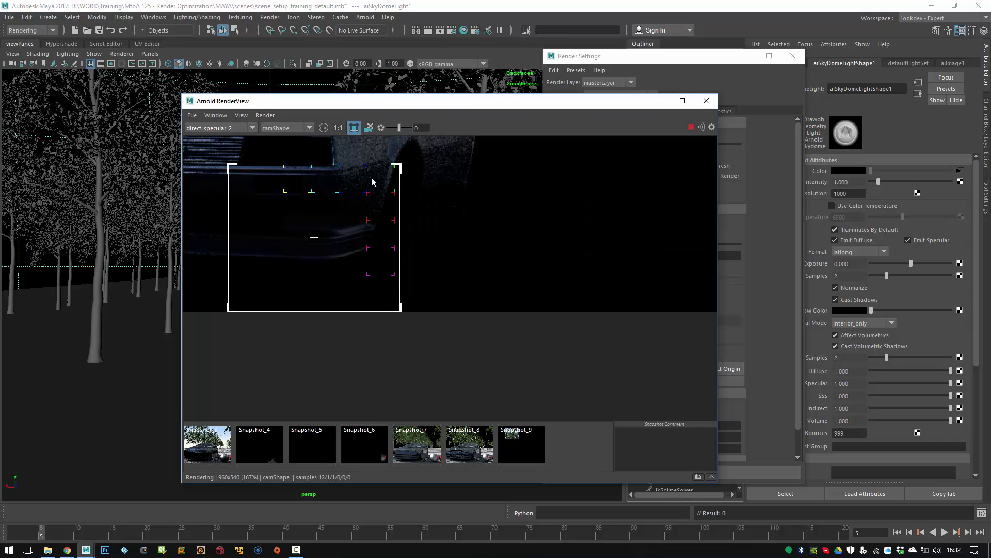
Crop the direct_specular_2 render to the car's front fender, turn Progressive Refinement back on and widen the RenderView slightly
{"action": "left_click", "coordinate": [338, 127]}
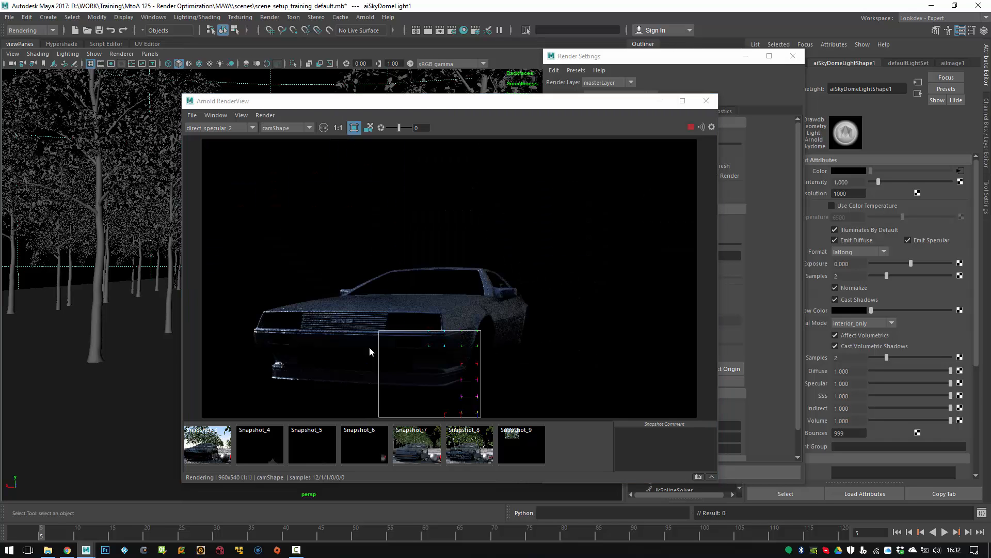
{"action": "right_click_drag", "start_coordinate": [370, 347], "coordinate": [558, 405], "text": "alt"}
{"action": "middle_click_drag", "start_coordinate": [555, 352], "coordinate": [546, 207], "text": "alt"}
{"action": "right_click_drag", "start_coordinate": [419, 243], "coordinate": [553, 207], "text": "alt"}
{"action": "middle_click_drag", "start_coordinate": [464, 183], "coordinate": [473, 266], "text": "alt"}
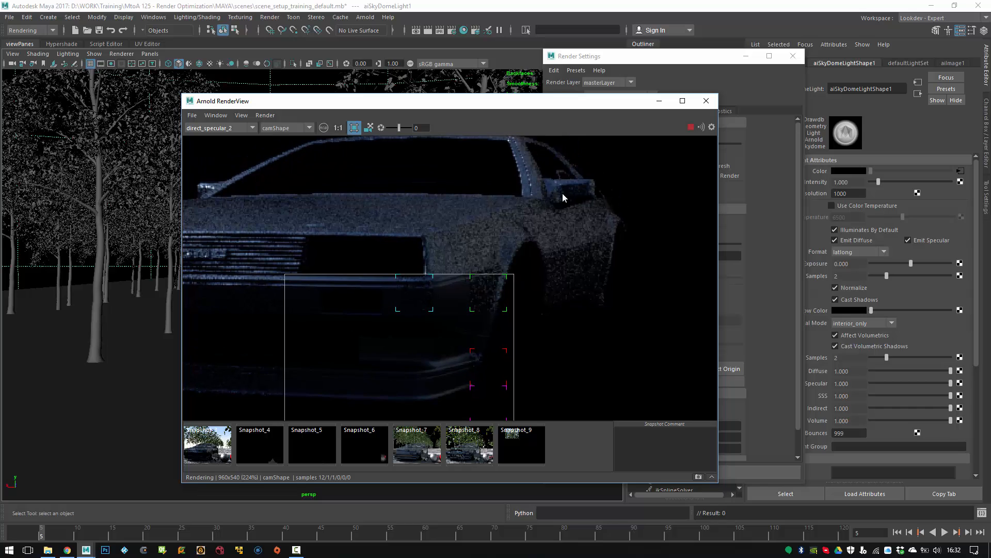
{"action": "left_click_drag", "start_coordinate": [562, 194], "coordinate": [401, 279]}
{"action": "left_click", "coordinate": [269, 117]}
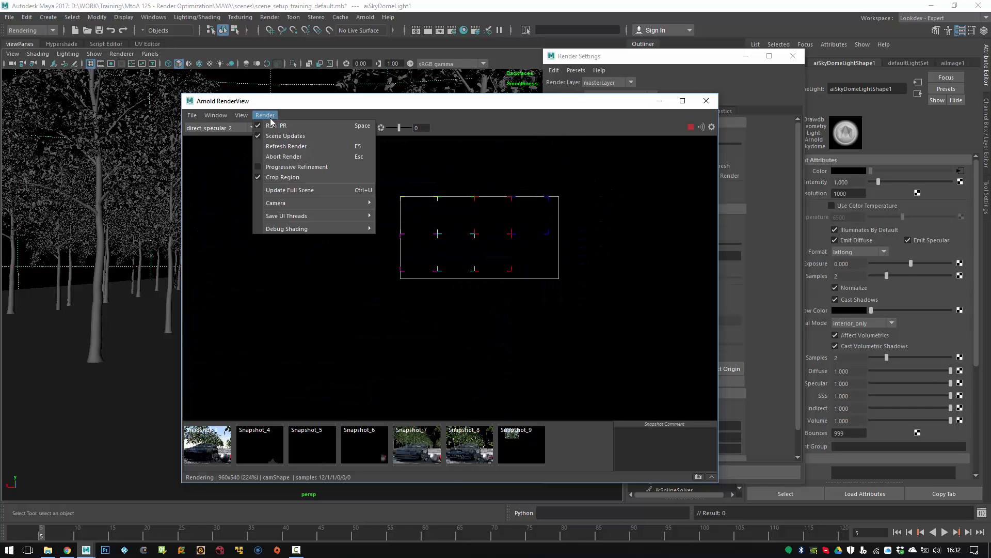
{"action": "left_click", "coordinate": [283, 167]}
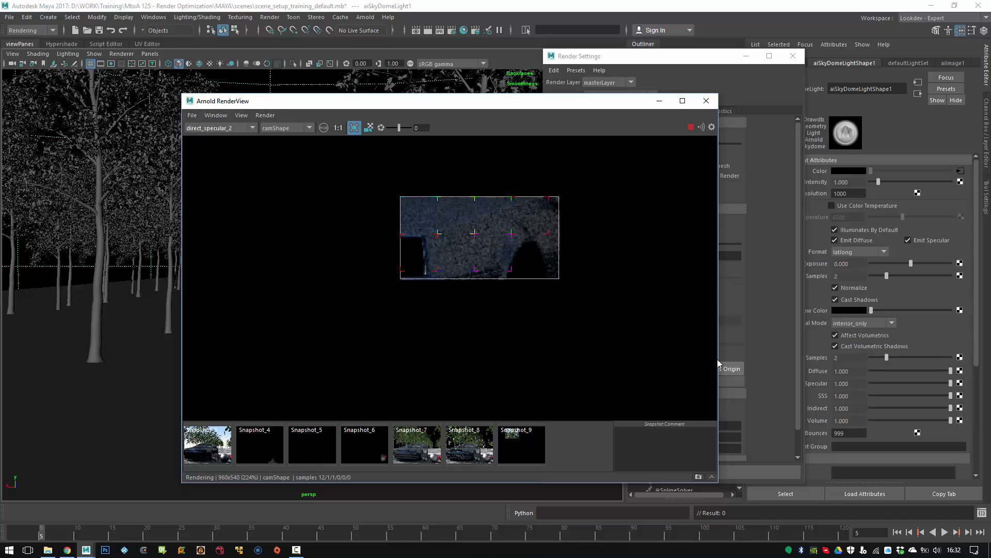
{"action": "left_click_drag", "start_coordinate": [718, 358], "coordinate": [732, 358]}
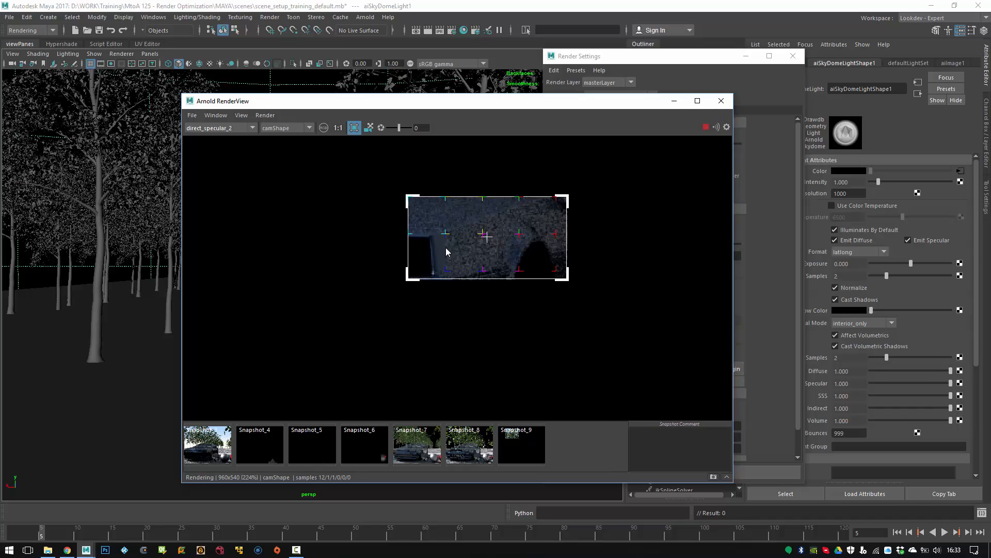
Display the indirect_diffuse AOV and move the crop region from the car's front onto the ground below it
{"action": "left_click", "coordinate": [221, 128]}
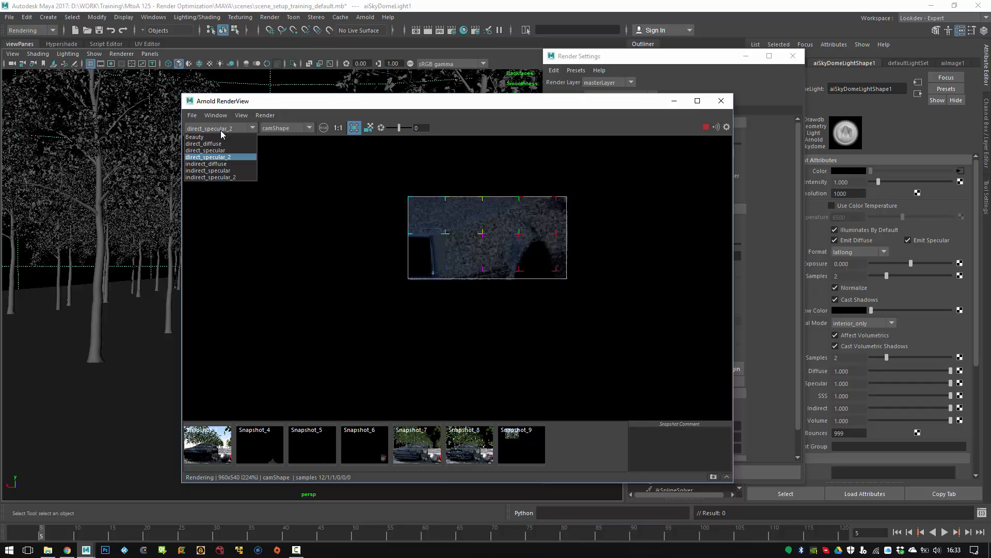
{"action": "left_click", "coordinate": [220, 163]}
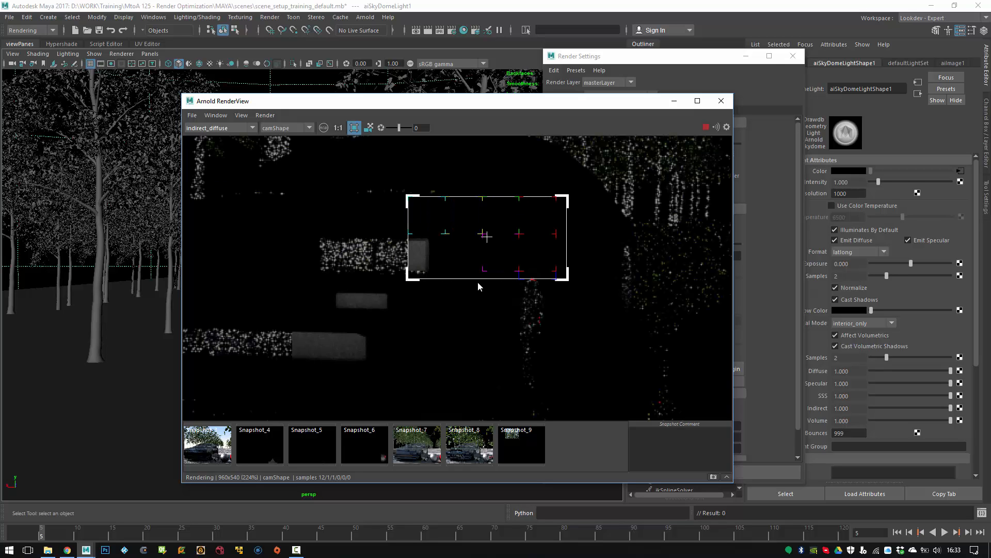
{"action": "left_click_drag", "start_coordinate": [255, 243], "coordinate": [492, 419]}
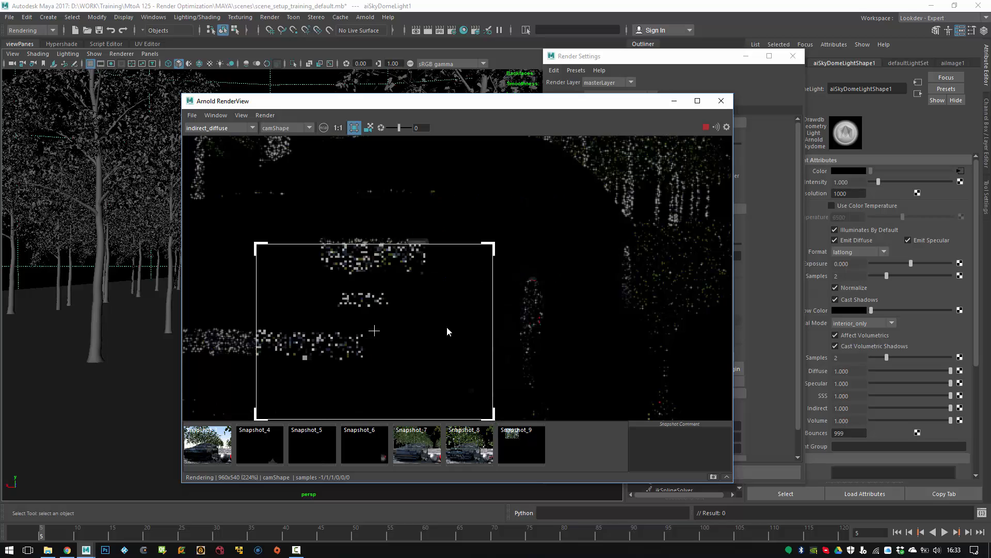
{"action": "middle_click_drag", "start_coordinate": [431, 268], "coordinate": [440, 164]}
{"action": "left_click_drag", "start_coordinate": [567, 216], "coordinate": [363, 382]}
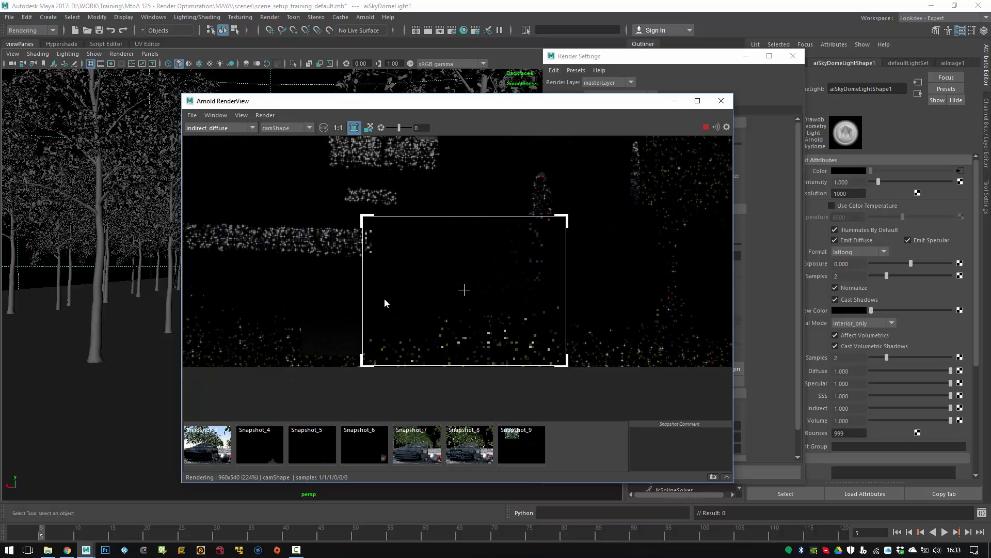
{"action": "left_click_drag", "start_coordinate": [371, 286], "coordinate": [539, 392]}
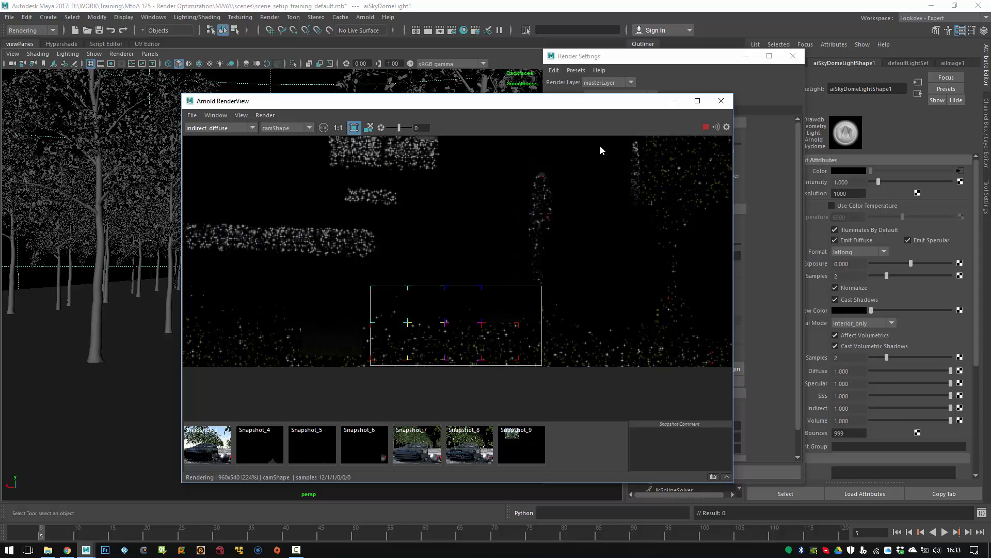
Place the Render Settings beside the RenderView and set the Arnold Diffuse samples to 2
{"action": "left_click_drag", "start_coordinate": [593, 108], "coordinate": [474, 118]}
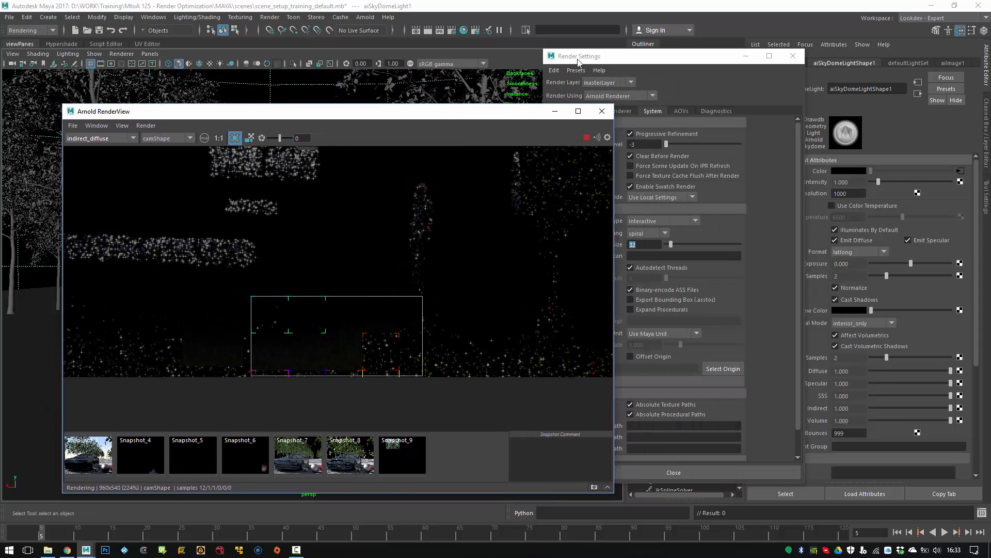
{"action": "left_click_drag", "start_coordinate": [586, 56], "coordinate": [656, 61]}
{"action": "left_click", "coordinate": [680, 116]}
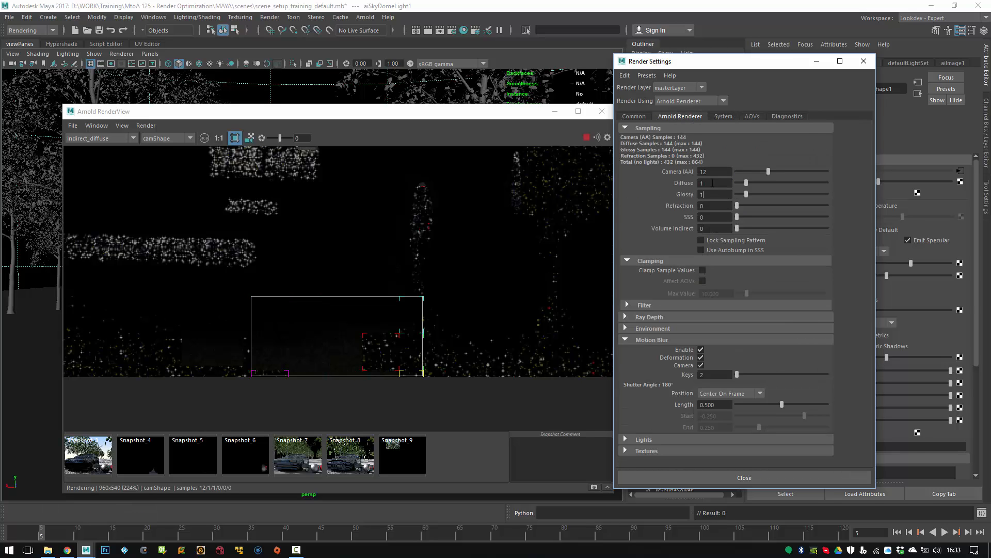
{"action": "type", "text": "2"}
{"action": "key", "text": "Return"}
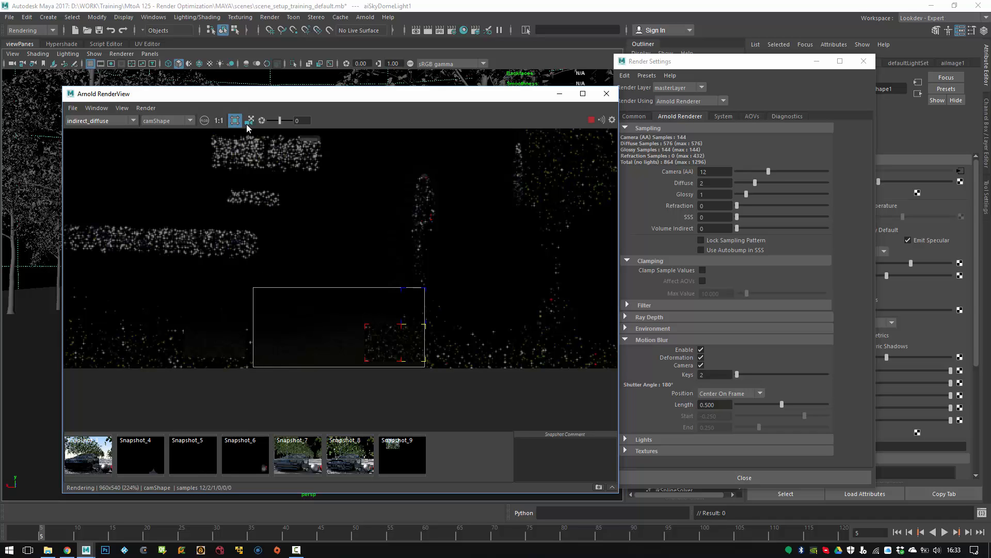
Display the indirect_specular AOV, crop the render to the sphere beside the car's front wheel and examine its noise
{"action": "left_click", "coordinate": [111, 120]}
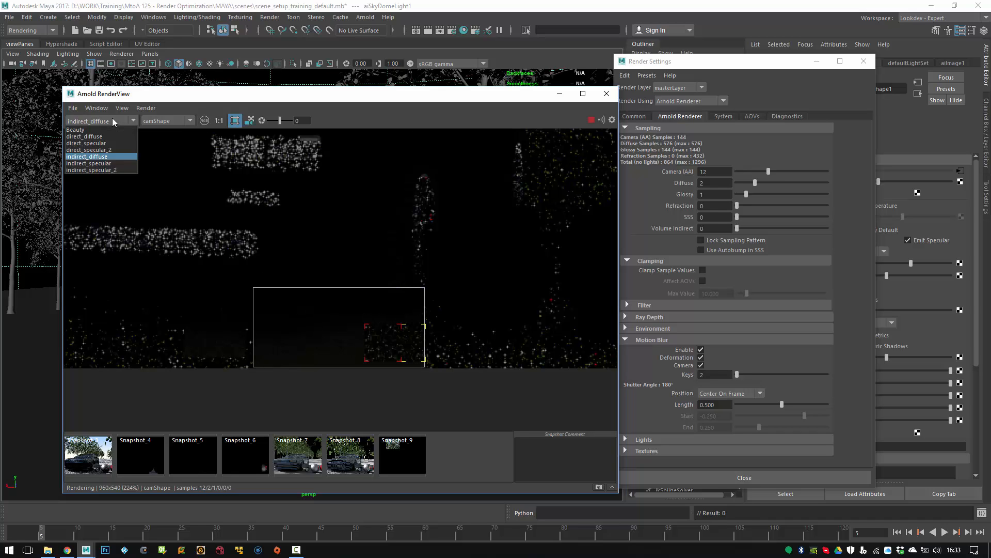
{"action": "left_click", "coordinate": [110, 164]}
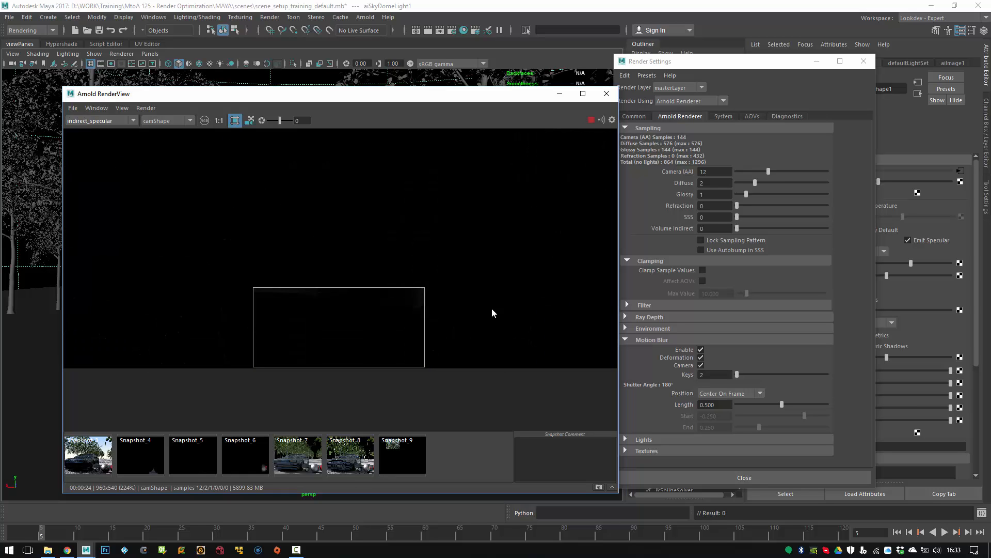
{"action": "middle_click_drag", "start_coordinate": [461, 303], "coordinate": [323, 324]}
{"action": "left_click_drag", "start_coordinate": [407, 210], "coordinate": [249, 338]}
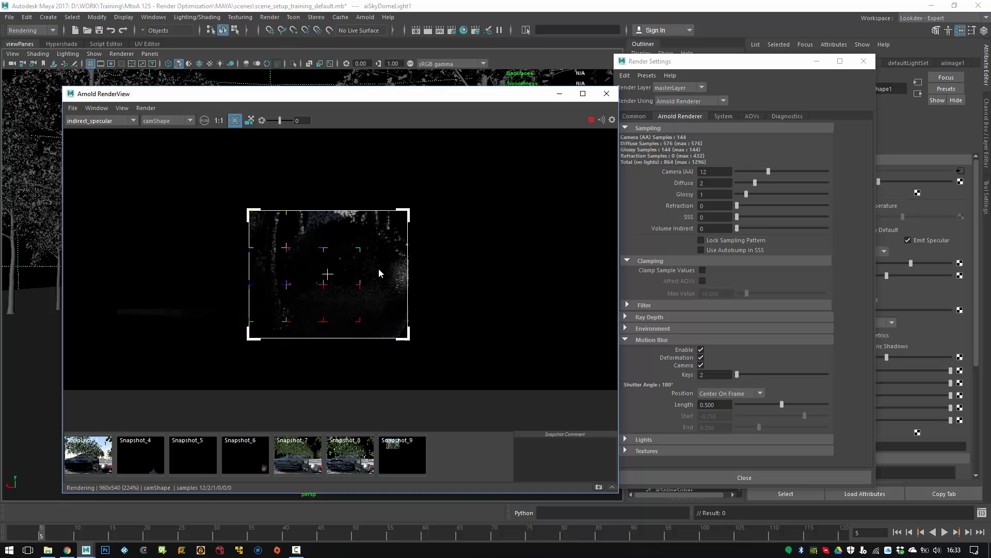
{"action": "left_click", "coordinate": [219, 120]}
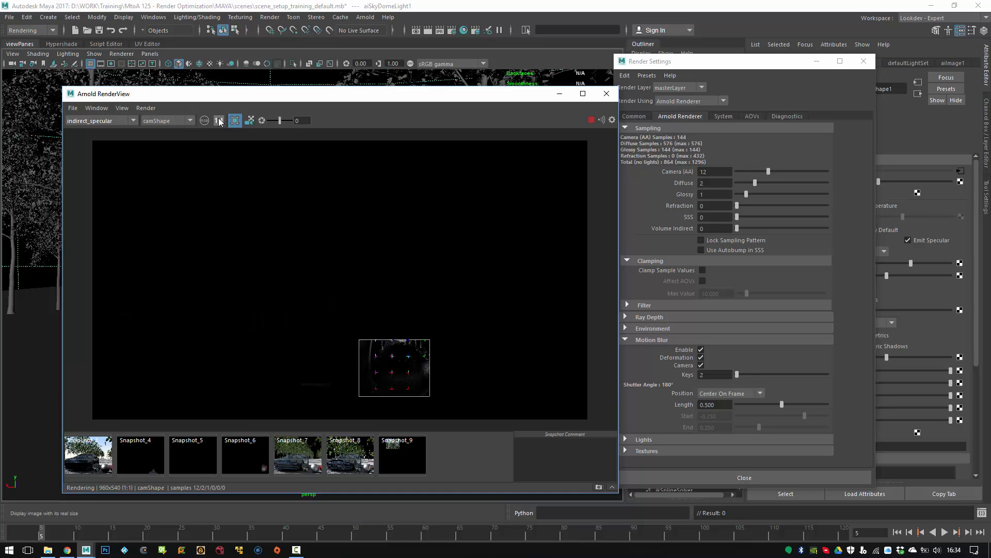
{"action": "right_click_drag", "start_coordinate": [309, 344], "coordinate": [587, 389], "text": "alt"}
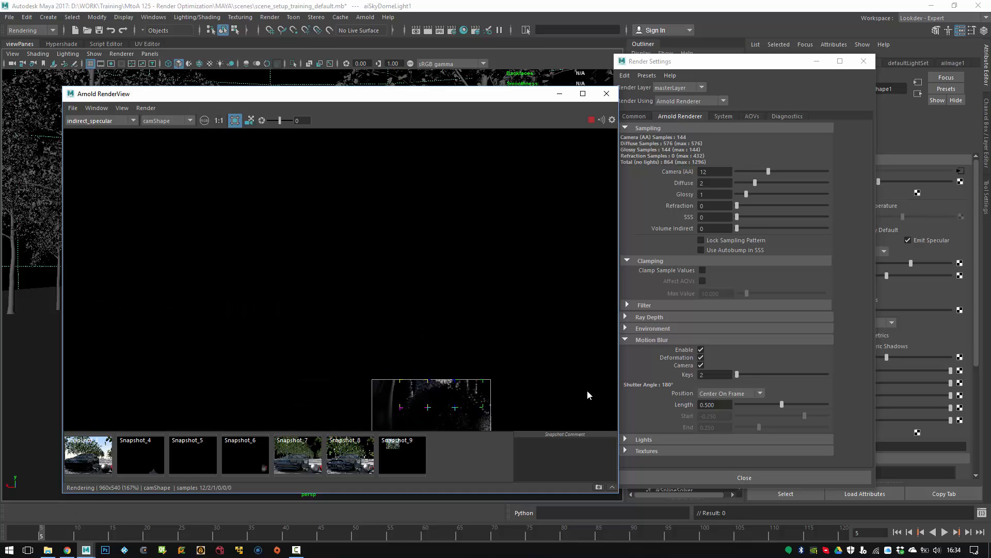
{"action": "middle_click_drag", "start_coordinate": [471, 382], "coordinate": [398, 237], "text": "alt"}
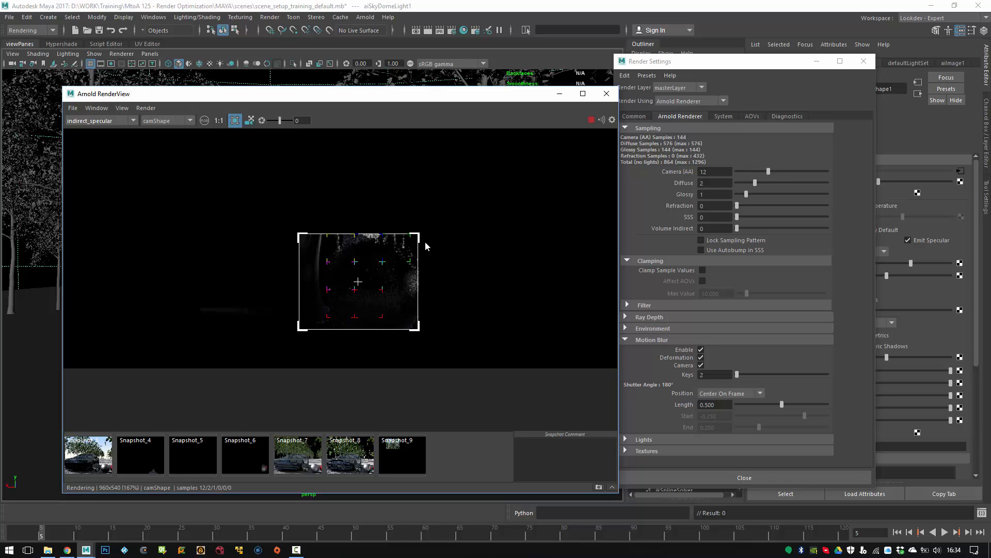
{"action": "right_click_drag", "start_coordinate": [321, 248], "coordinate": [498, 293], "text": "alt"}
{"action": "middle_click_drag", "start_coordinate": [499, 293], "coordinate": [440, 234], "text": "alt"}
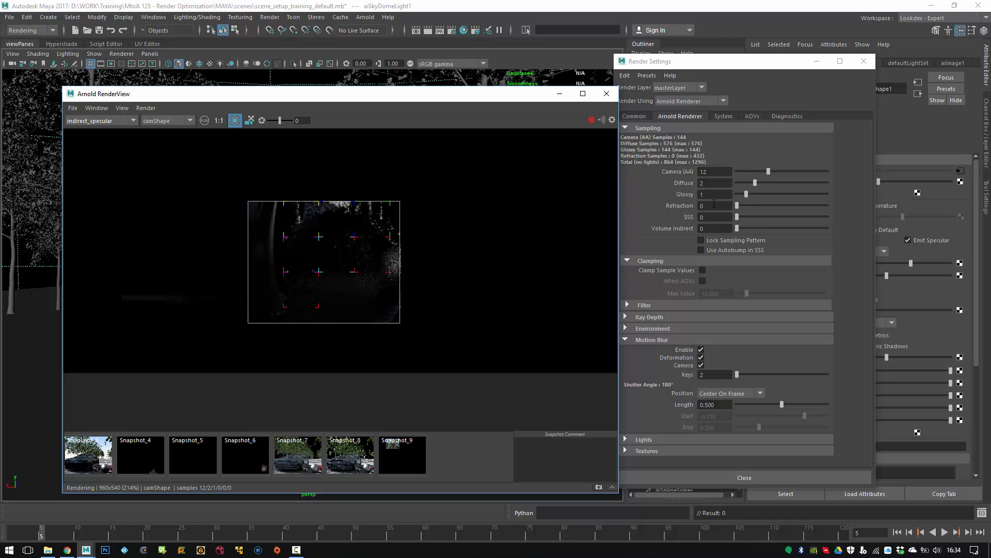
Return the RenderView to the Beauty output at 1:1
{"action": "left_click", "coordinate": [219, 122]}
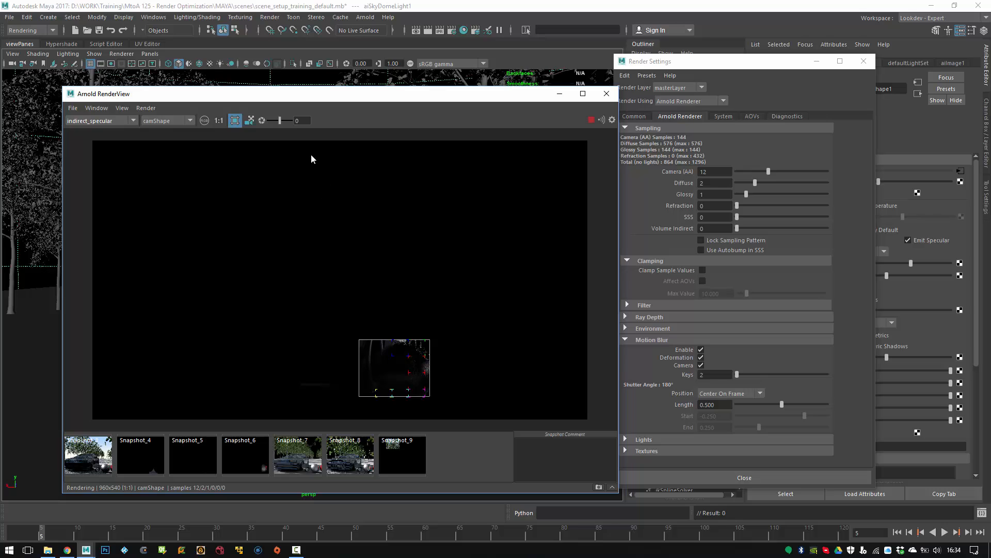
{"action": "left_click", "coordinate": [99, 120]}
{"action": "left_click", "coordinate": [95, 127]}
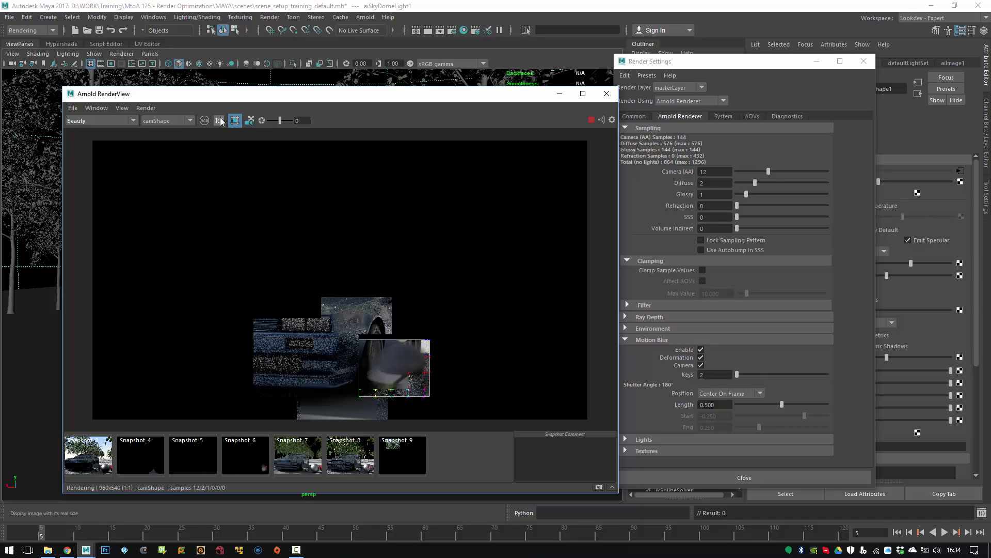
{"action": "left_click_drag", "start_coordinate": [722, 173], "coordinate": [675, 173]}
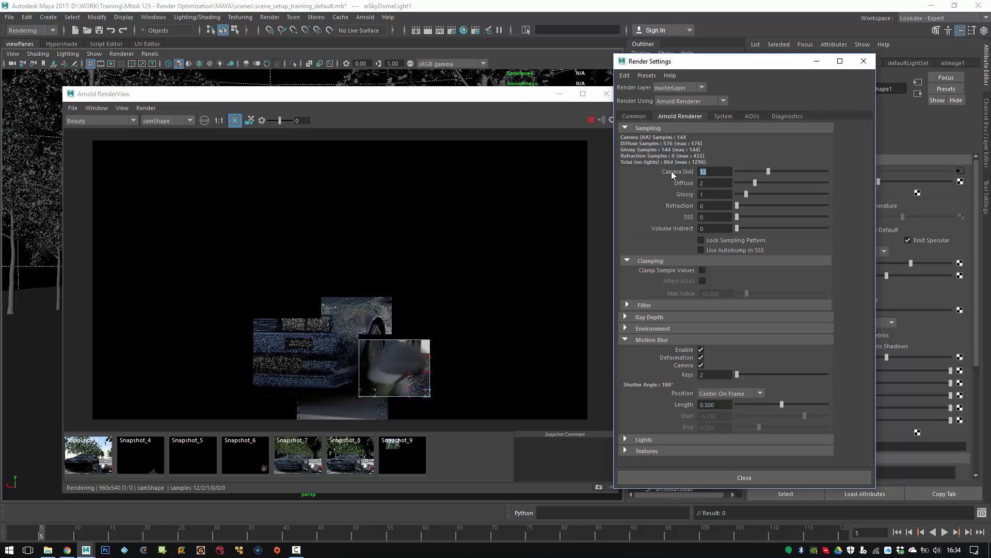
{"action": "left_click_drag", "start_coordinate": [706, 184], "coordinate": [695, 193]}
{"action": "left_click", "coordinate": [724, 185]}
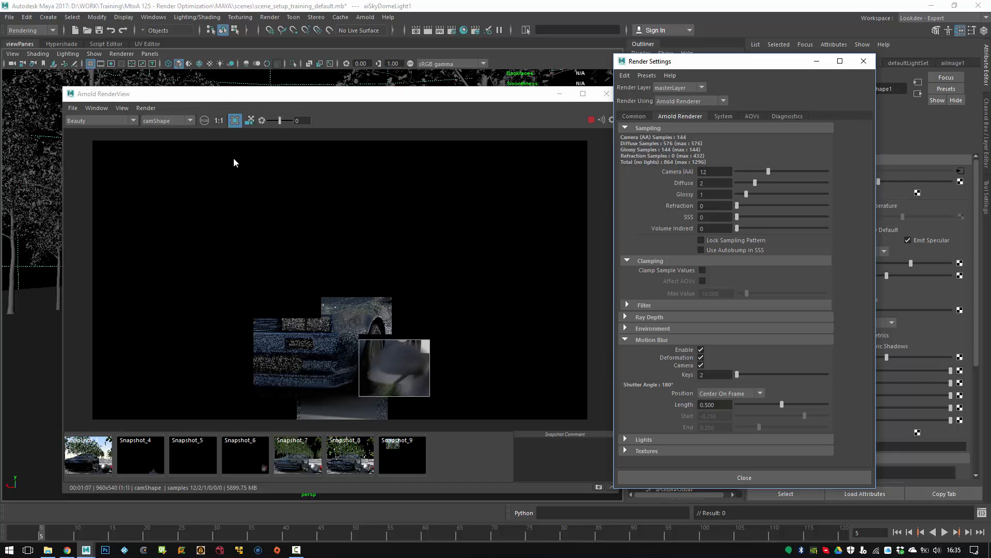
Set the Arnold render bucket size to 64
{"action": "left_click", "coordinate": [723, 117]}
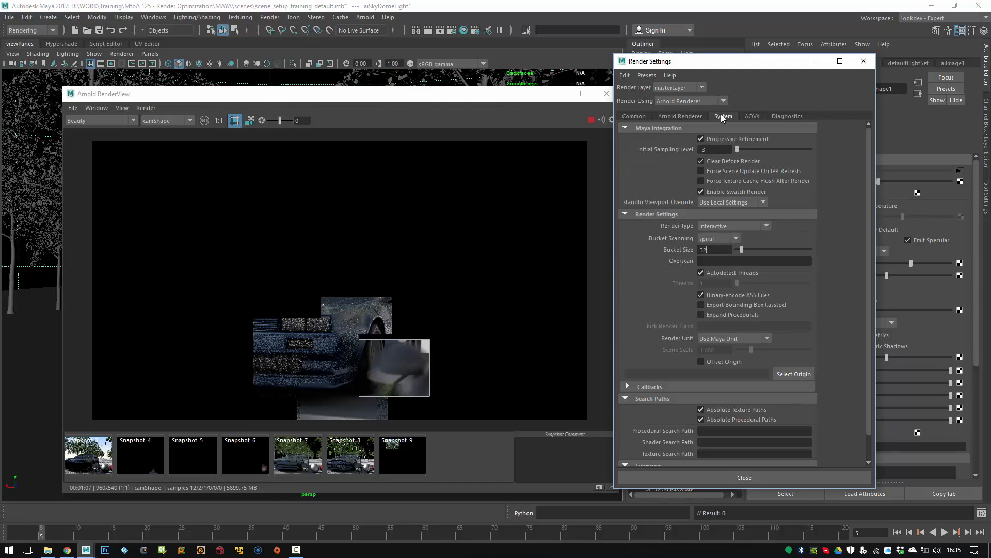
{"action": "left_click_drag", "start_coordinate": [715, 249], "coordinate": [638, 236]}
{"action": "type", "text": "64"}
{"action": "key", "text": "Return"}
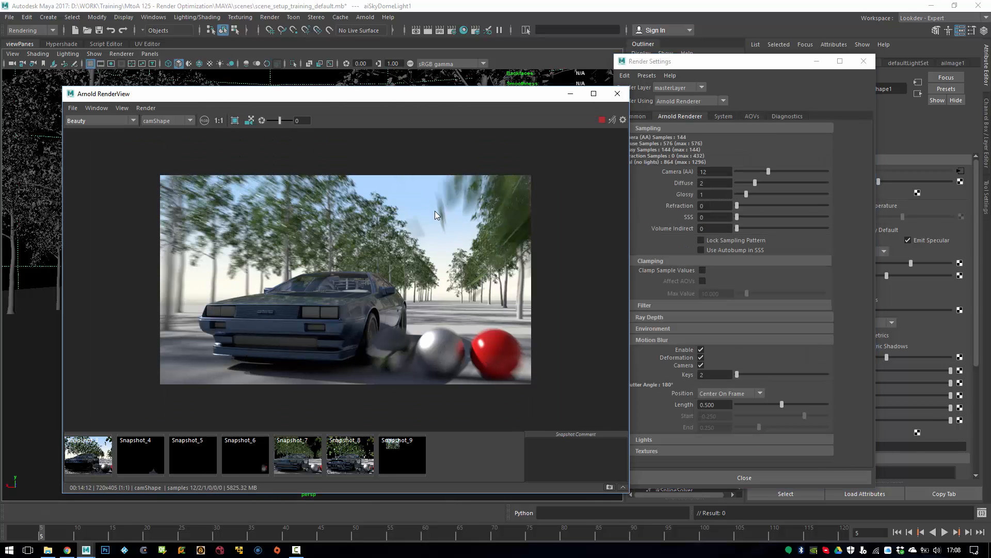
Display the indirect_specular AOV of the full-frame render and set the Arnold Glossy samples to 3
{"action": "left_click", "coordinate": [108, 122]}
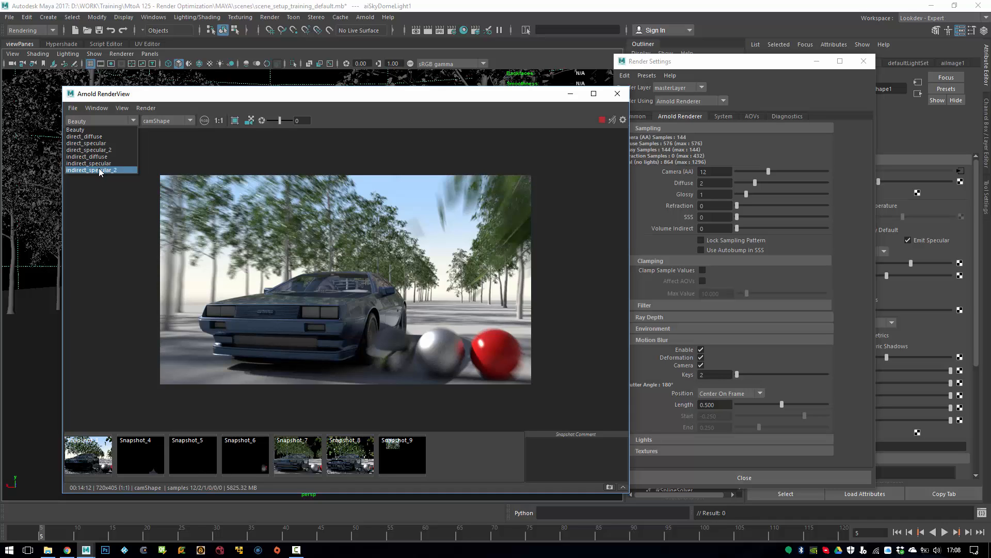
{"action": "left_click", "coordinate": [98, 163]}
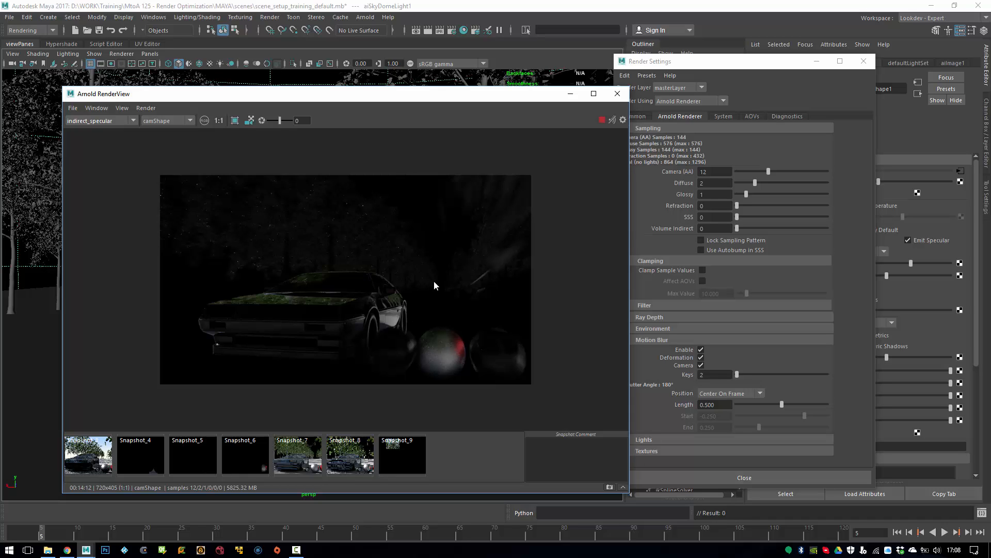
{"action": "double_click", "coordinate": [708, 194]}
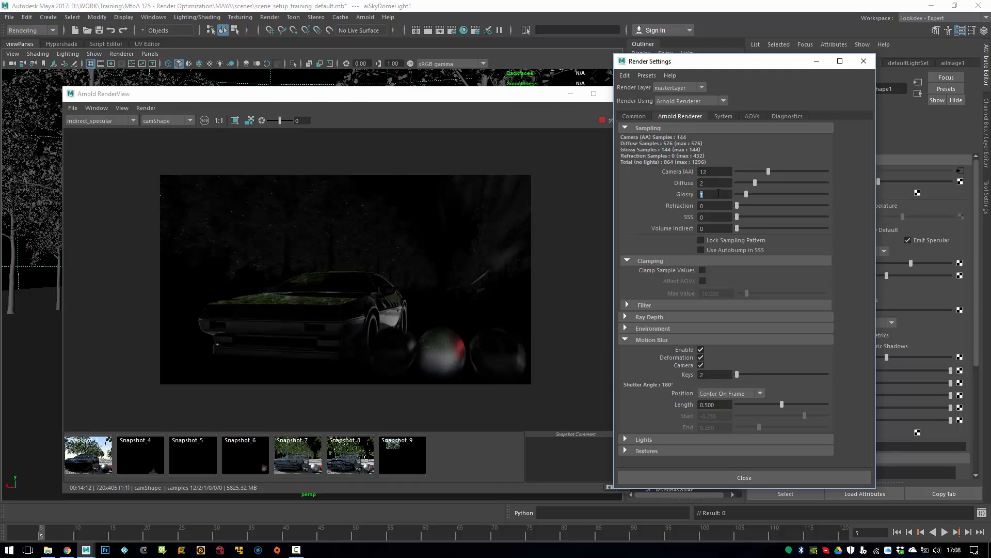
{"action": "type", "text": "3"}
Set the Arnold bucket size to 16 and store a snapshot of the indirect_specular render
{"action": "left_click", "coordinate": [721, 114]}
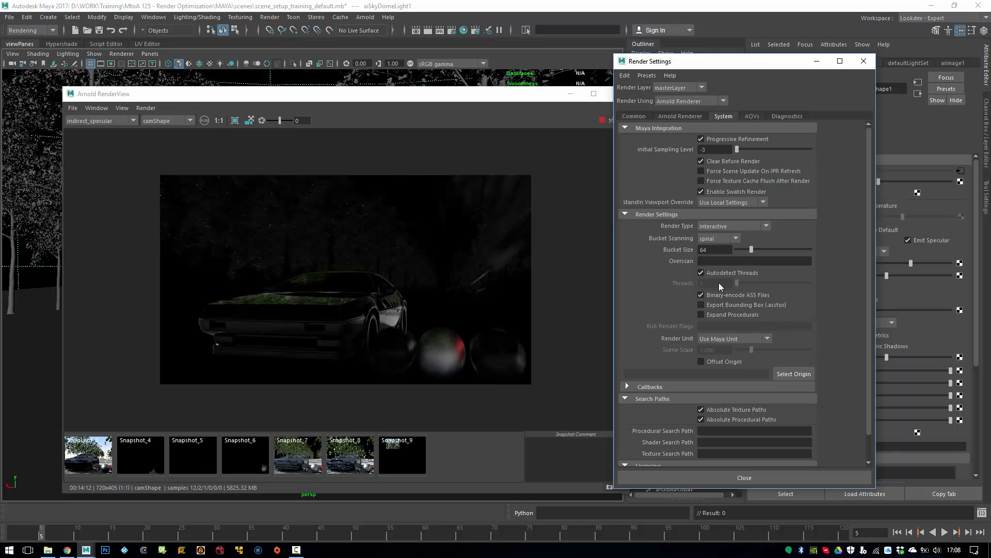
{"action": "left_click_drag", "start_coordinate": [699, 248], "coordinate": [673, 240]}
{"action": "type", "text": "16"}
{"action": "key", "text": "Return"}
{"action": "left_click", "coordinate": [460, 96]}
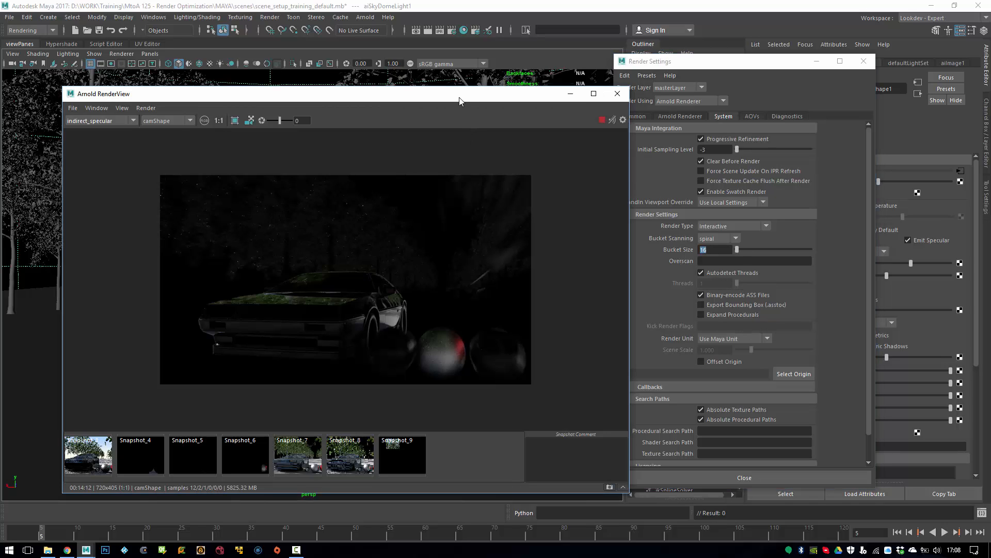
{"action": "left_click", "coordinate": [609, 487]}
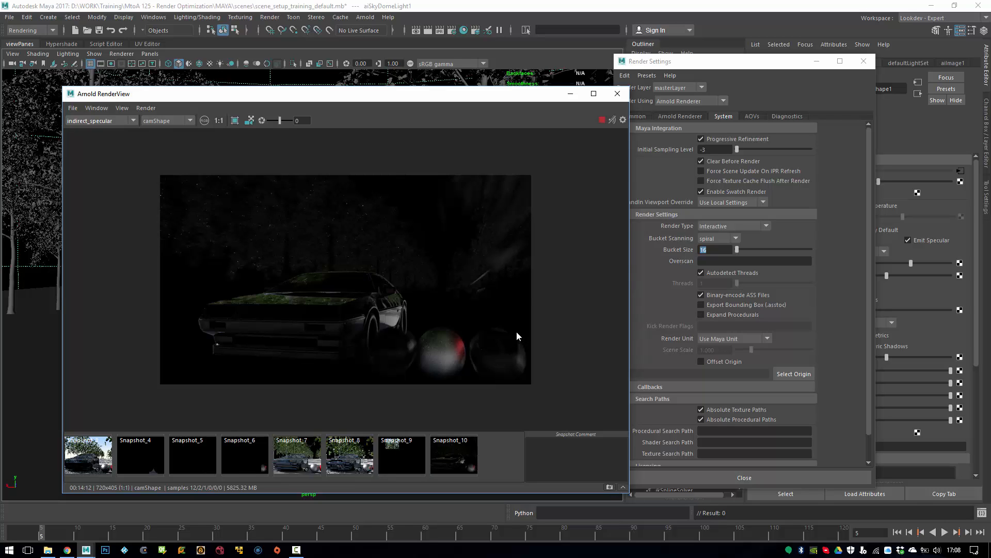
Crop the render to the silver sphere and turn scene updates back on
{"action": "left_click", "coordinate": [680, 129]}
{"action": "left_click", "coordinate": [677, 117]}
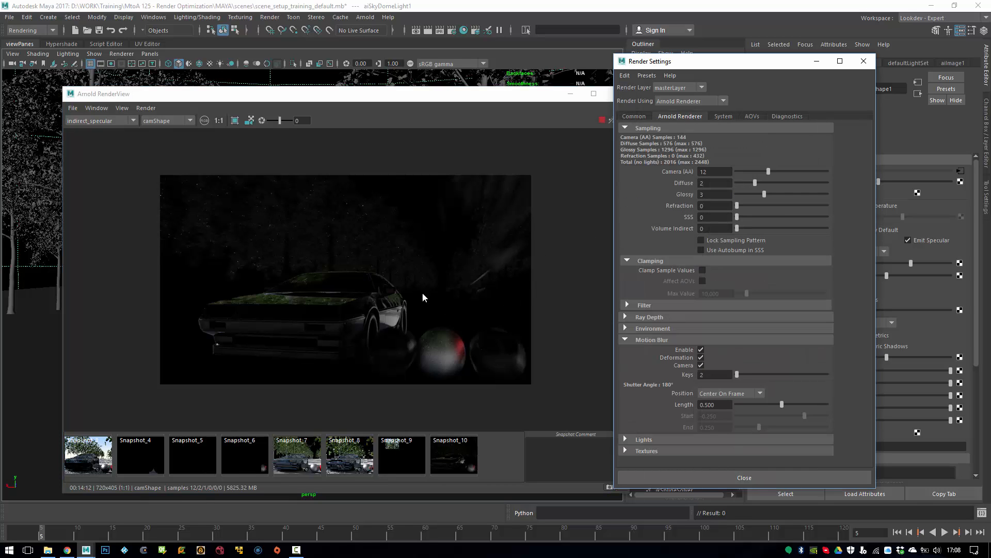
{"action": "left_click_drag", "start_coordinate": [411, 317], "coordinate": [477, 381]}
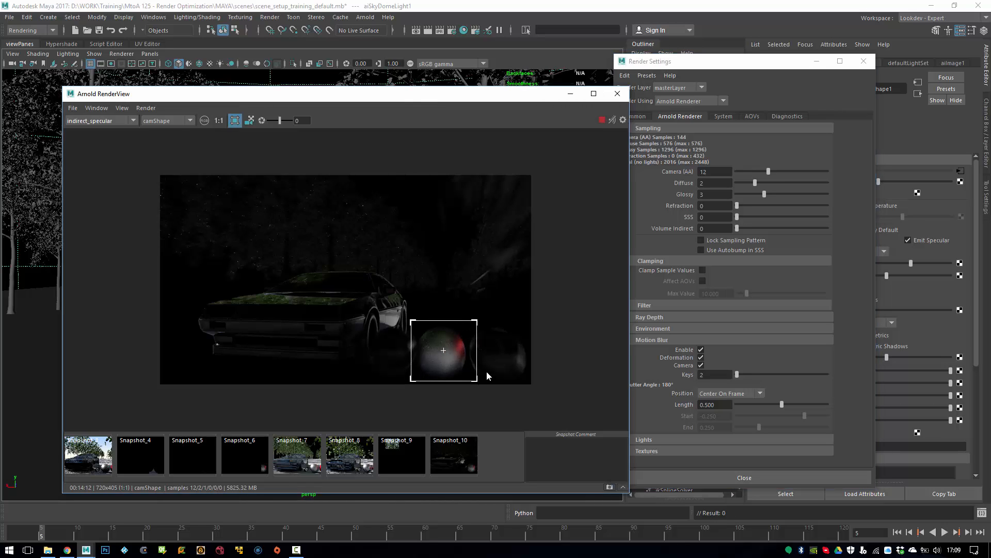
{"action": "left_click", "coordinate": [612, 121]}
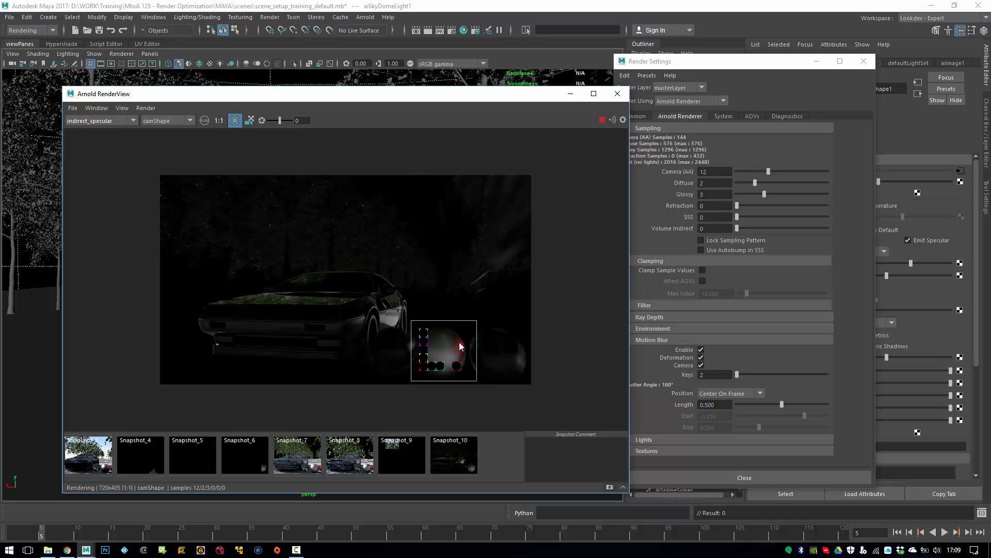
Toggle between Snapshot_10 and the current indirect_specular render to compare the noise on the silver sphere
{"action": "left_click", "coordinate": [452, 460]}
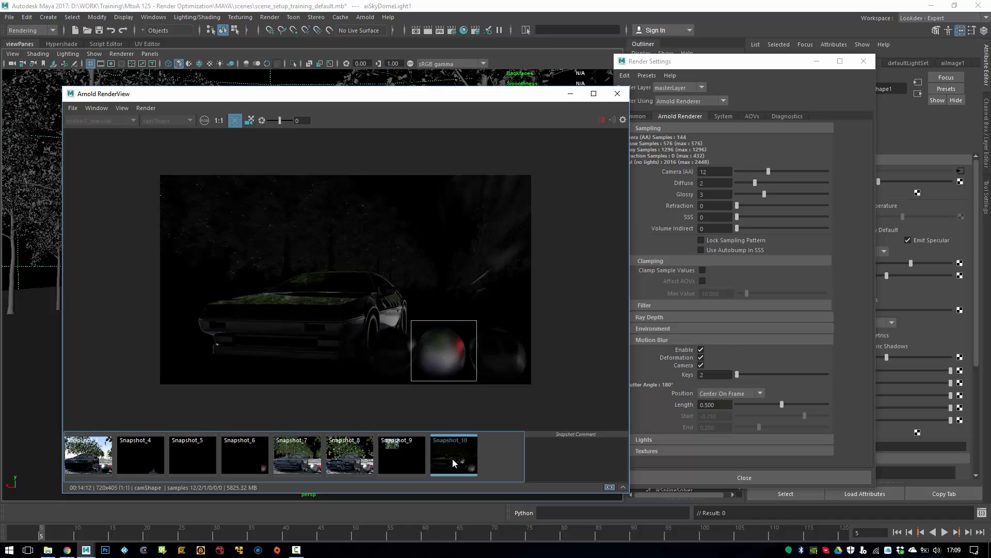
{"action": "left_click", "coordinate": [452, 459]}
{"action": "left_click", "coordinate": [451, 453]}
{"action": "left_click", "coordinate": [451, 450]}
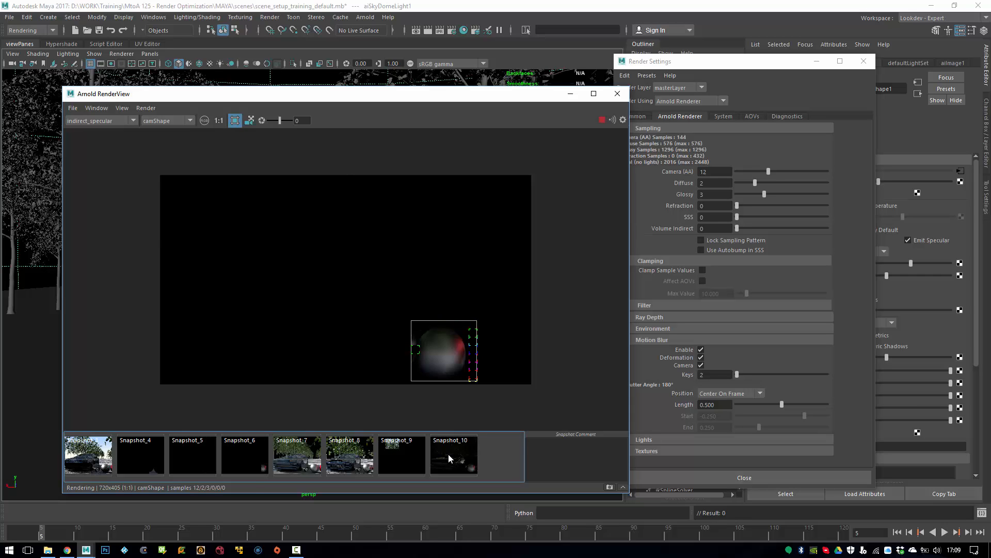
{"action": "left_click", "coordinate": [449, 453]}
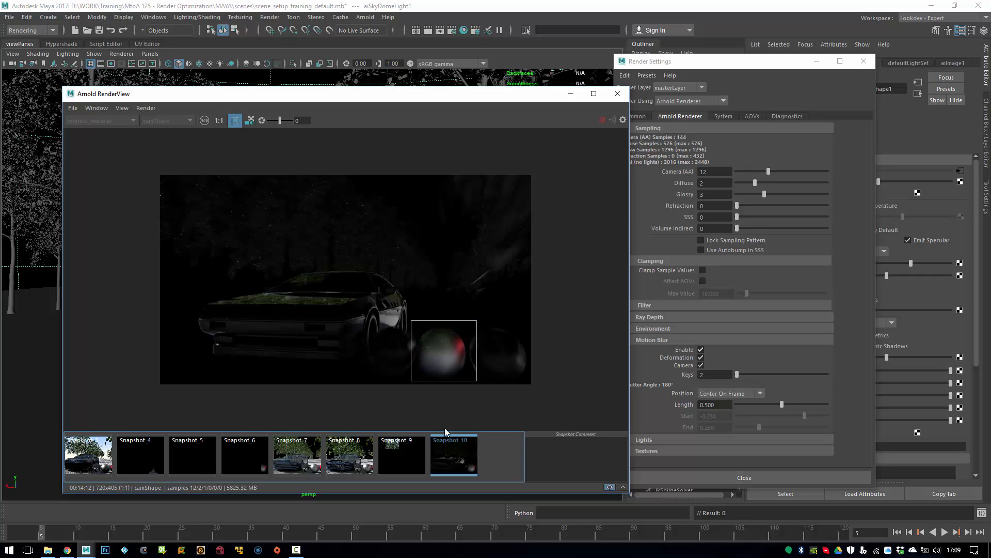
{"action": "left_click", "coordinate": [447, 446]}
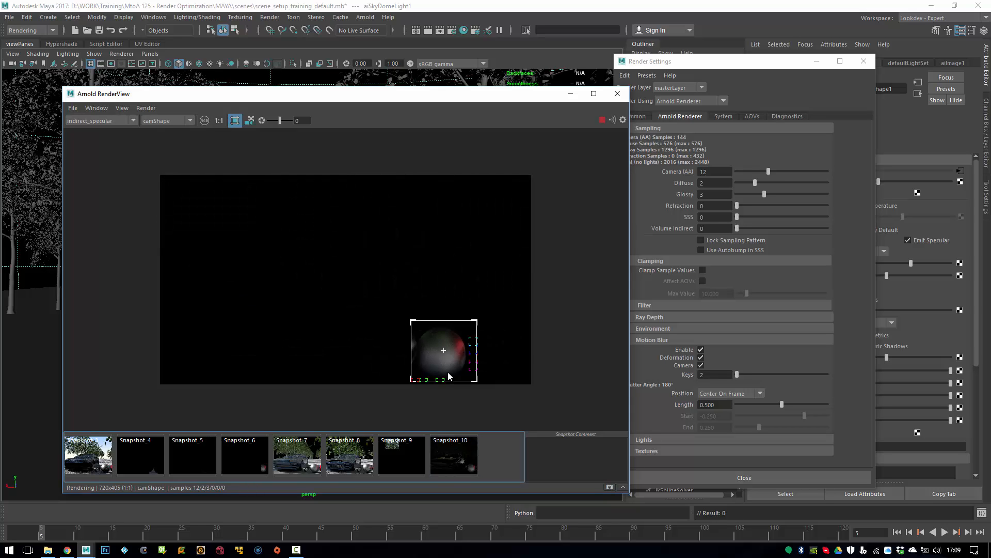
{"action": "left_click", "coordinate": [454, 466]}
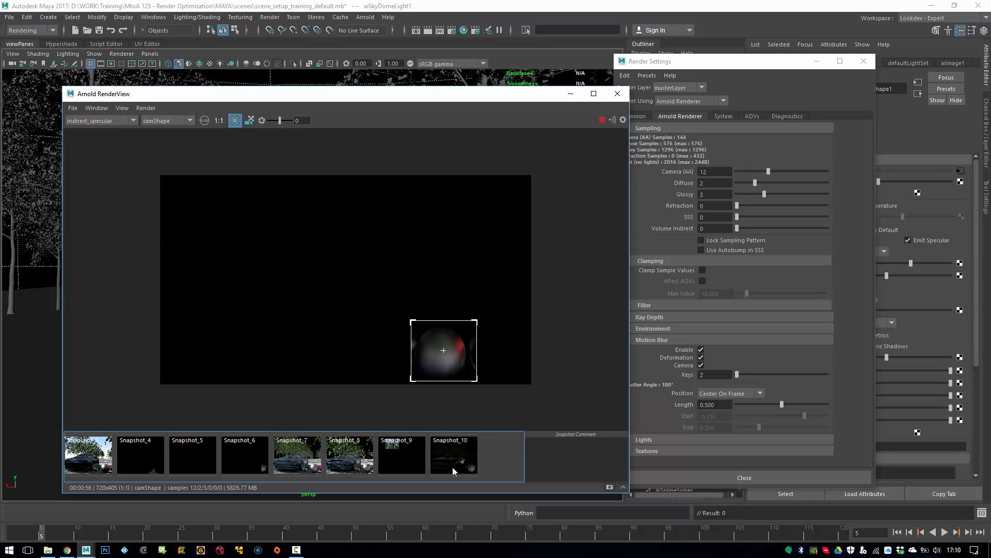
{"action": "left_click", "coordinate": [454, 454]}
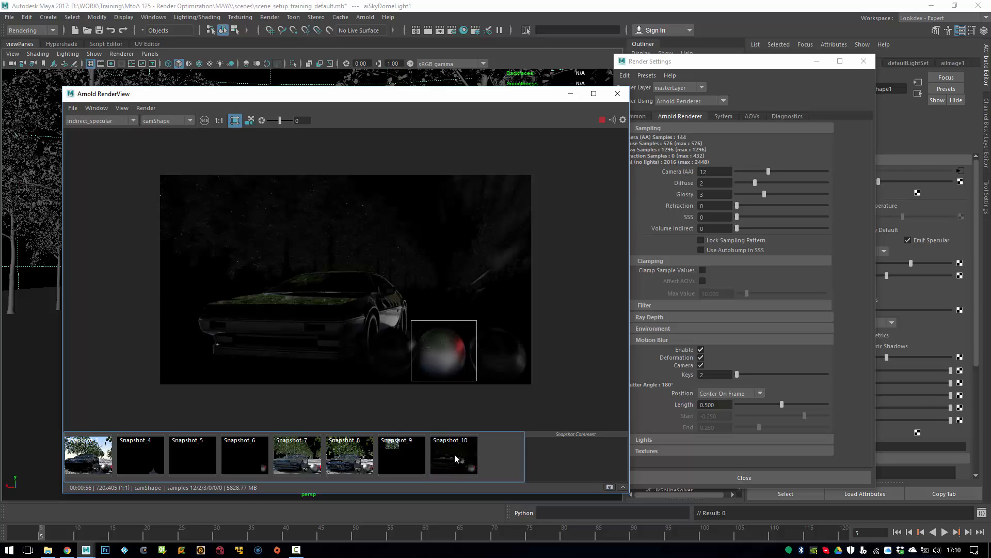
Switch the RenderView to the Beauty output and compare the cropped sphere with Snapshot_10
{"action": "left_click", "coordinate": [102, 122]}
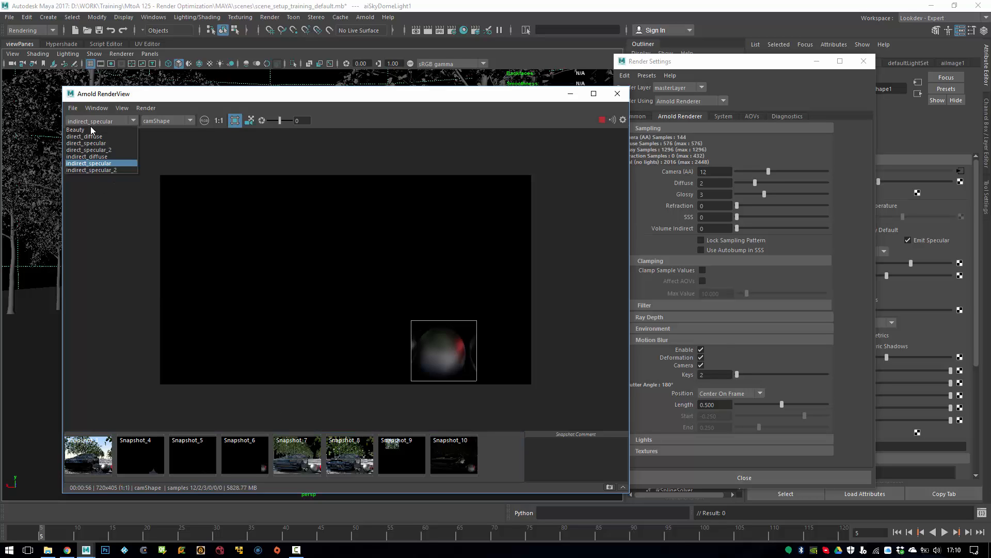
{"action": "left_click", "coordinate": [76, 129]}
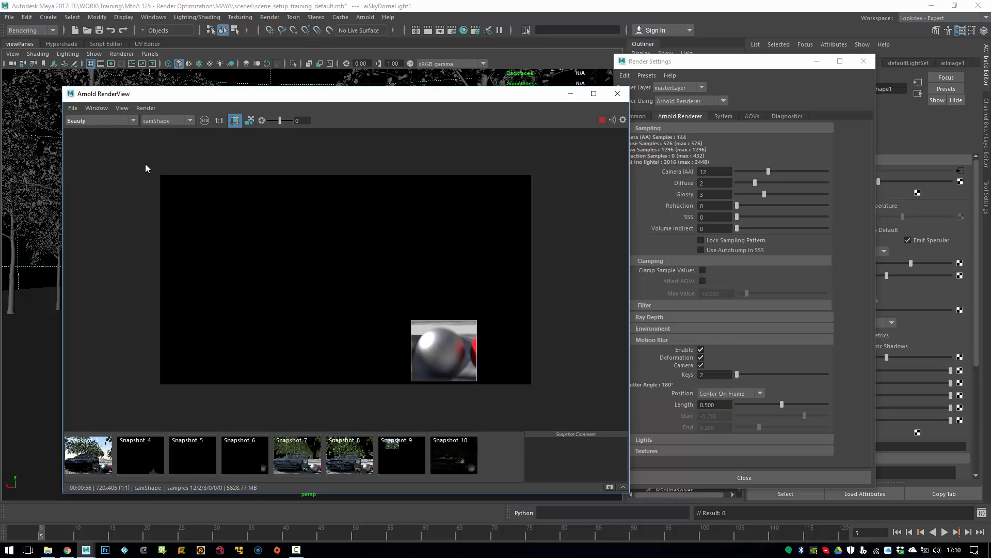
{"action": "left_click", "coordinate": [445, 456]}
{"action": "left_click", "coordinate": [449, 458]}
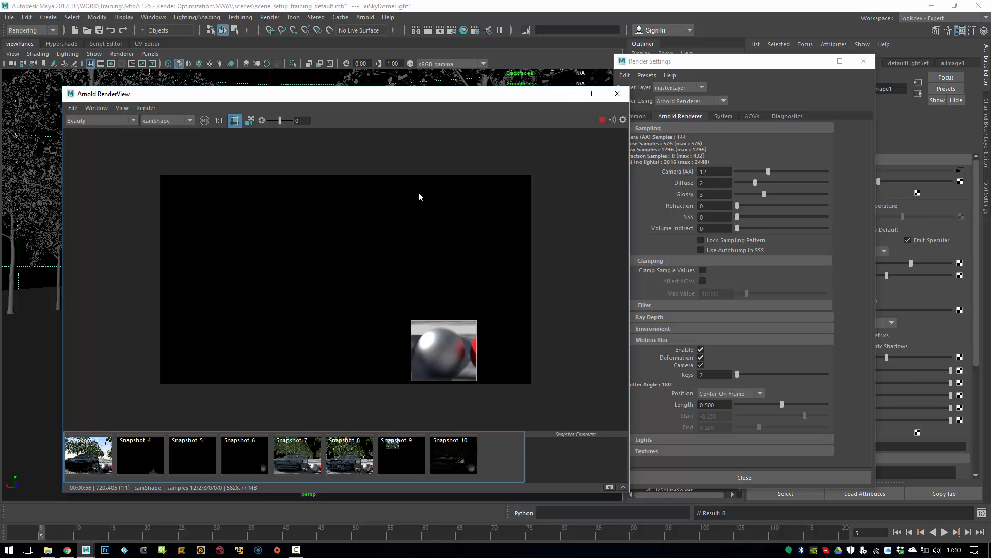
Turn off the crop region and enable progressive refinement for the full-frame Beauty render
{"action": "left_click", "coordinate": [236, 121]}
{"action": "left_click", "coordinate": [138, 109]}
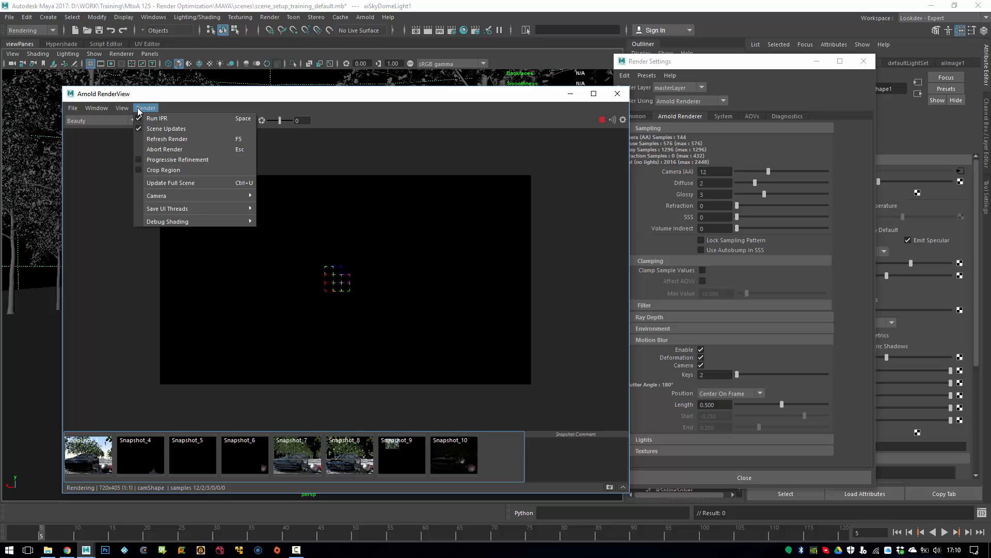
{"action": "left_click", "coordinate": [183, 160]}
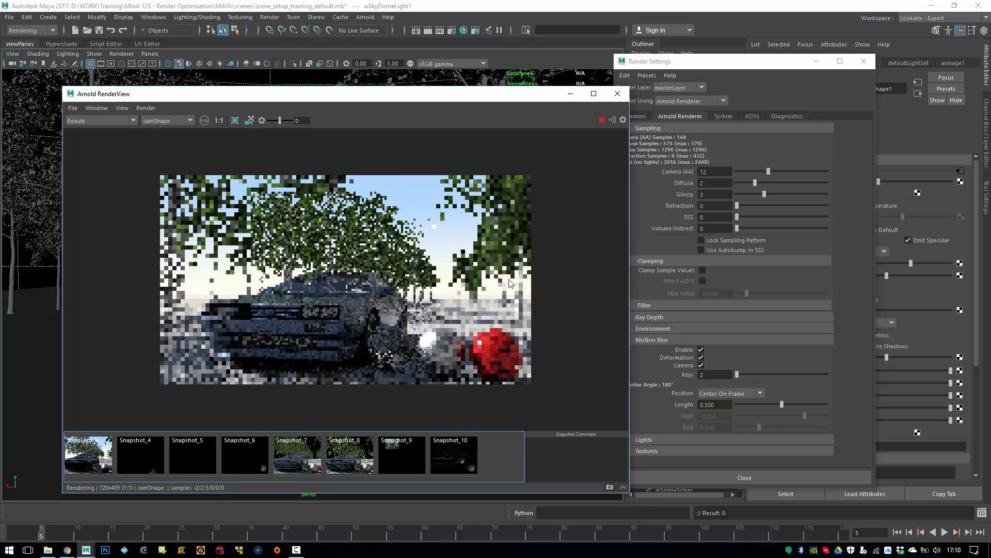
{"action": "left_click", "coordinate": [692, 172]}
{"action": "mouse_move", "coordinate": [708, 172]}
{"action": "left_mouse_down"}
{"action": "mouse_move", "coordinate": [692, 171]}
{"action": "mouse_move", "coordinate": [698, 184]}
{"action": "left_mouse_up"}
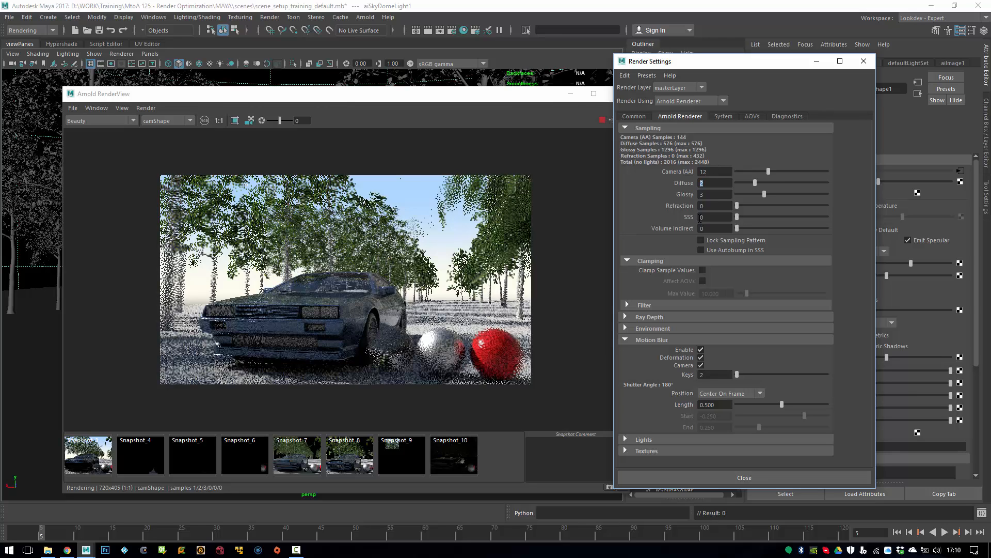
Switch to the Removing Noise page in Chrome and examine the sample values listed under the final With DOF image
{"action": "left_click", "coordinate": [64, 551]}
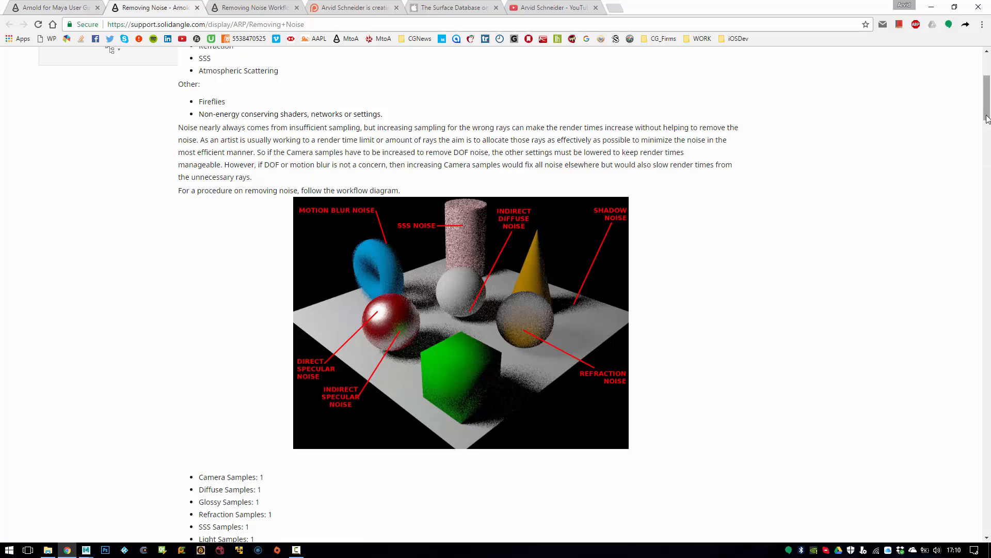
{"action": "left_click_drag", "start_coordinate": [987, 111], "coordinate": [987, 510]}
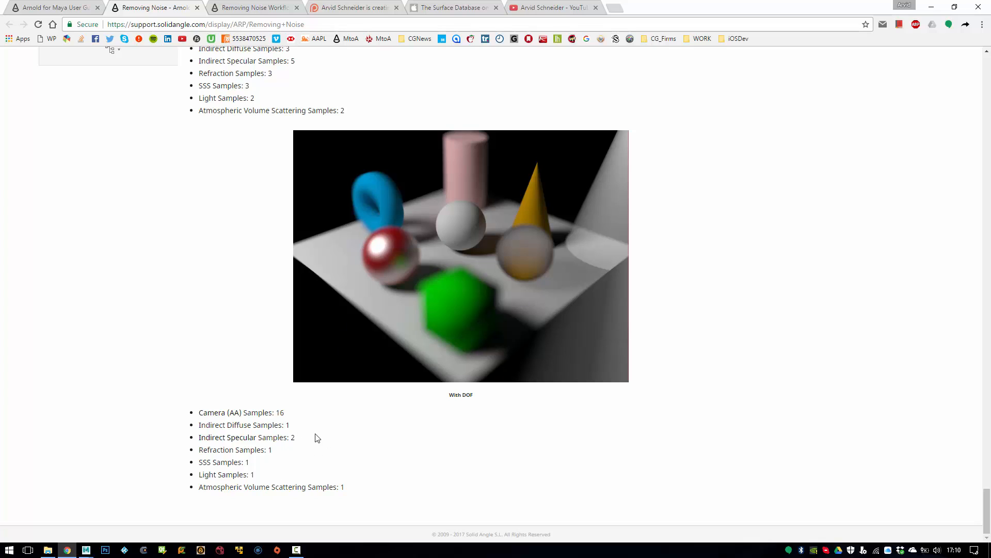
{"action": "double_click", "coordinate": [280, 412]}
{"action": "left_click", "coordinate": [292, 417]}
View the open Patreon, Surface Database, YouTube channel and Arnold for Maya User Guide pages in turn
{"action": "left_click", "coordinate": [355, 10]}
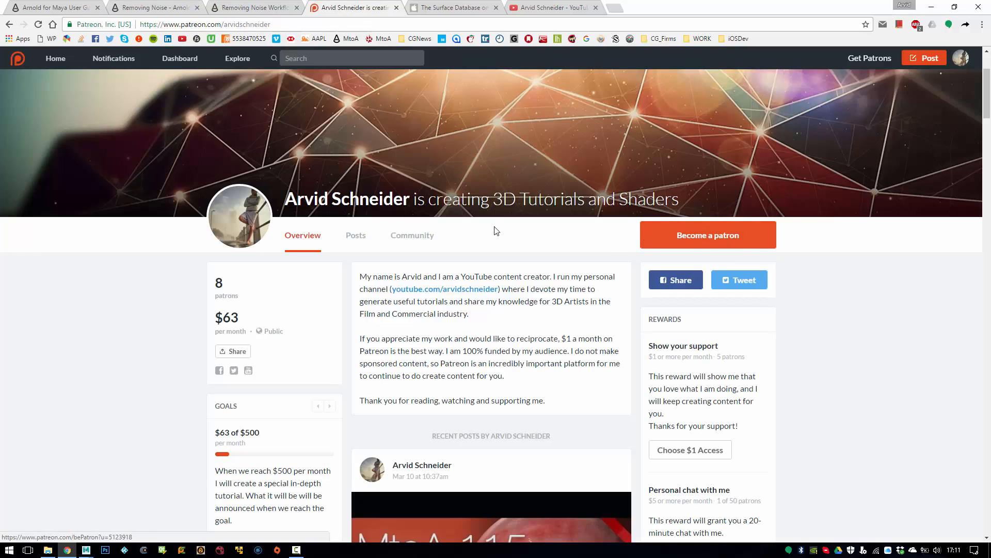
{"action": "left_click", "coordinate": [457, 7]}
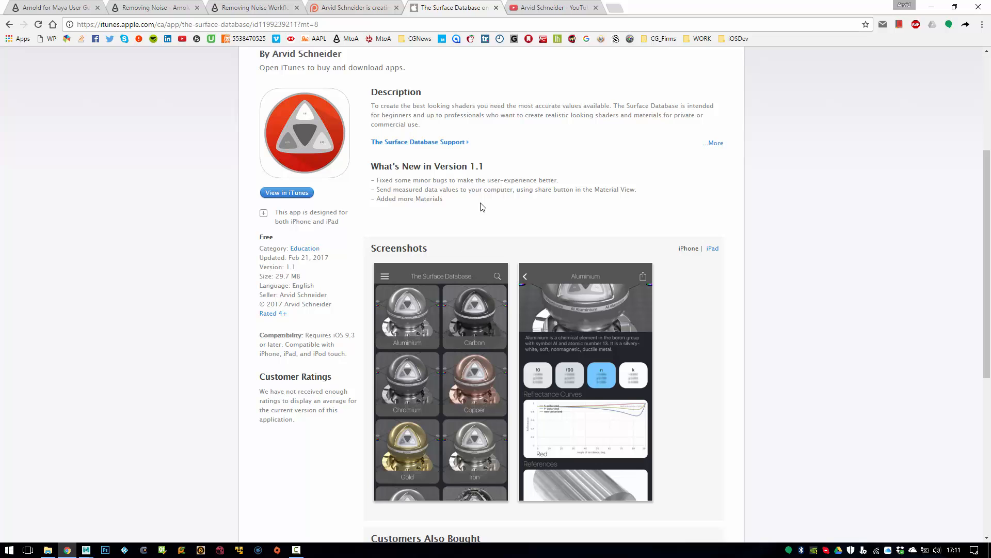
{"action": "left_click", "coordinate": [558, 8]}
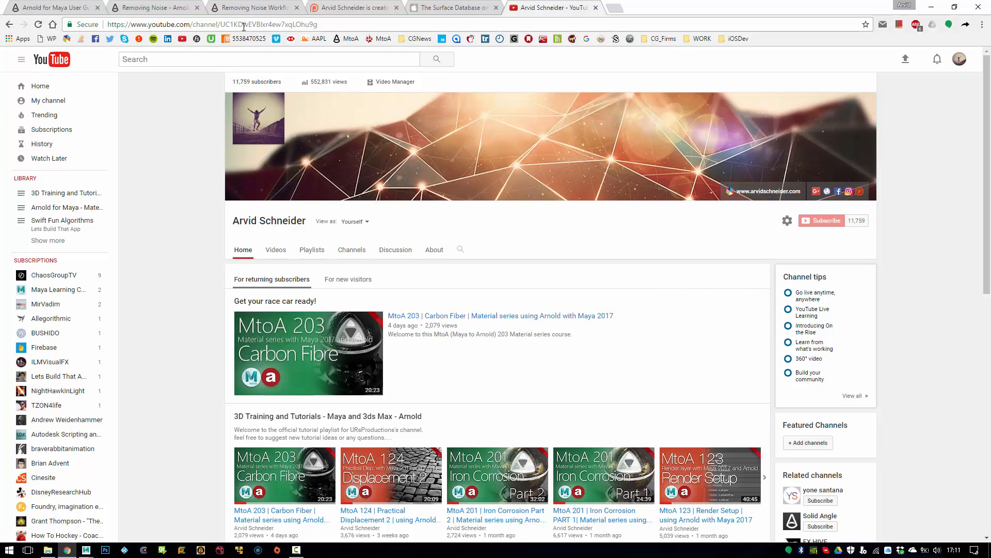
{"action": "left_click", "coordinate": [59, 7]}
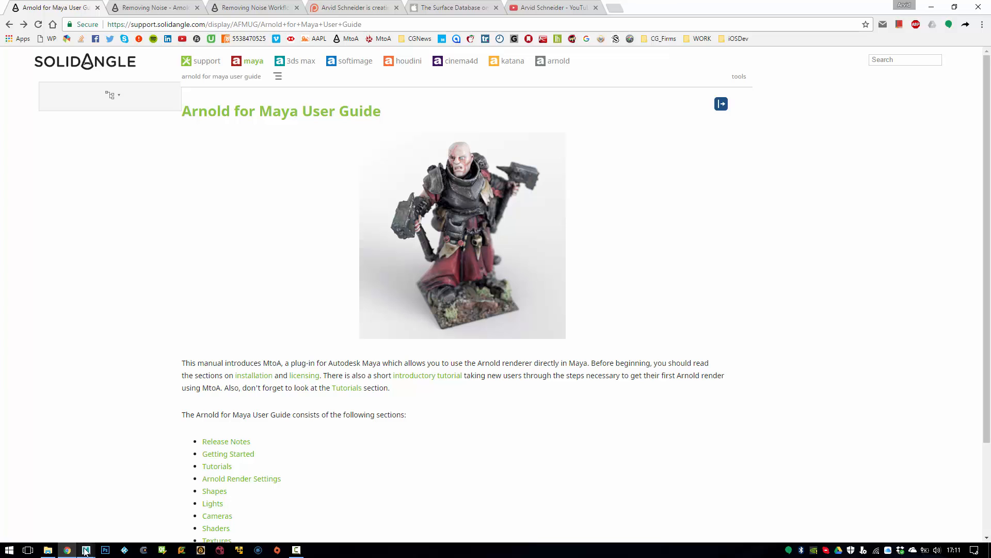
Switch back to Maya to view the full-frame Beauty render in progress
{"action": "mouse_move", "coordinate": [86, 549]}
{"action": "left_click", "coordinate": [216, 494]}
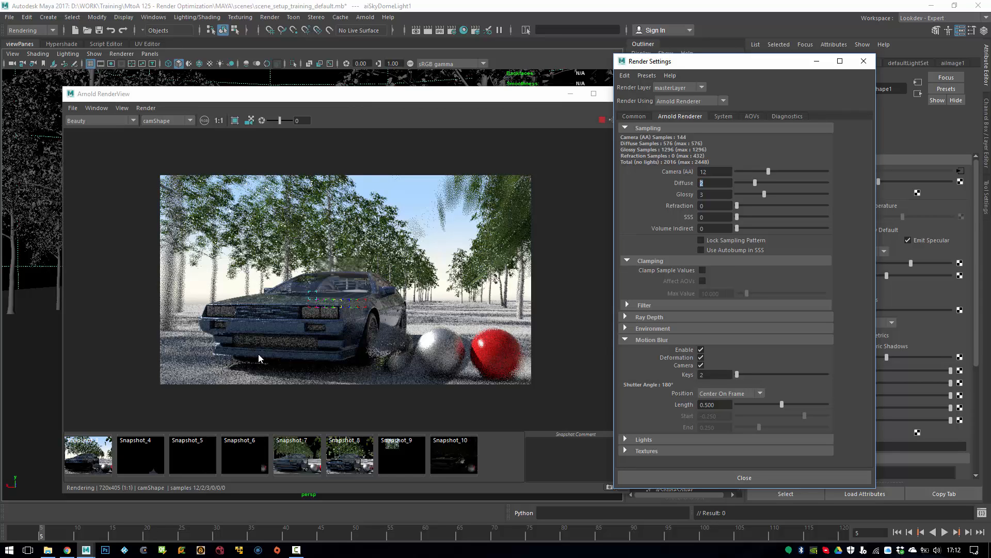
{"action": "left_click", "coordinate": [296, 549]}
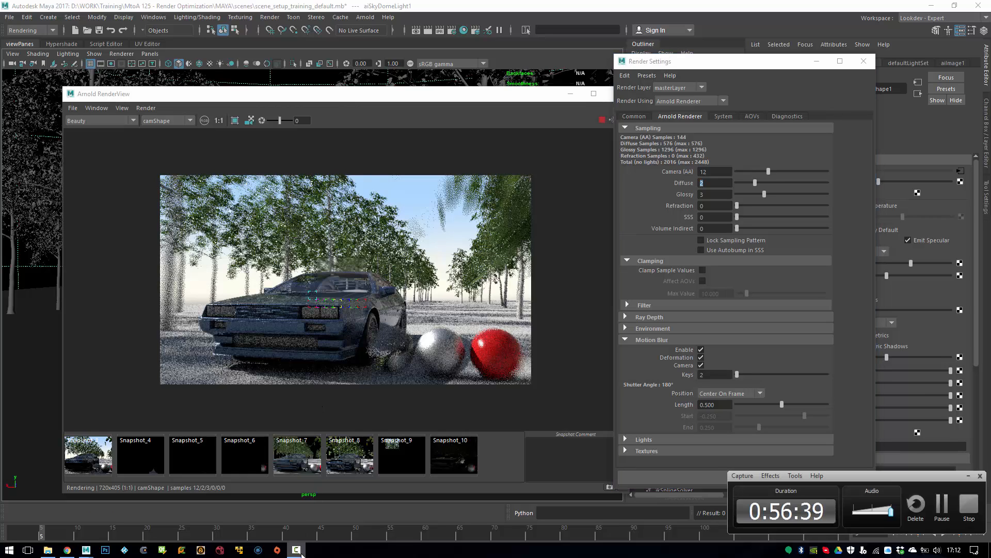